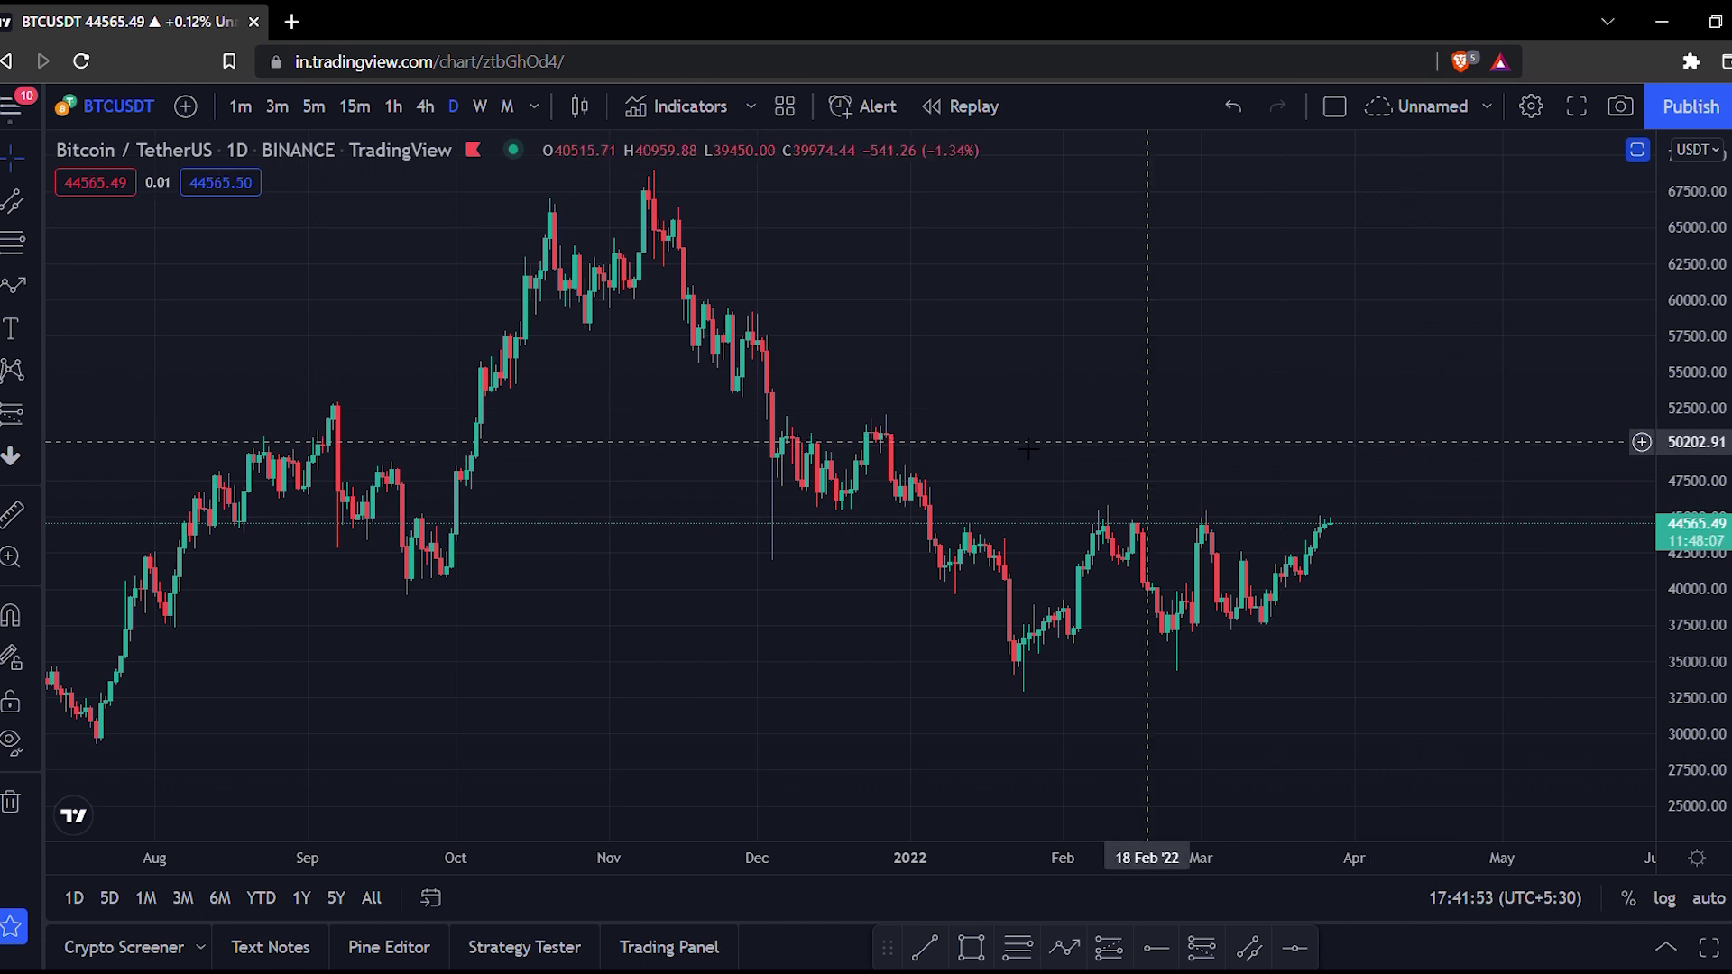
# Stretch the daily BTCUSDT price scale and pan left to leave a month of space after the last candle
pyautogui.moveTo(1667, 478); pyautogui.dragTo(1664, 532)
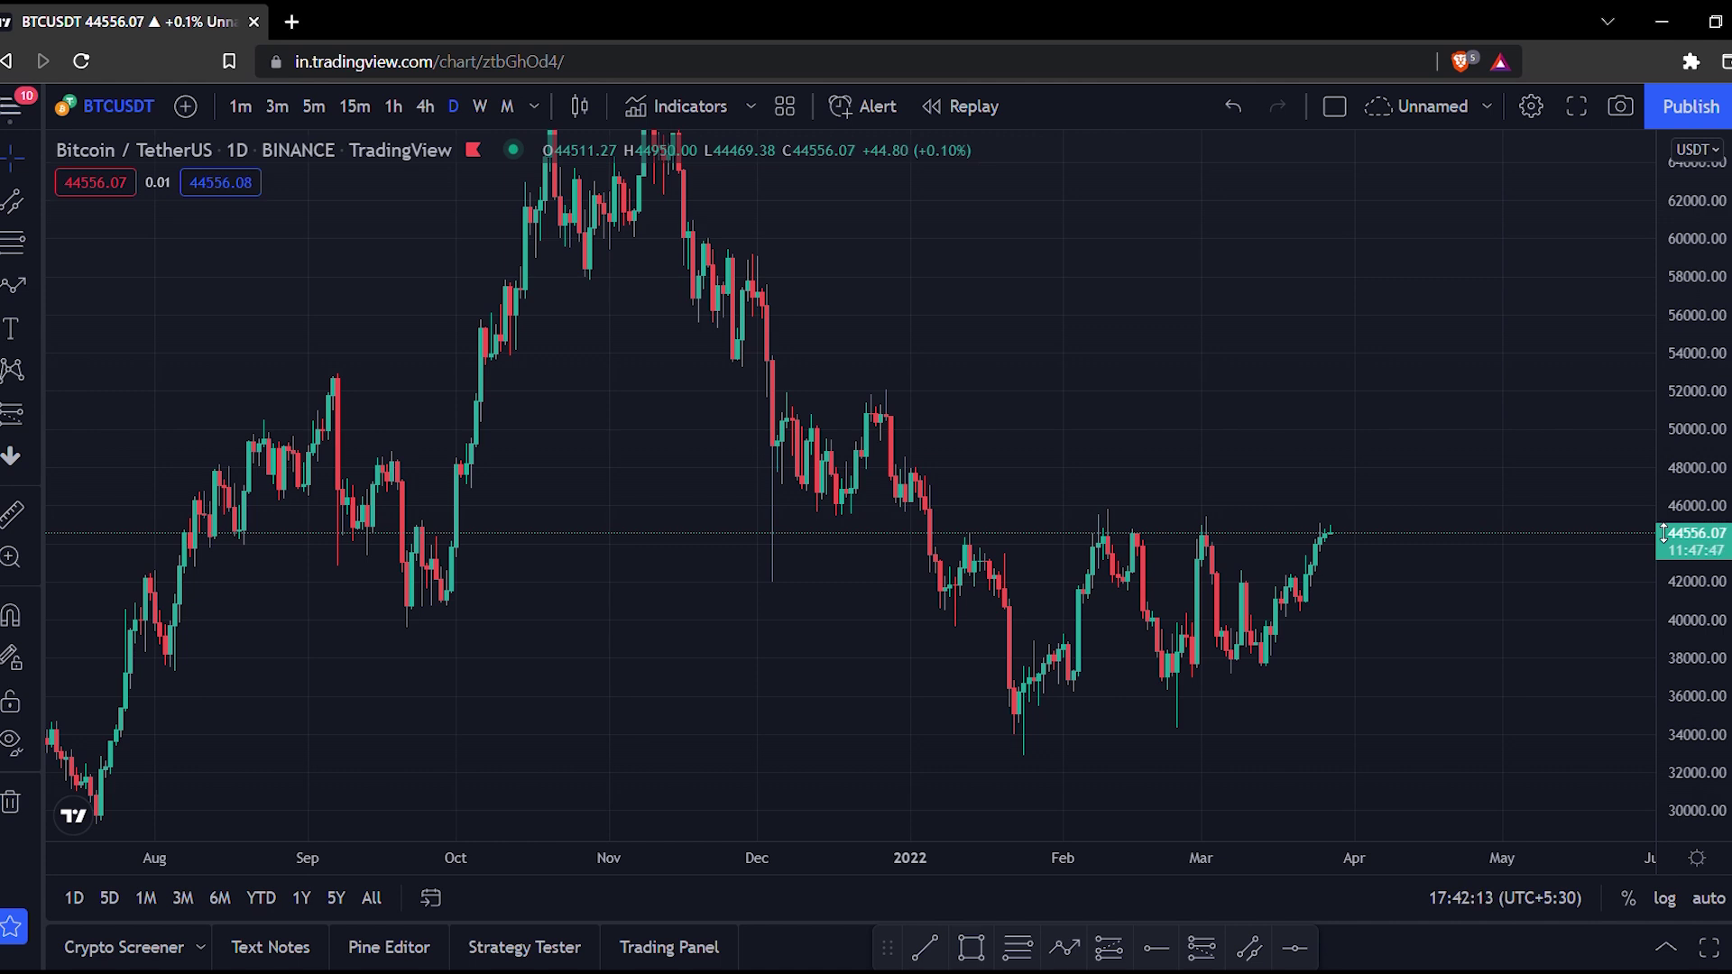
pyautogui.moveTo(1503, 613); pyautogui.dragTo(1457, 634)
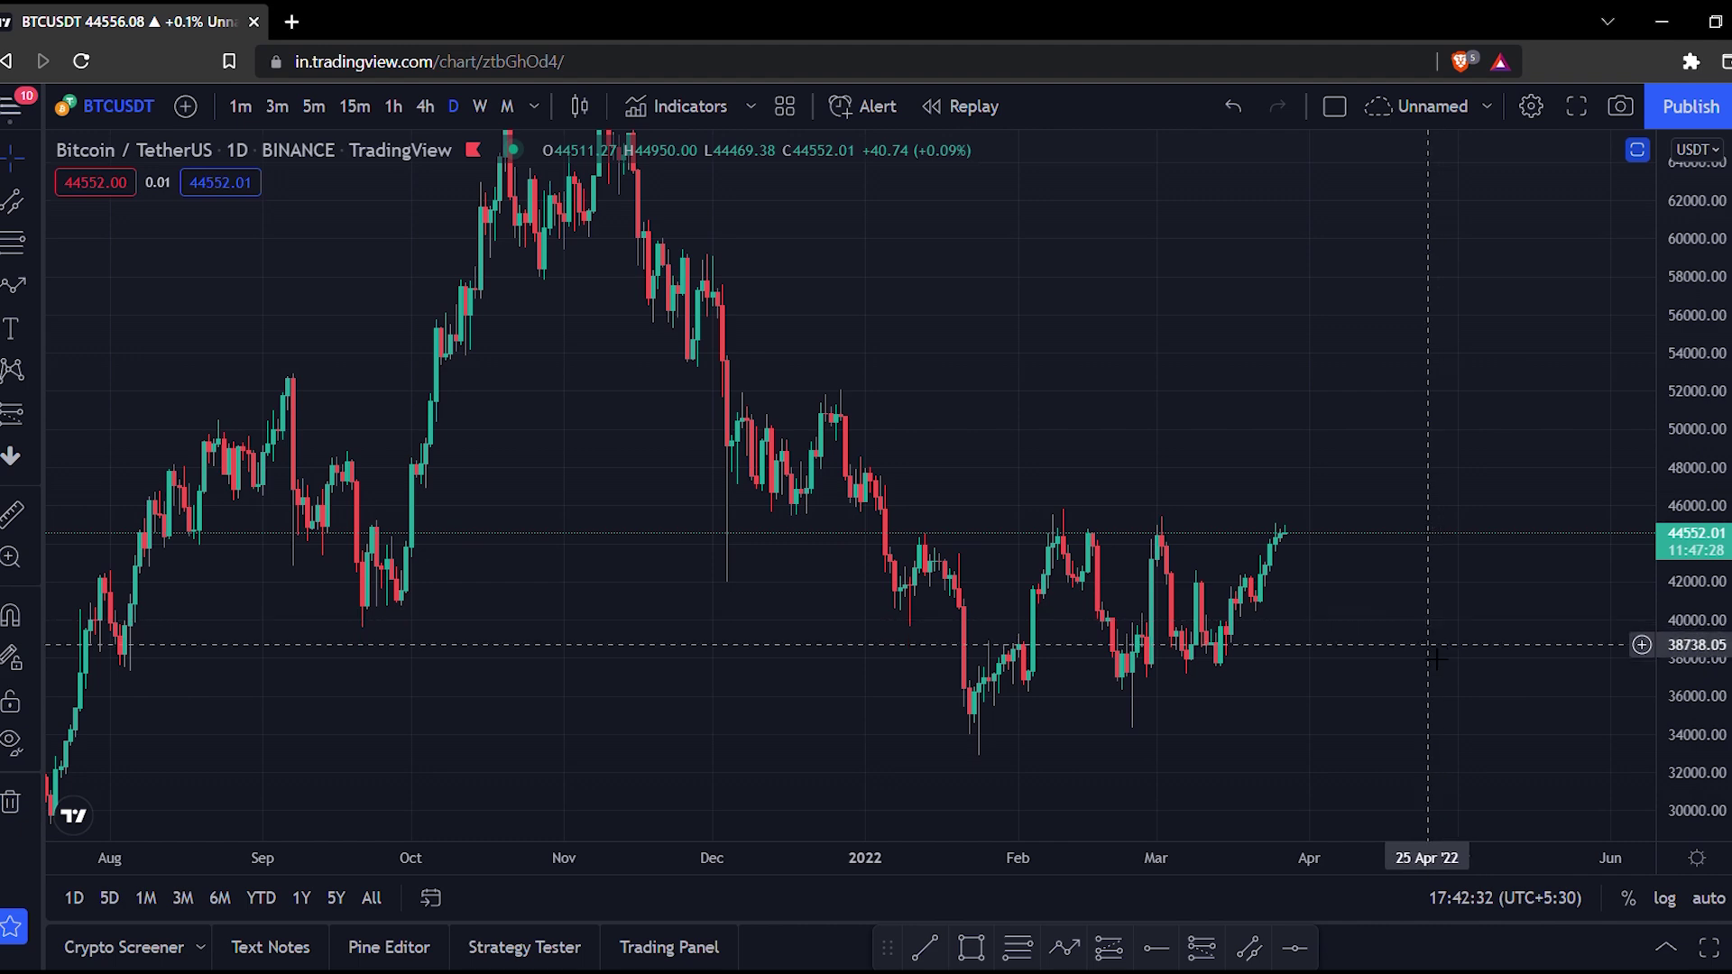
pyautogui.moveTo(1457, 634); pyautogui.dragTo(1299, 596)
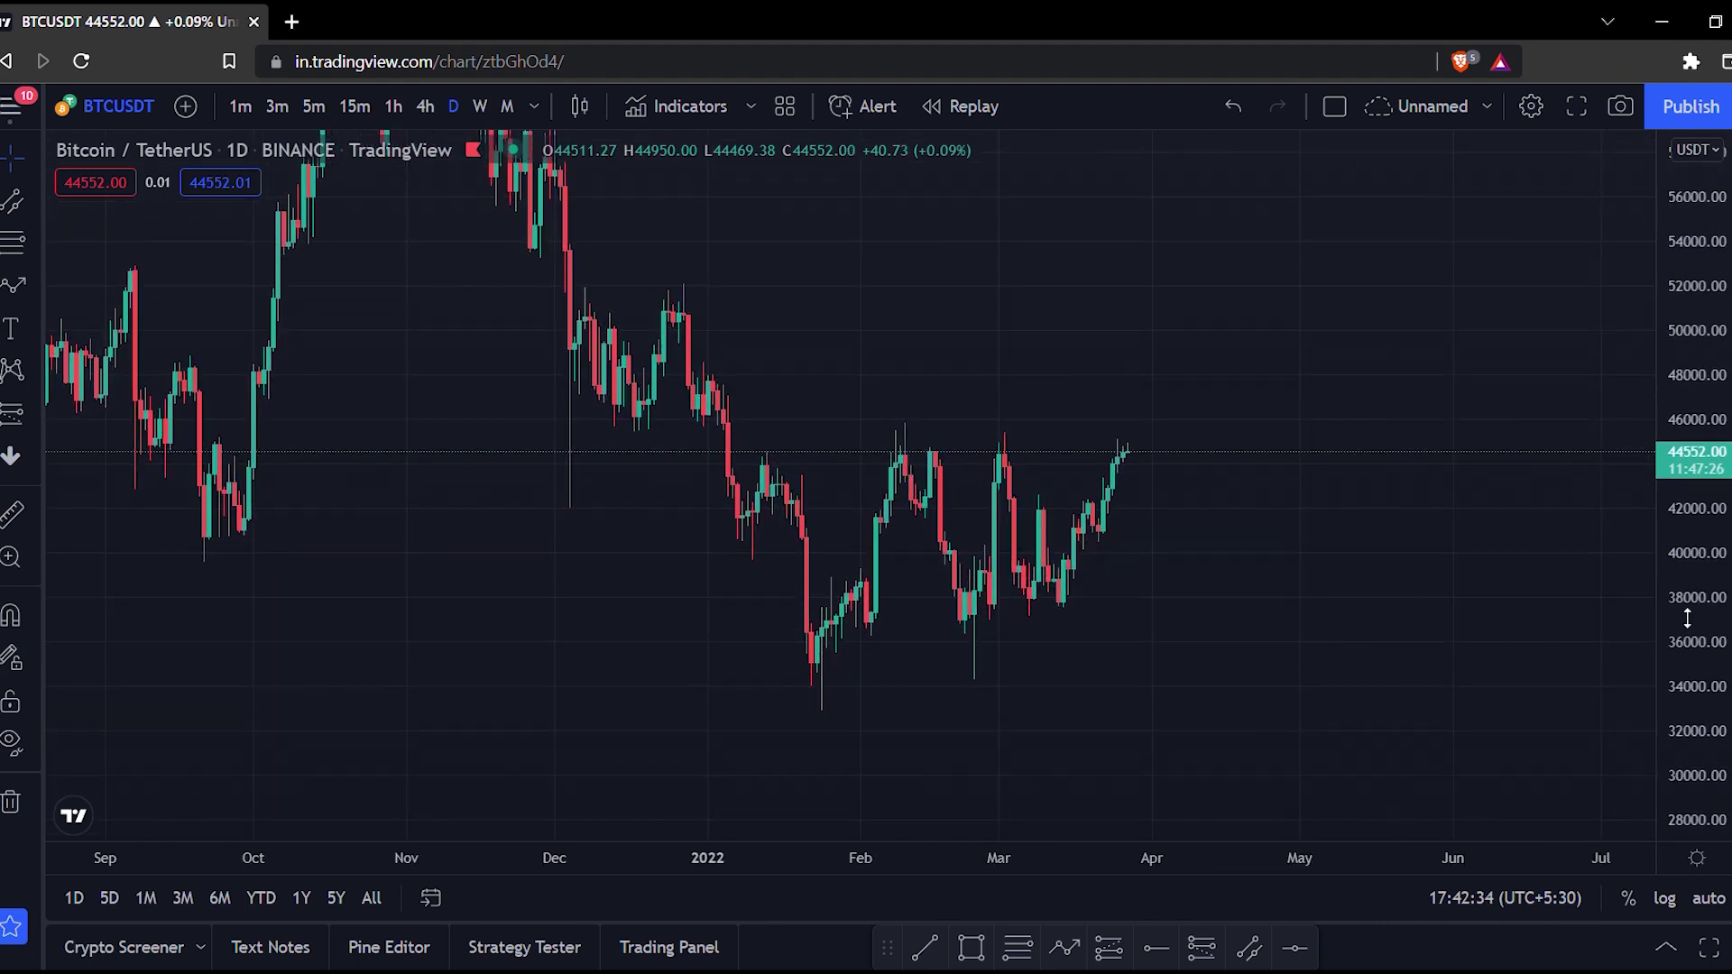
# Draw trend lines from the 30 Dec high to mid-April and from the late-January low upward
pyautogui.click(924, 947)
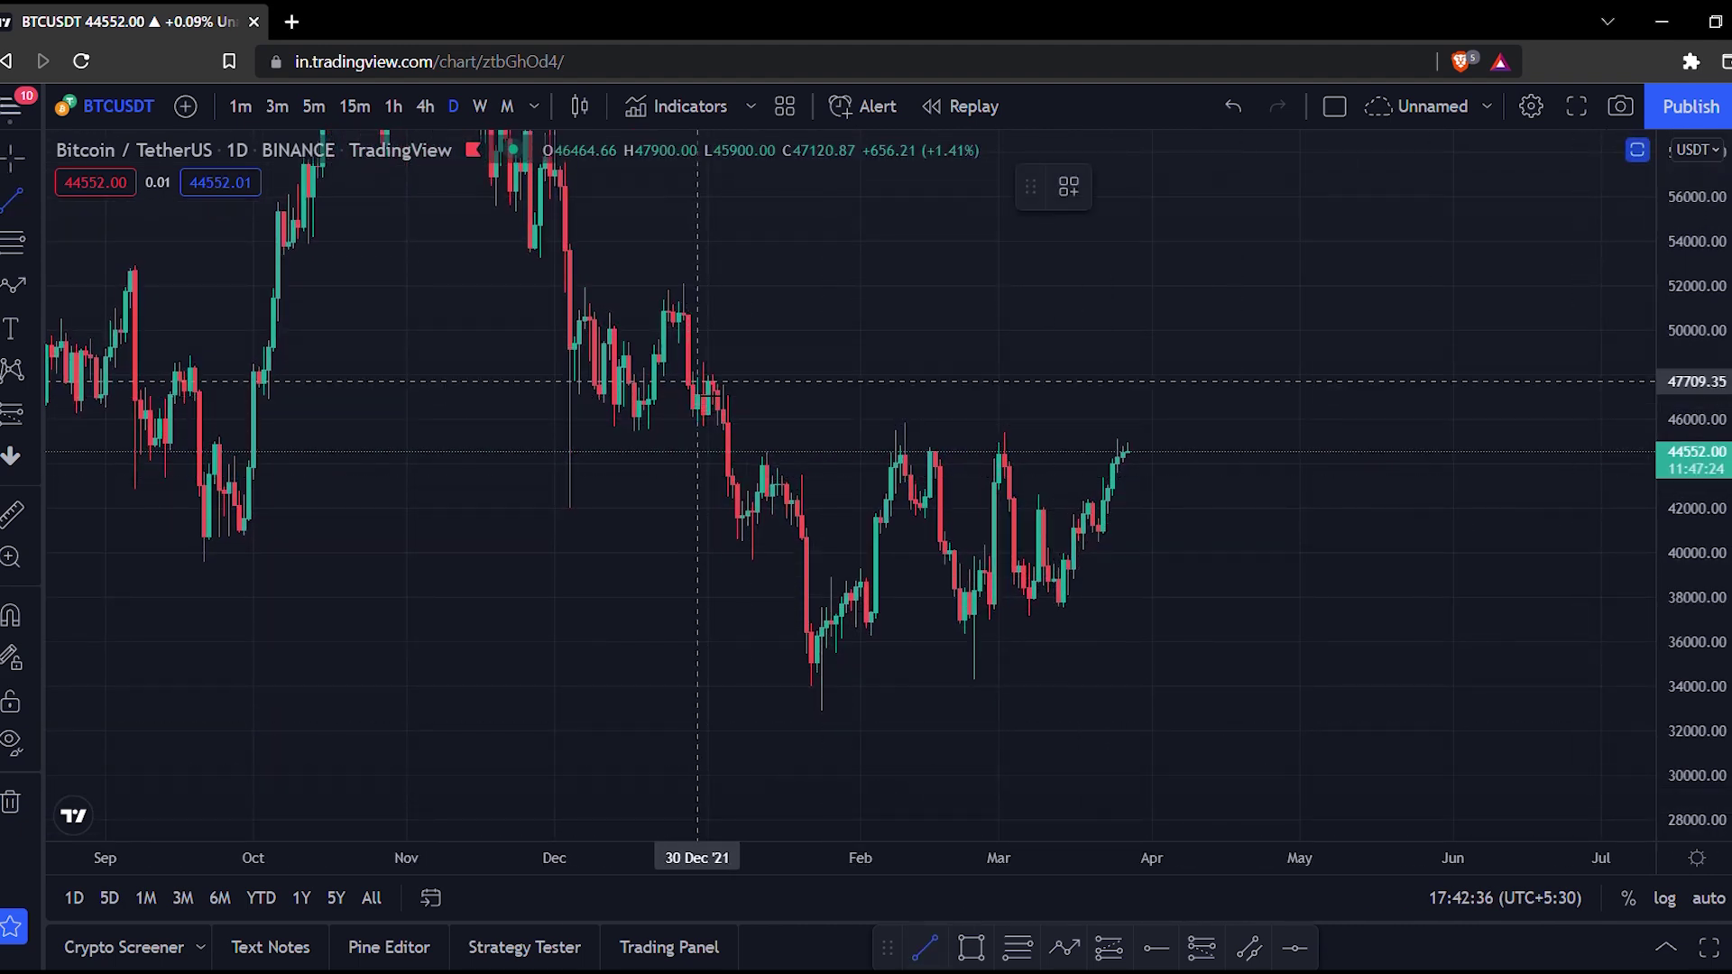
pyautogui.click(698, 370)
pyautogui.click(1225, 526)
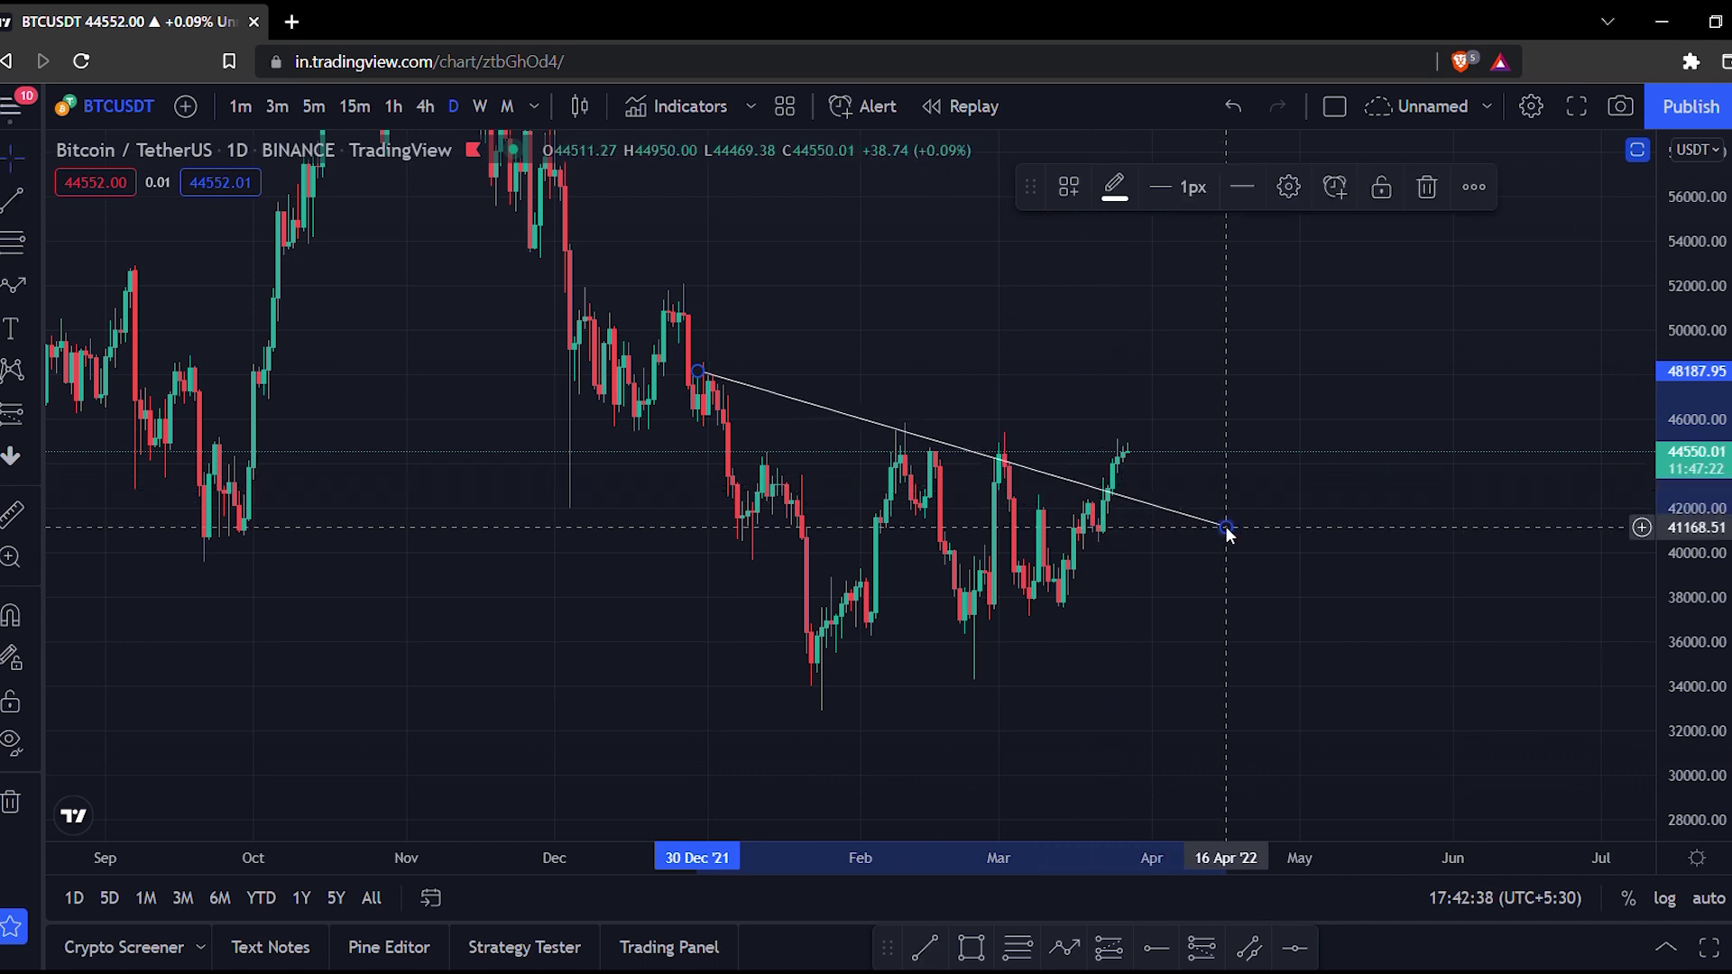
pyautogui.click(806, 688)
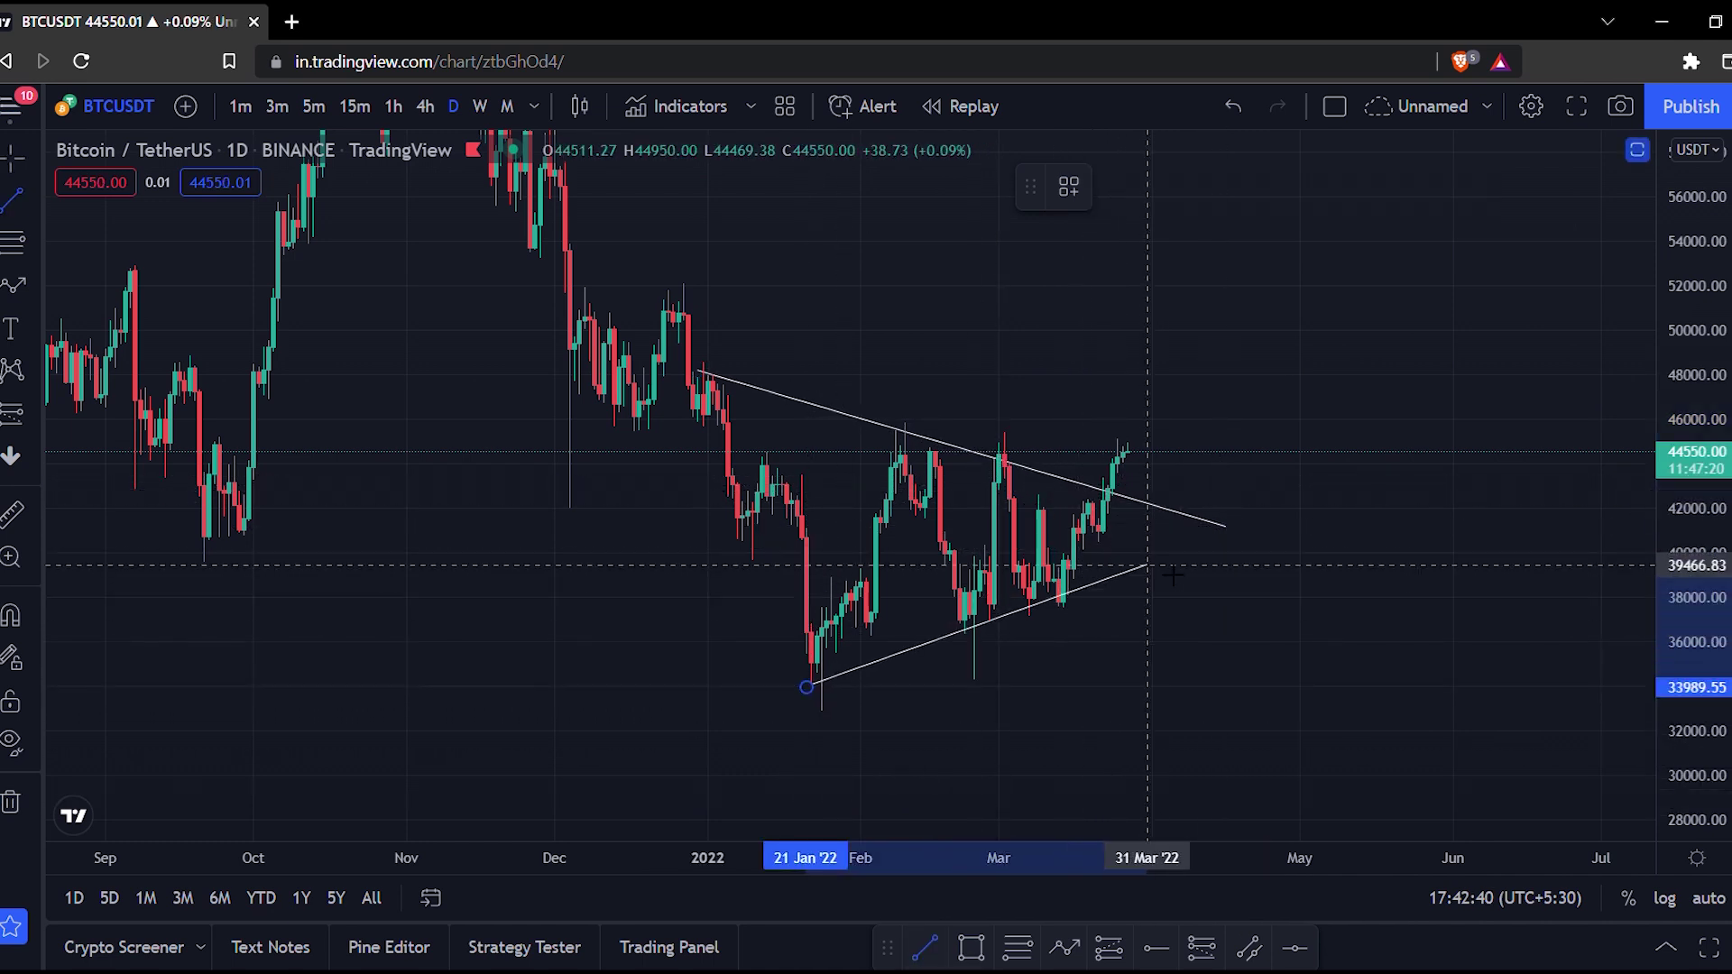
pyautogui.click(1230, 555)
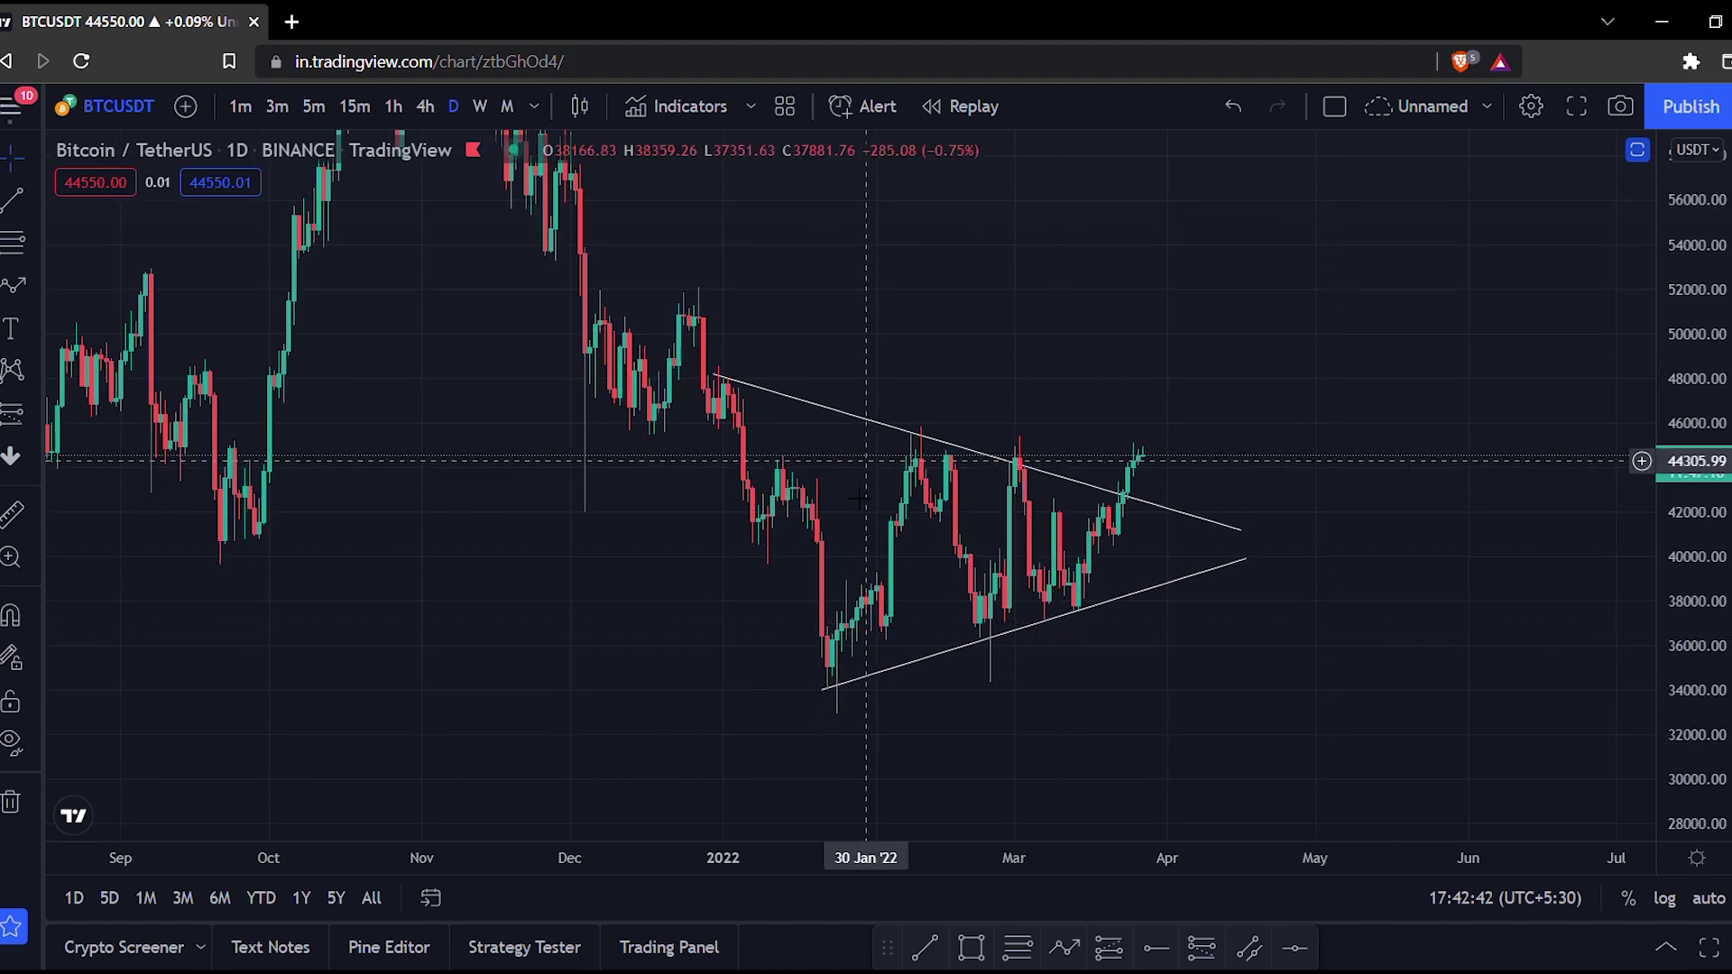
pyautogui.moveTo(1276, 656); pyautogui.dragTo(1308, 727)
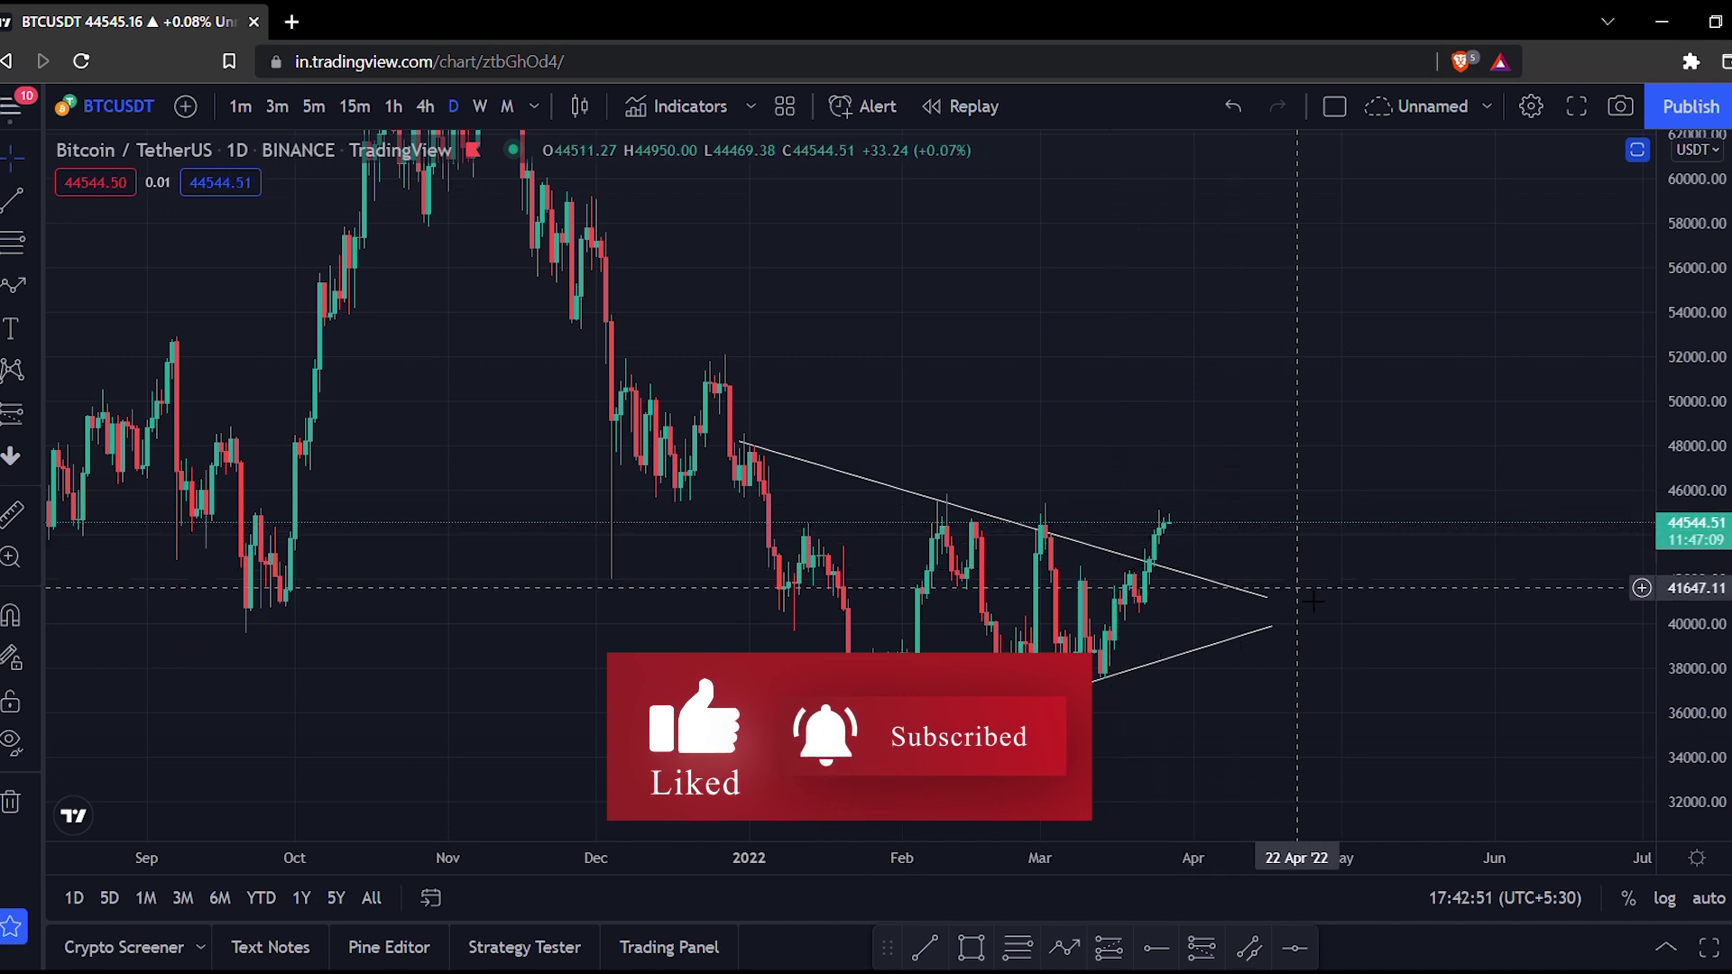
pyautogui.click(959, 936)
# Draw a grey rectangle from late November to mid-May spanning about 44,465 to 45,901
pyautogui.moveTo(566, 493); pyautogui.dragTo(1410, 524)
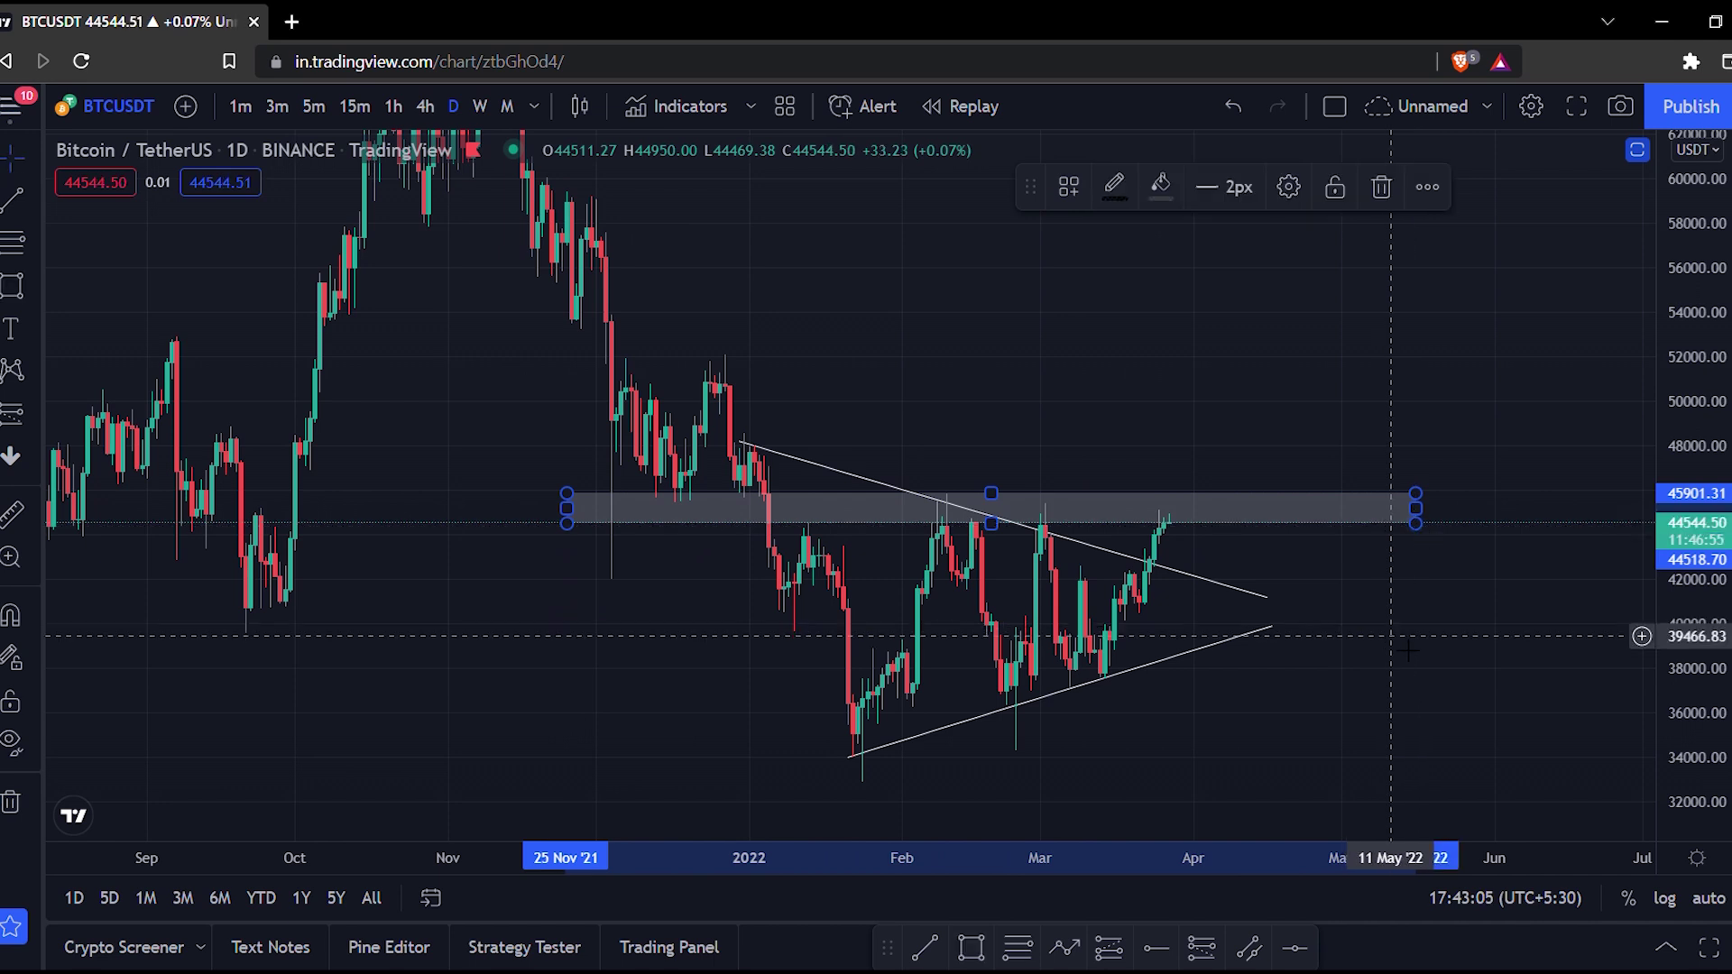
pyautogui.click(1147, 523)
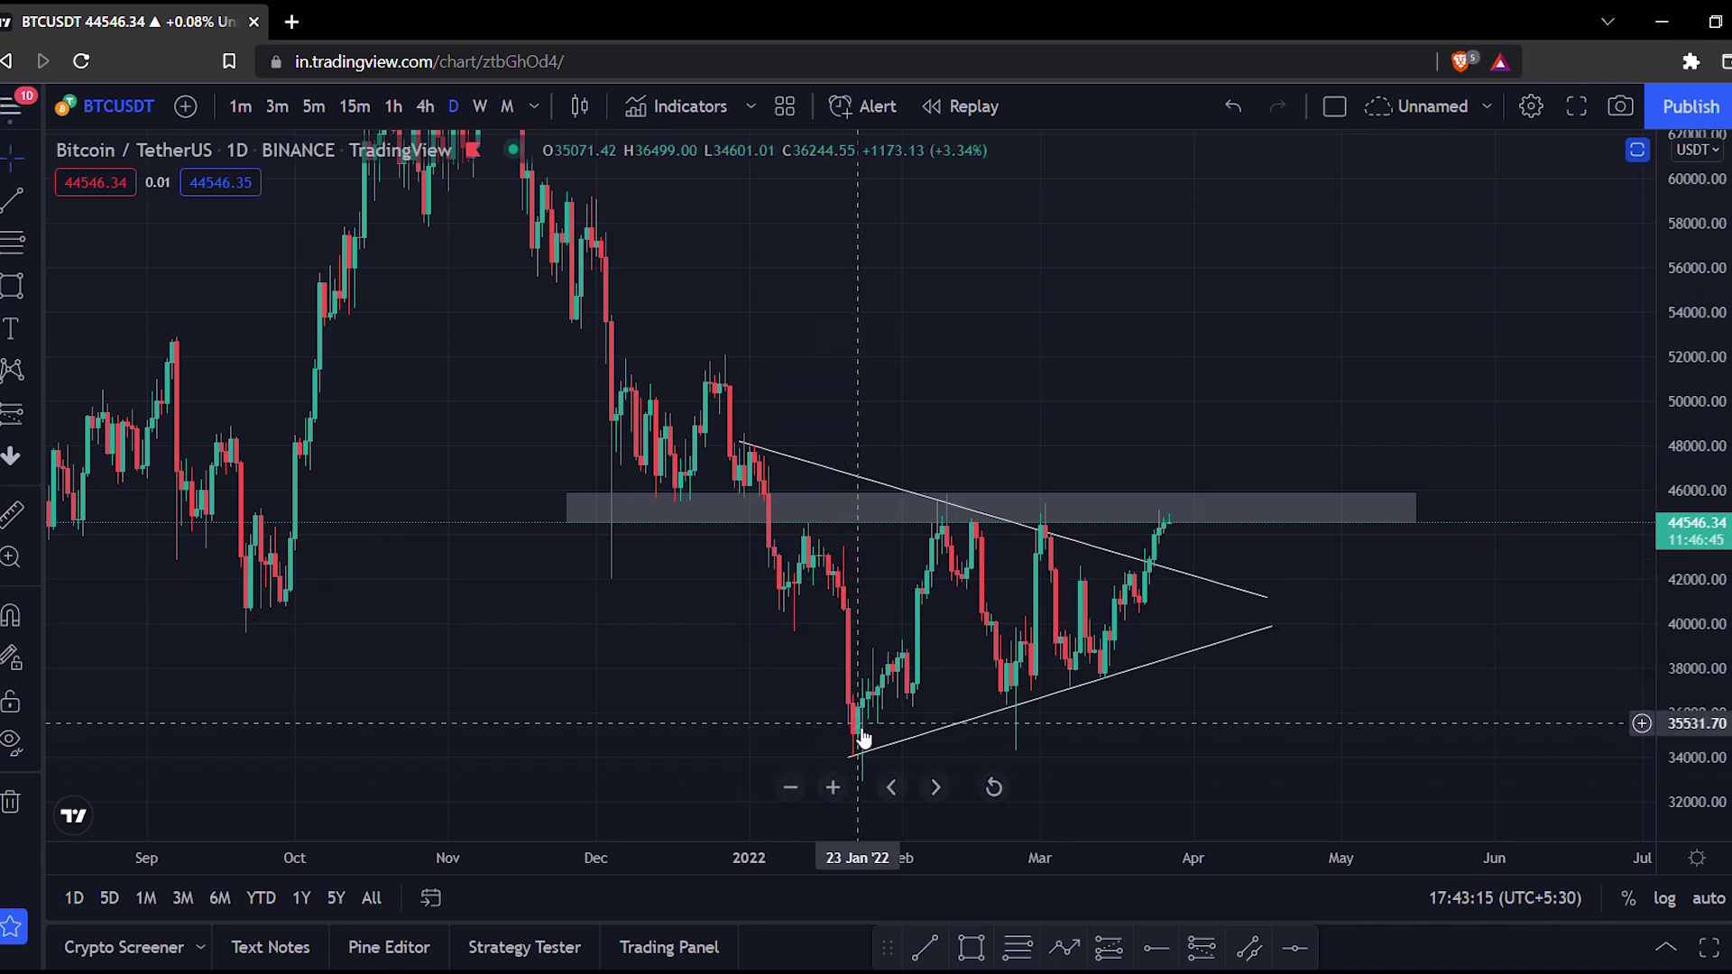
pyautogui.moveTo(789, 685); pyautogui.dragTo(793, 685)
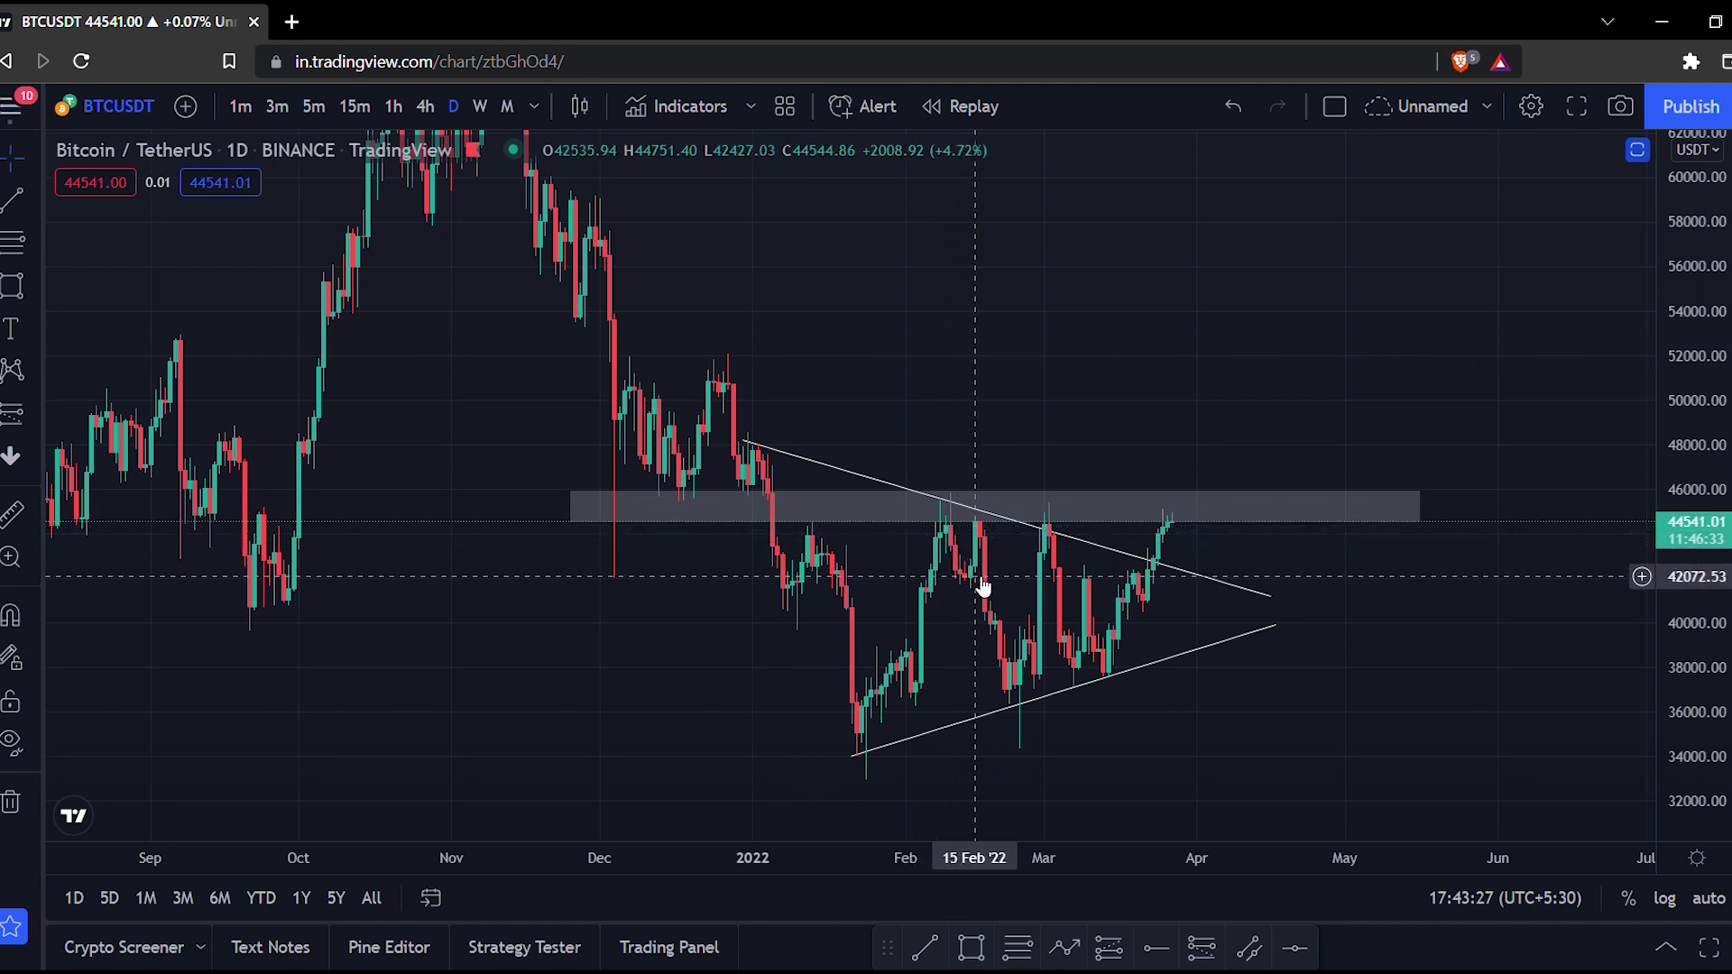
pyautogui.scroll(3, 982, 586)
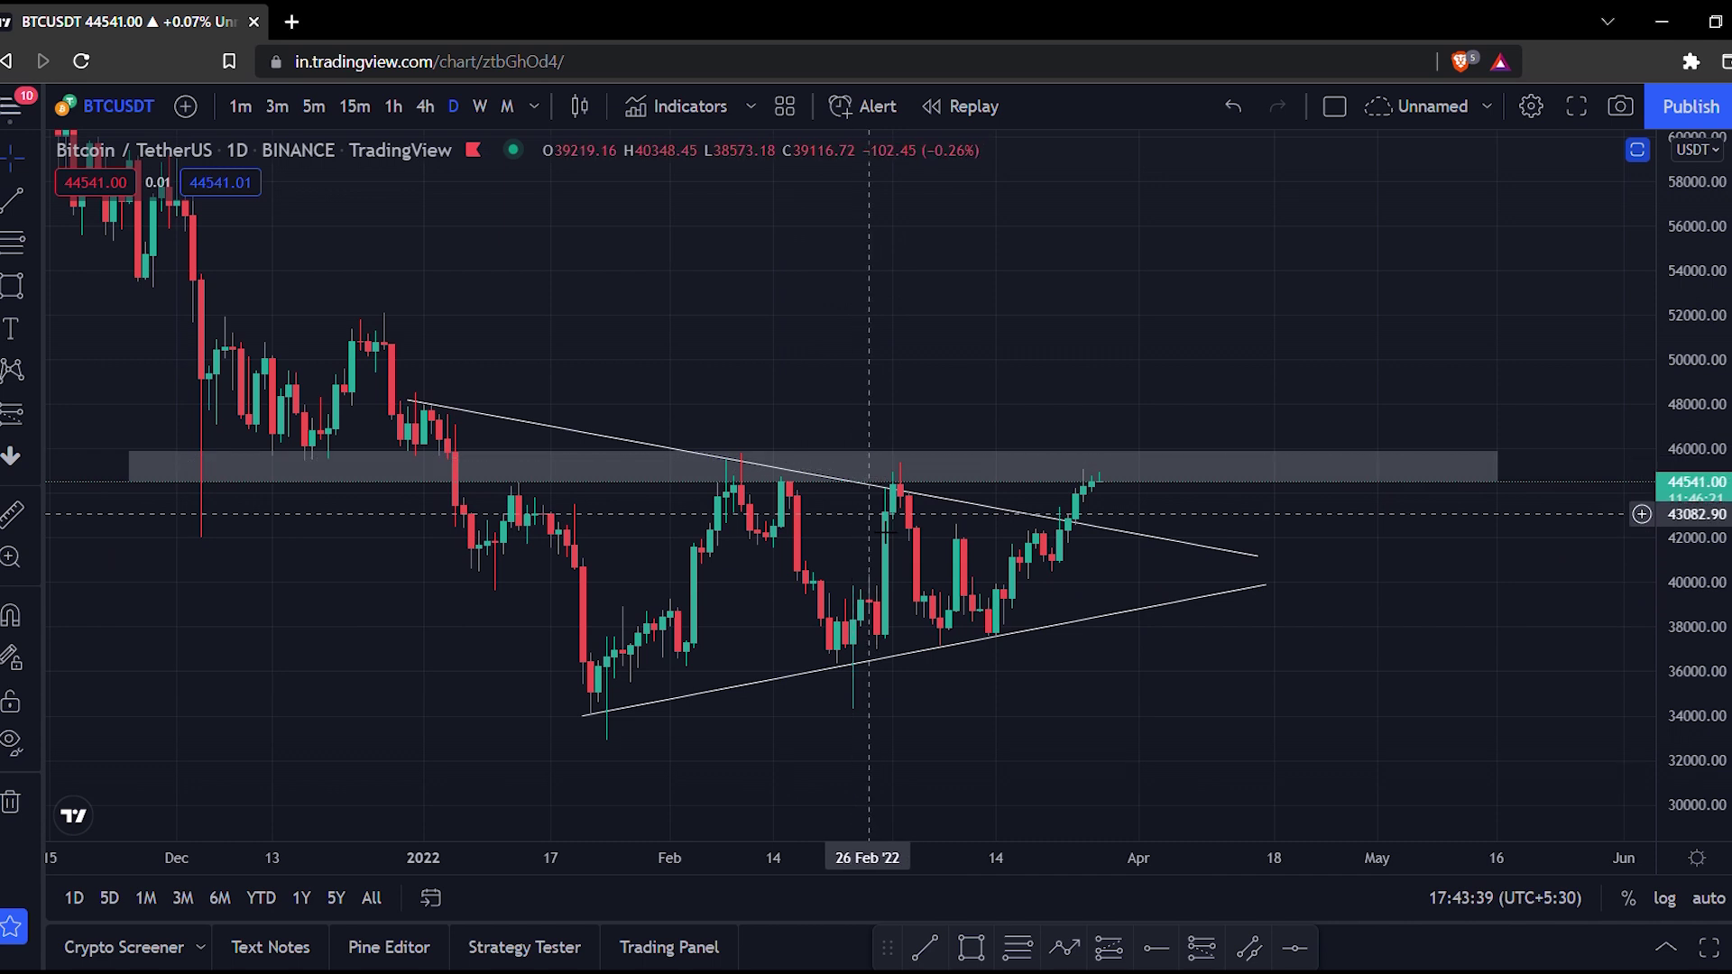
pyautogui.click(929, 482)
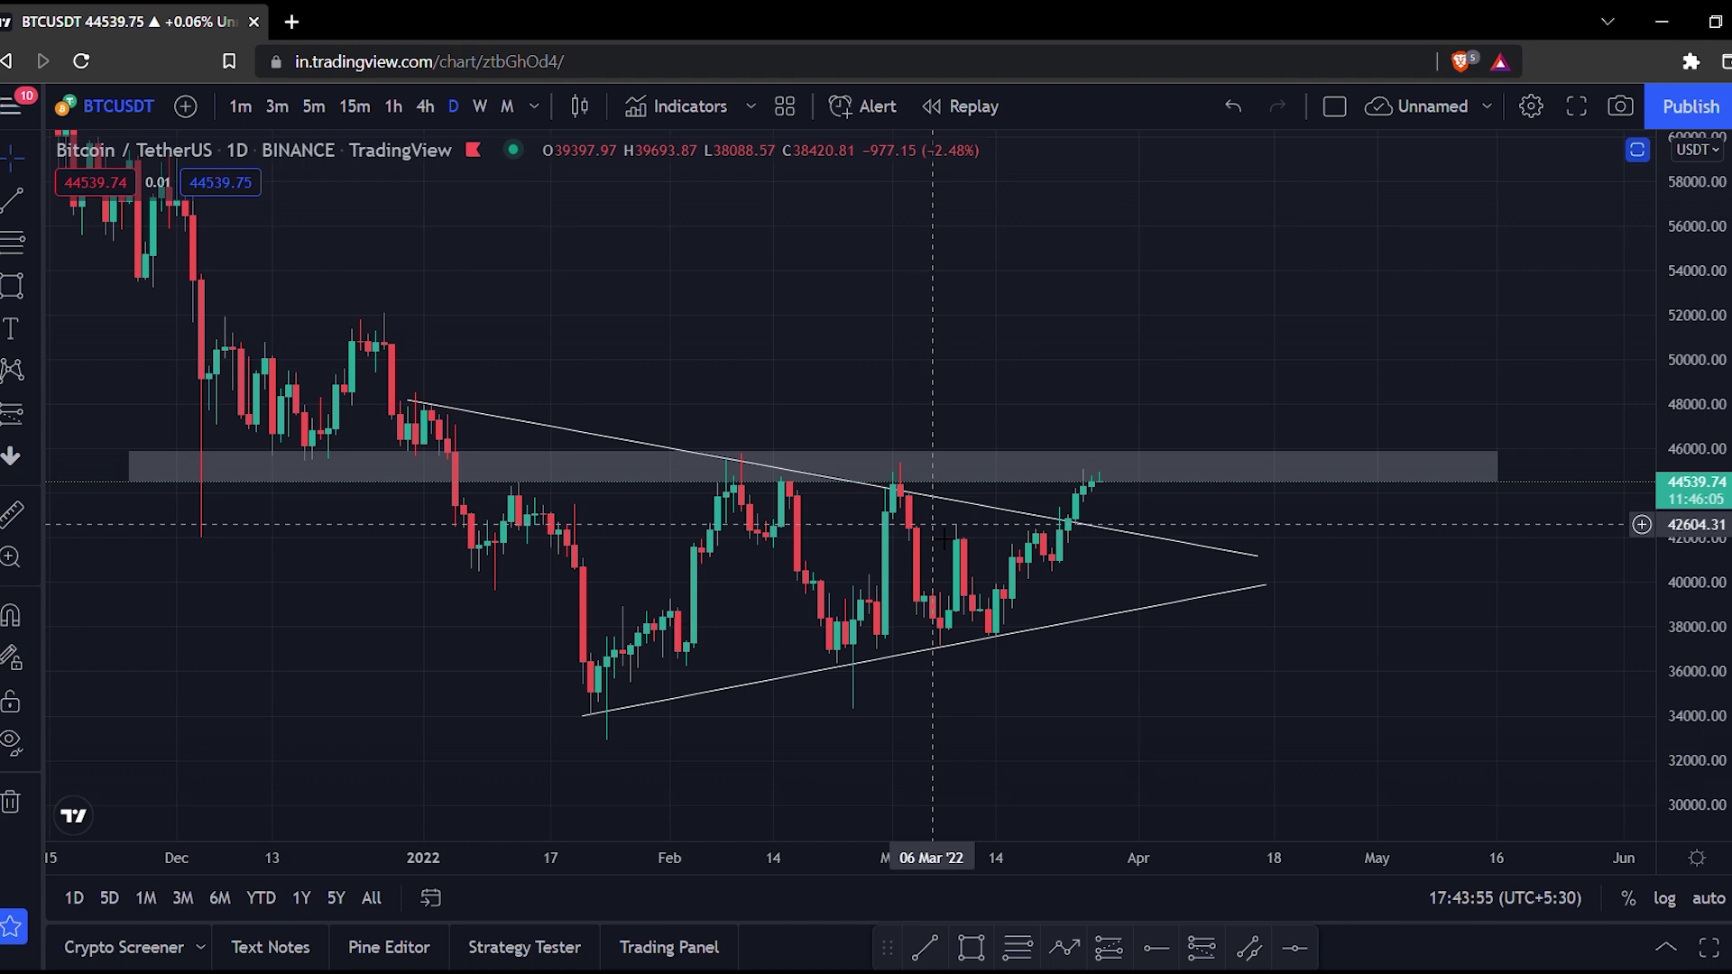
pyautogui.scroll(-3, 943, 538)
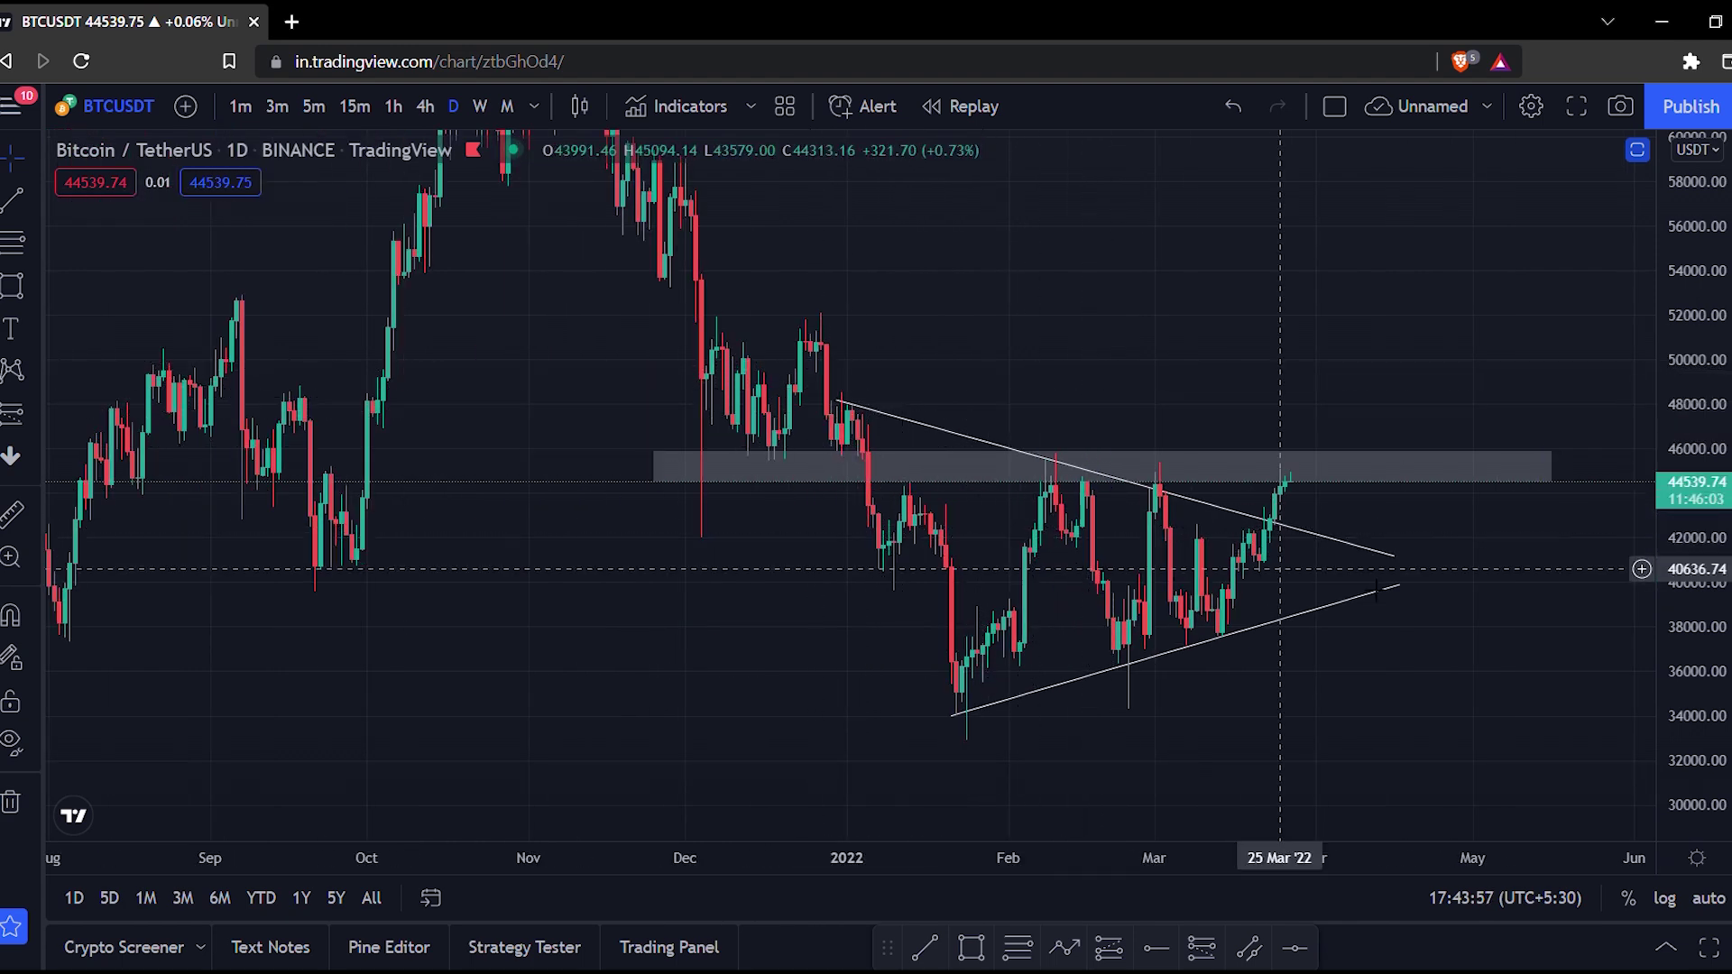
pyautogui.hscroll(3, 1415, 665)
pyautogui.moveTo(1657, 505); pyautogui.dragTo(1657, 460)
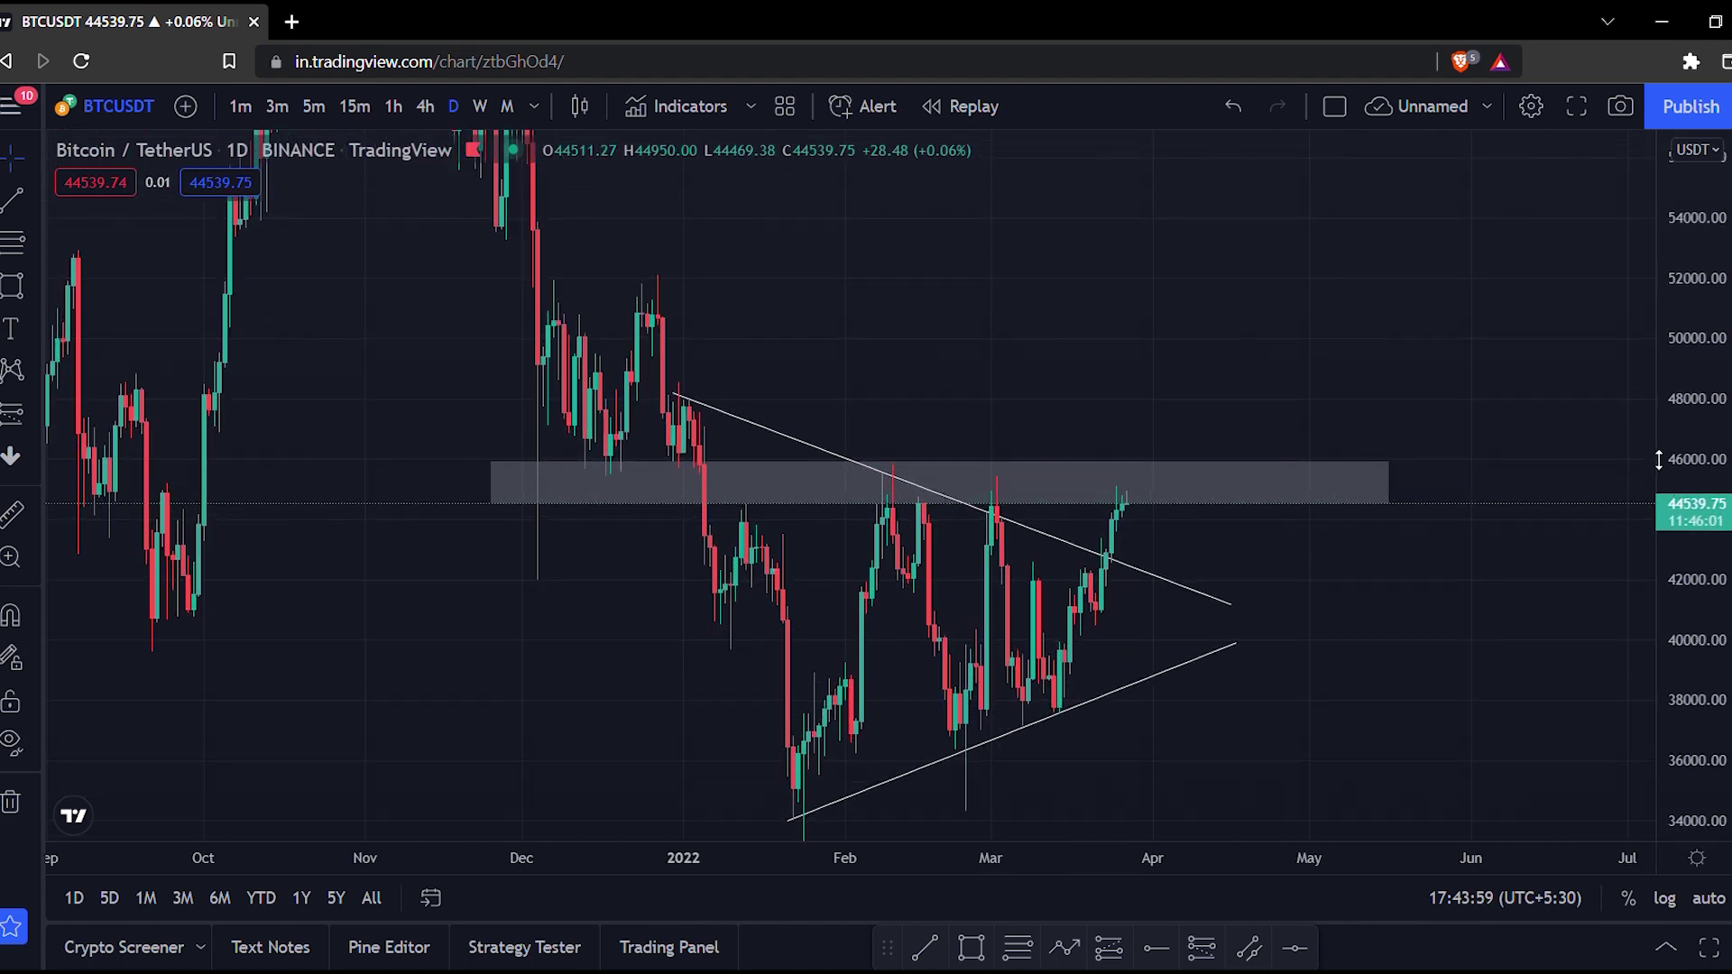
pyautogui.scroll(2, 1275, 568)
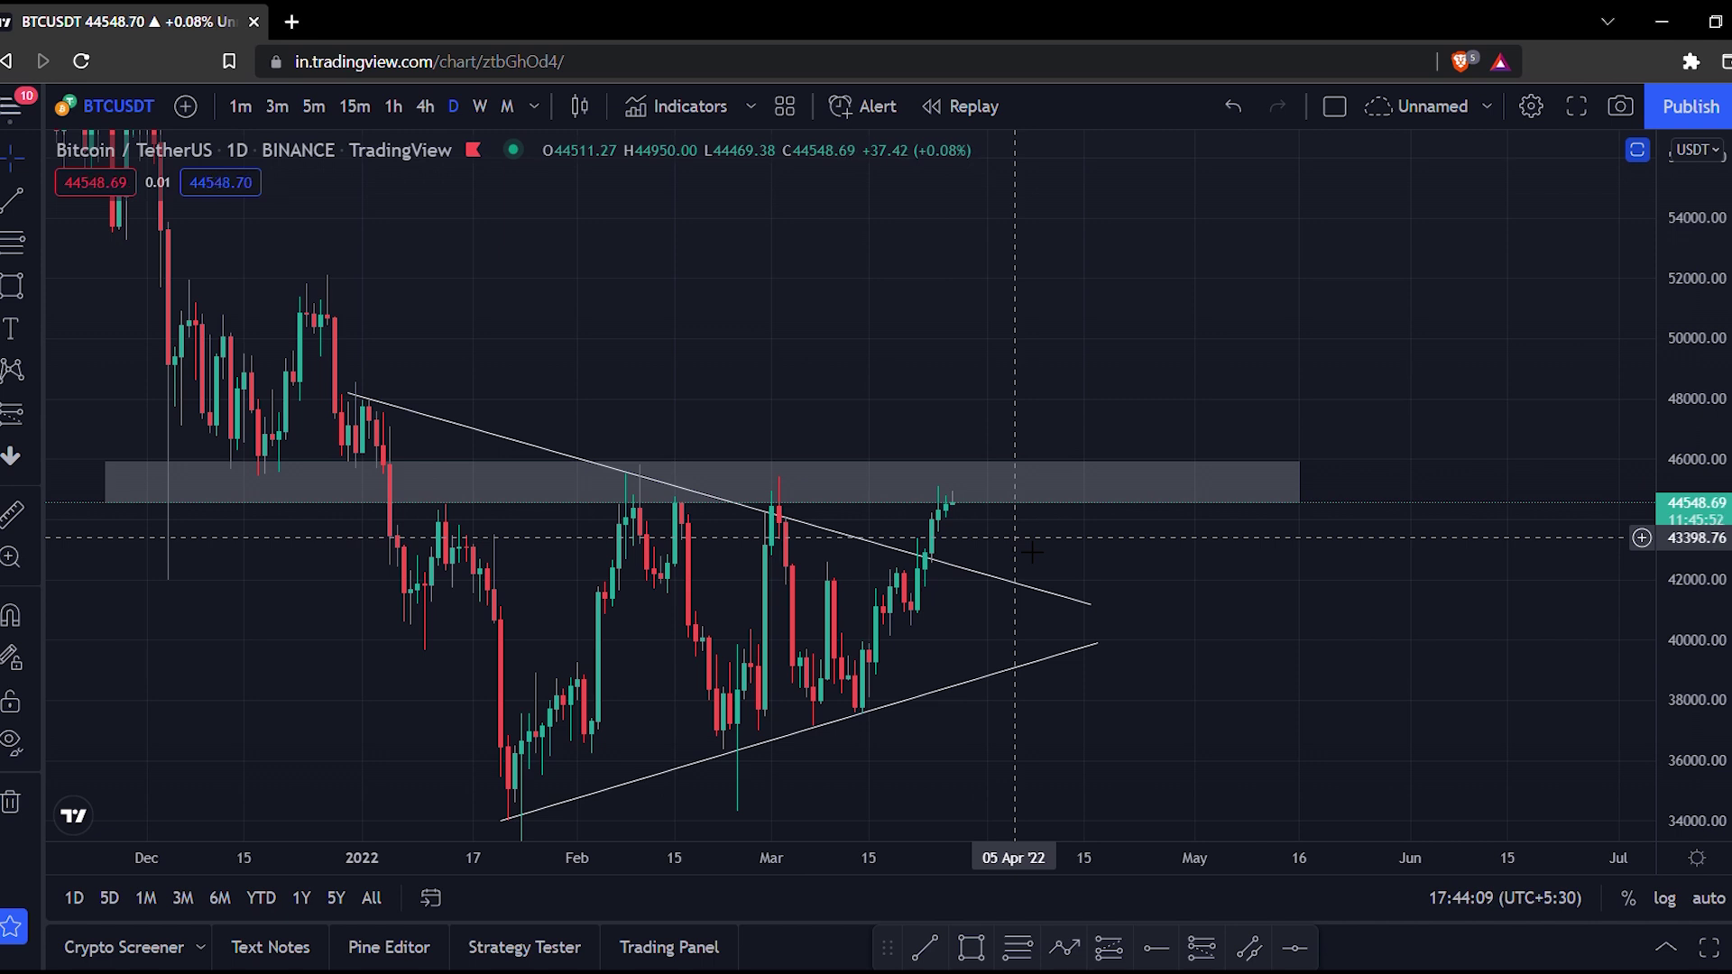
pyautogui.scroll(3, 1030, 550)
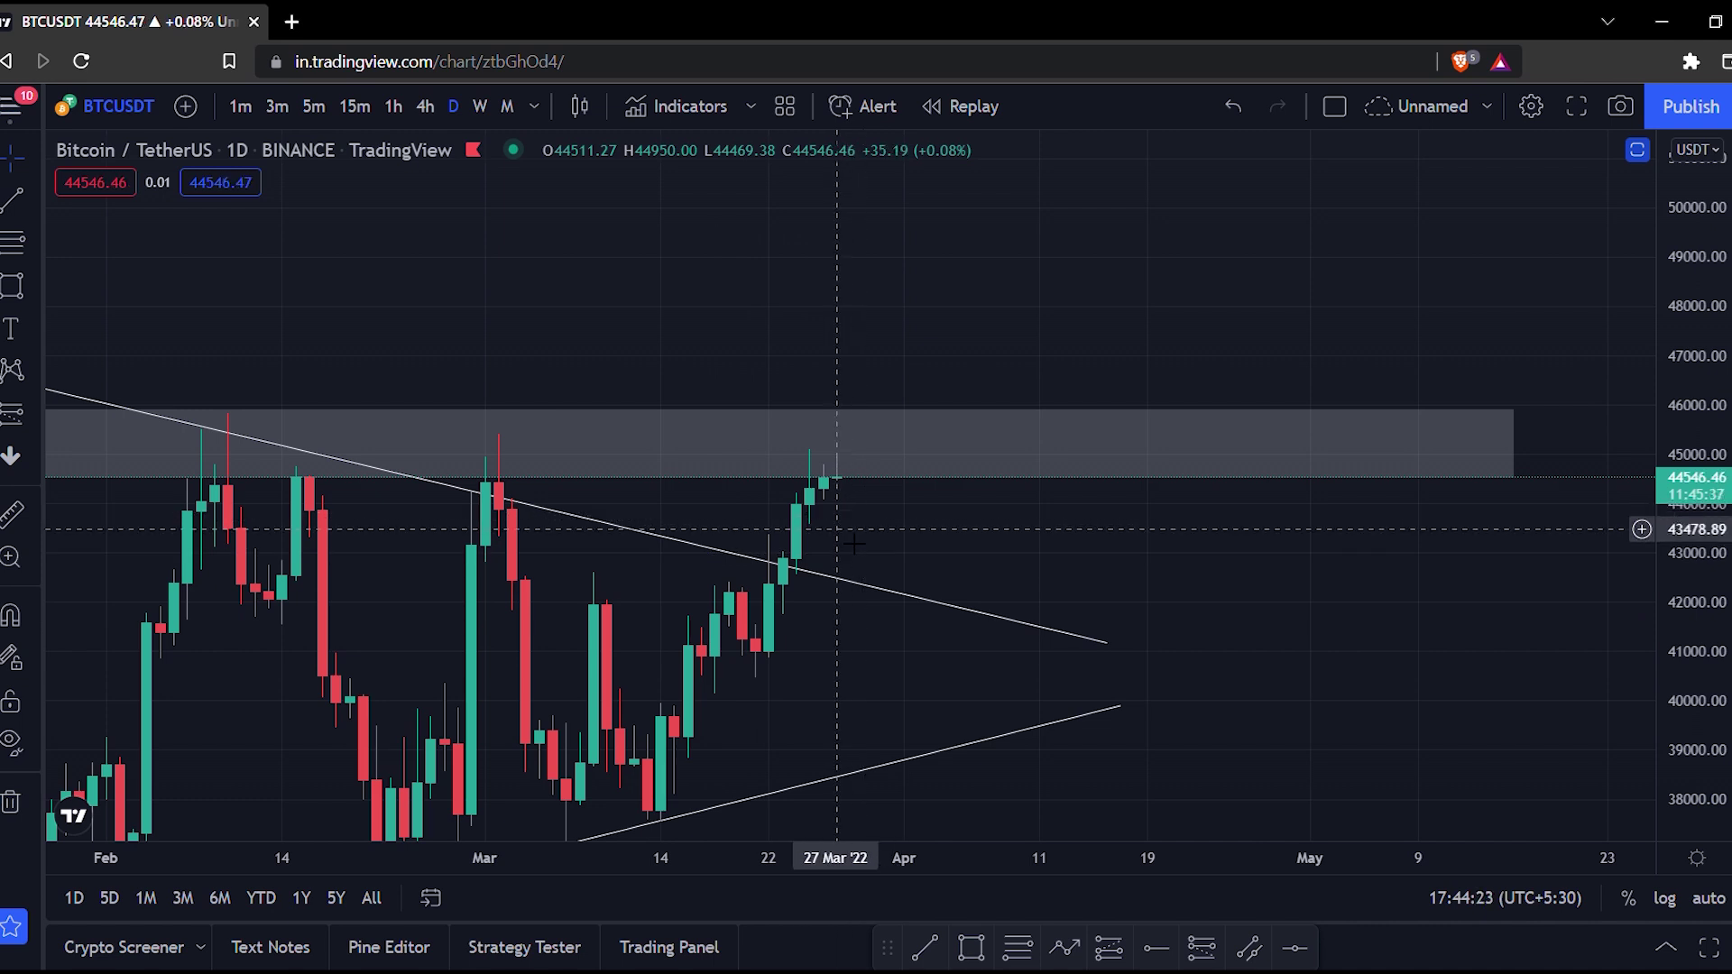
pyautogui.moveTo(866, 544); pyautogui.dragTo(924, 548)
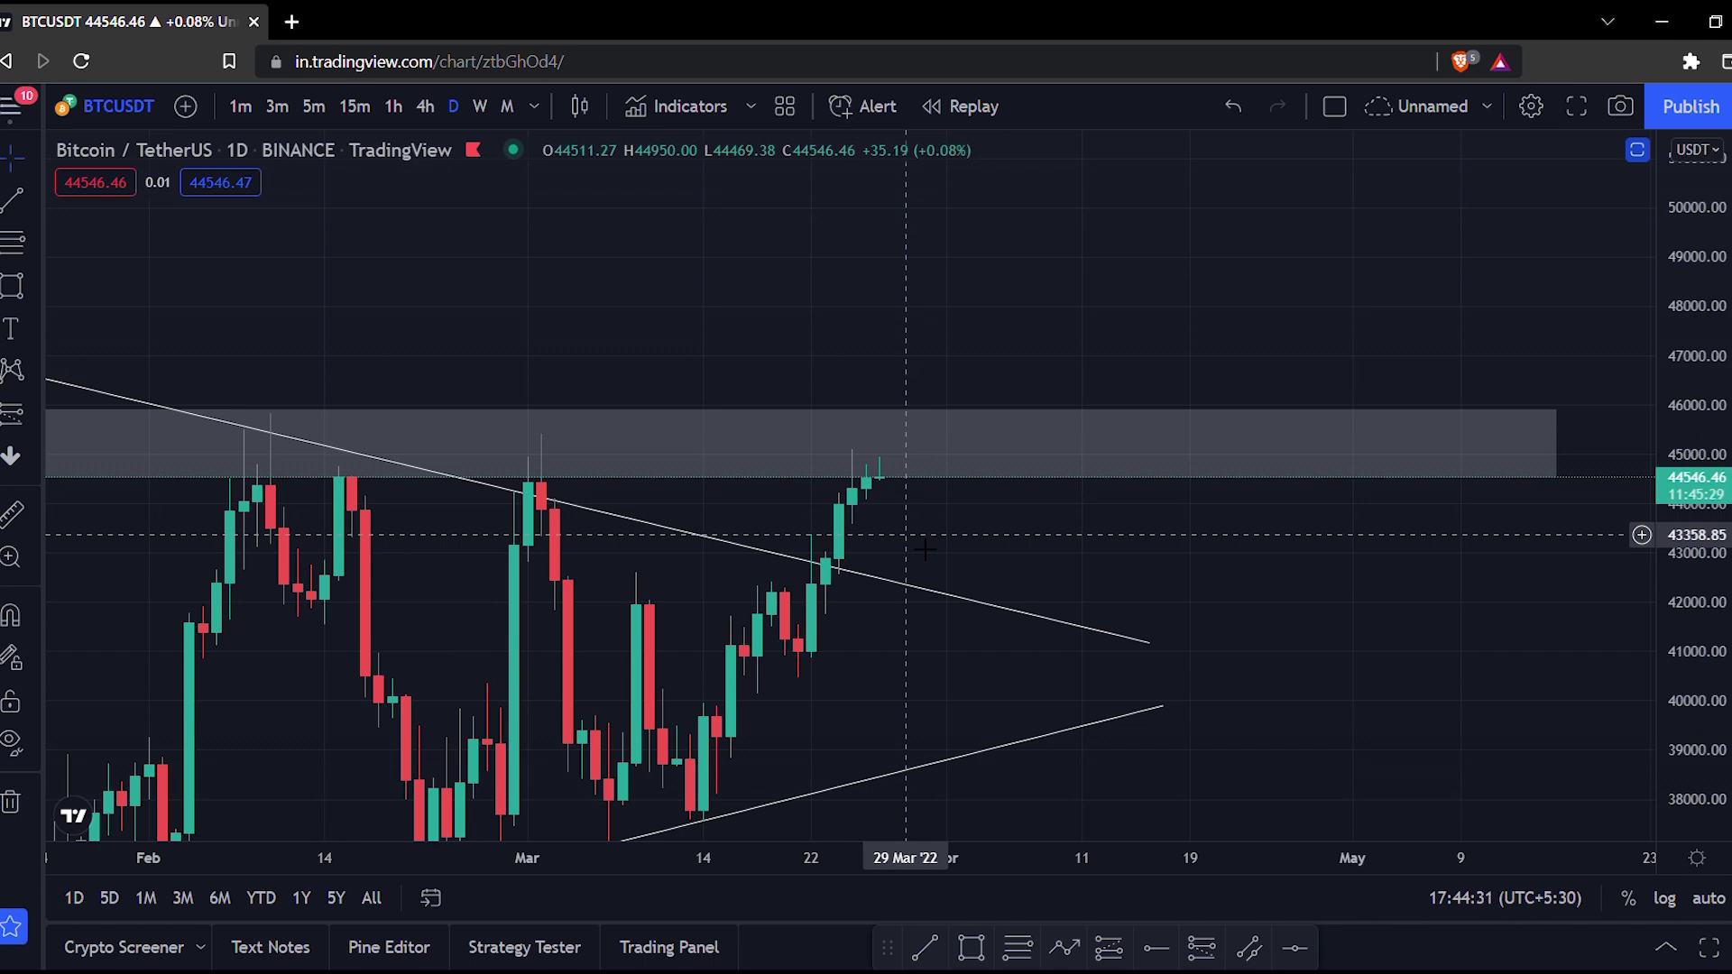
pyautogui.moveTo(925, 549); pyautogui.dragTo(1152, 429)
pyautogui.scroll(-3, 1155, 428)
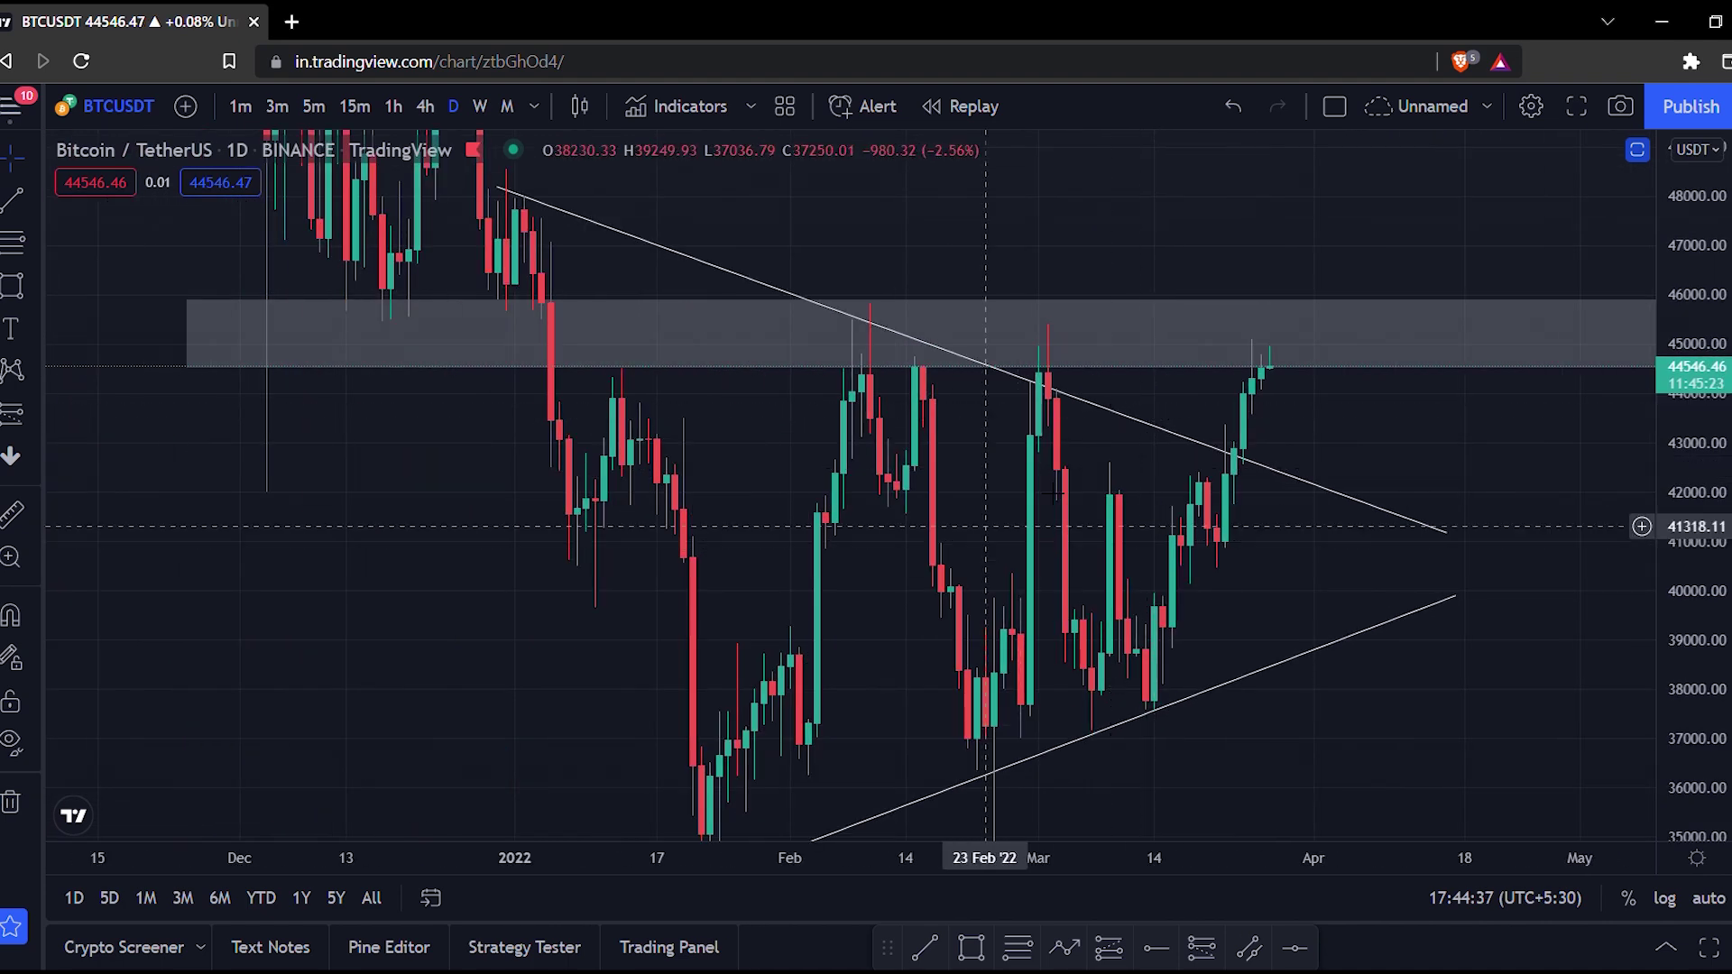
pyautogui.moveTo(1544, 568); pyautogui.dragTo(1414, 514)
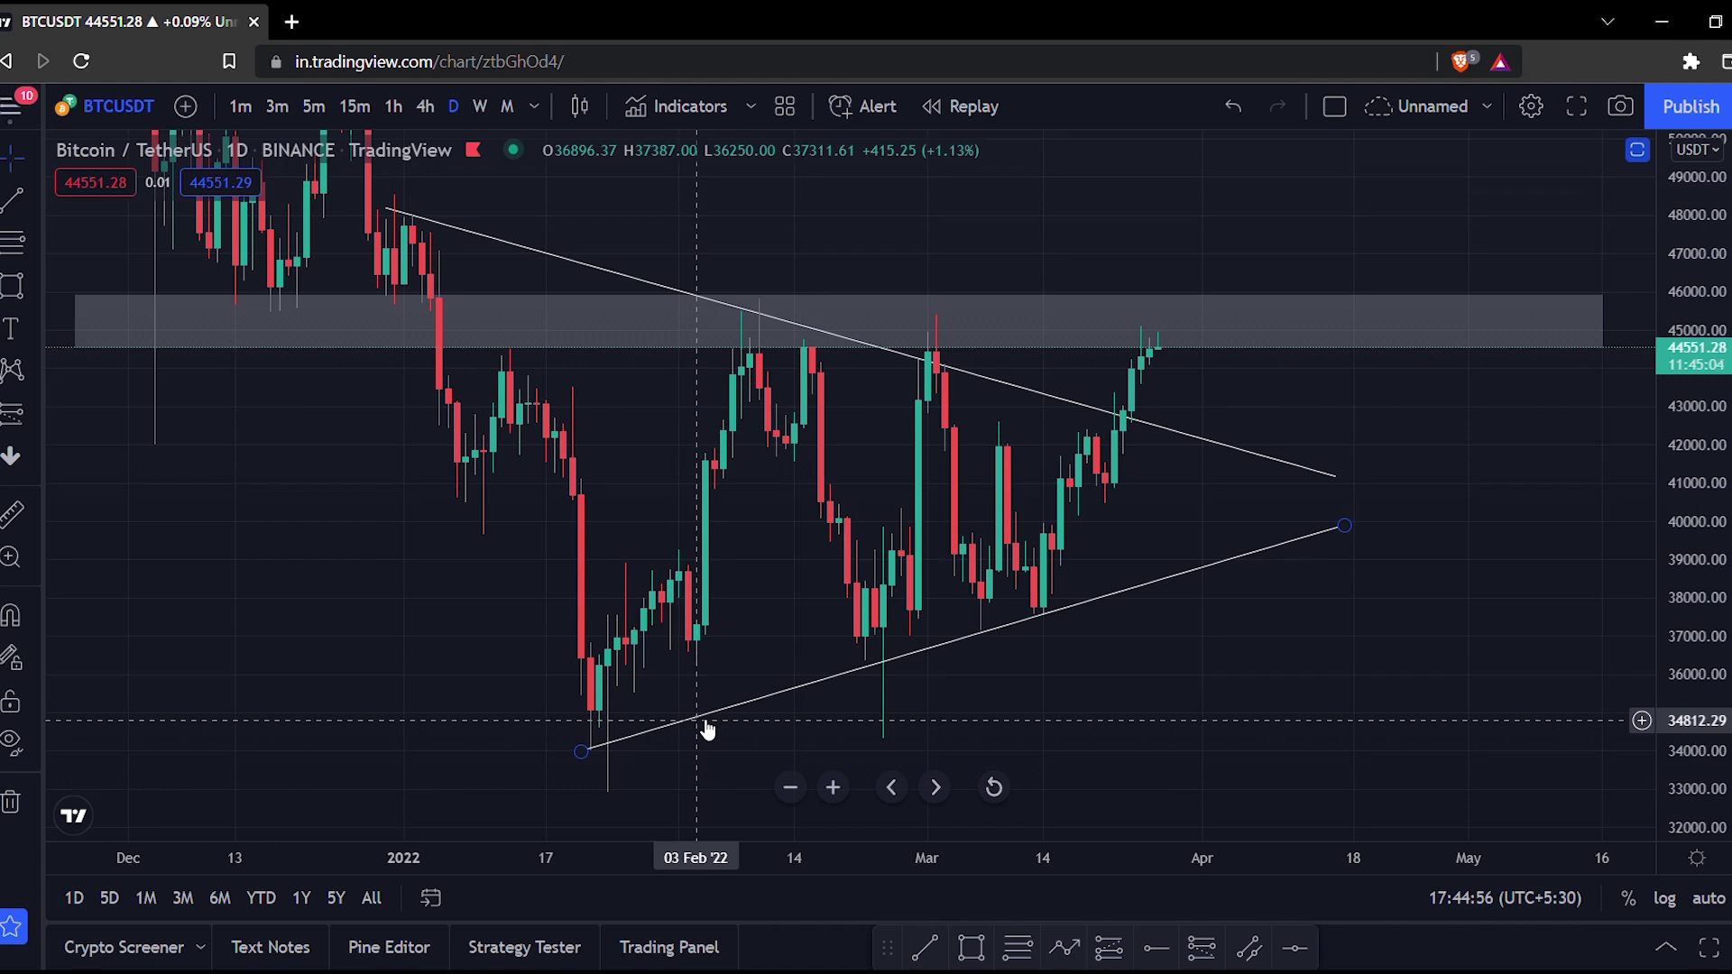
pyautogui.moveTo(1123, 709); pyautogui.dragTo(1114, 641)
# Draw grey zones across the January lows, around 36,450–36,980, and near 37,900
pyautogui.click(972, 947)
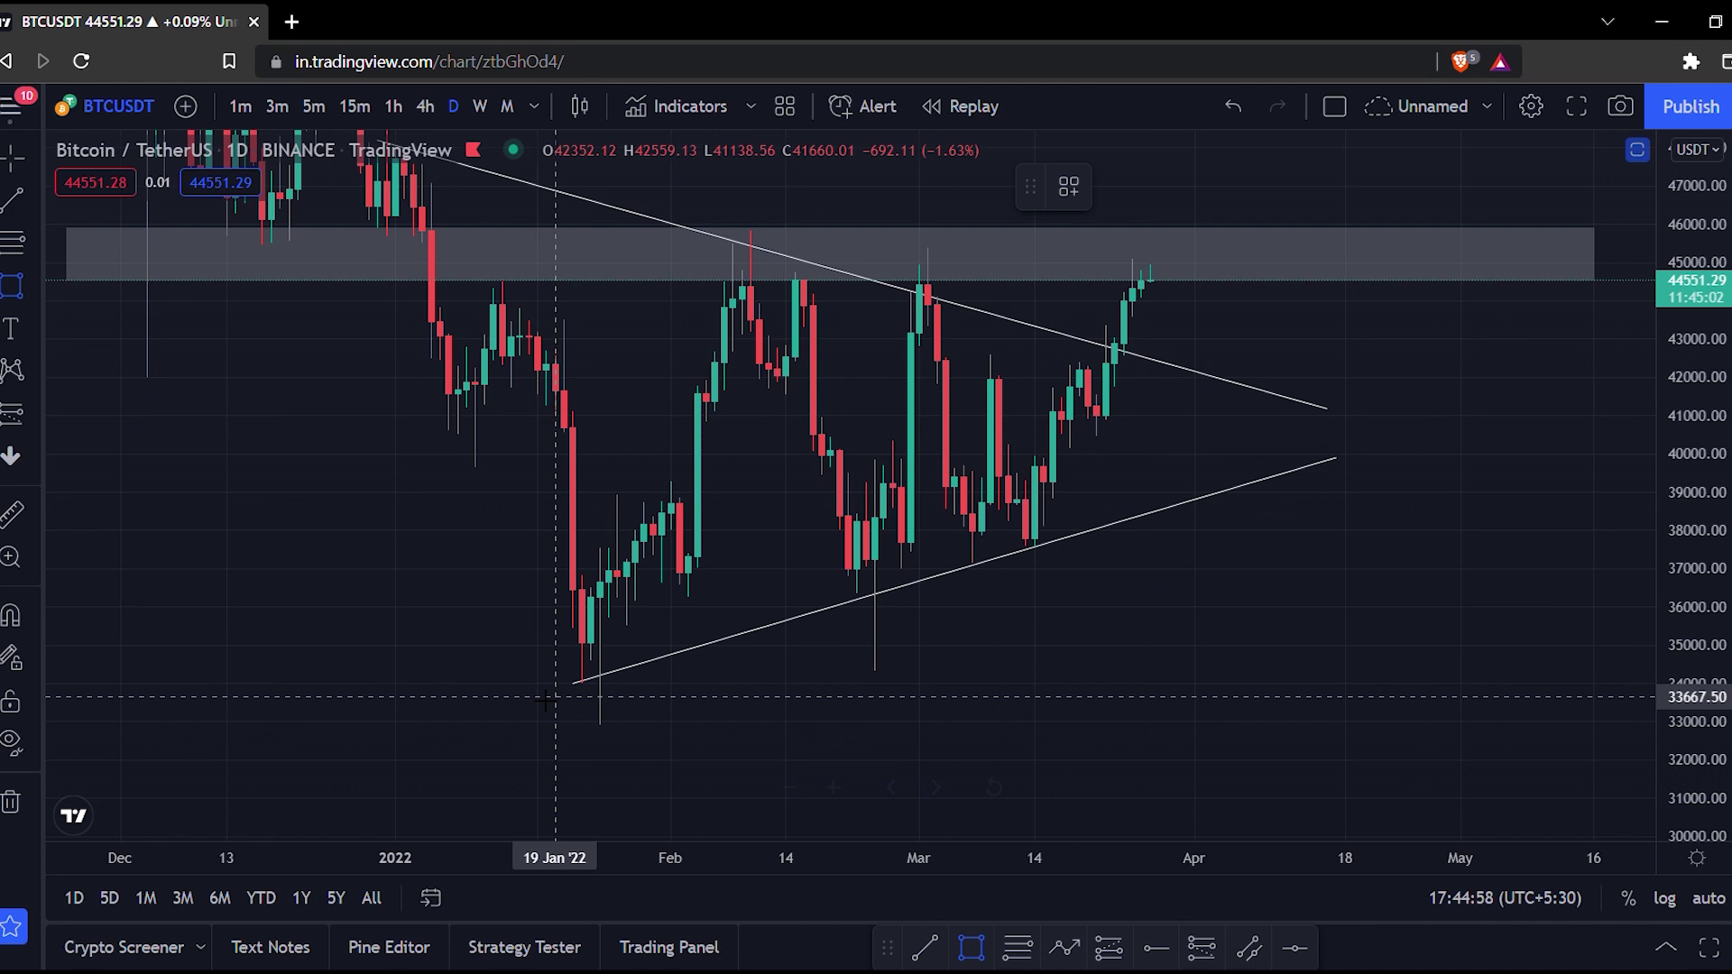
pyautogui.moveTo(518, 642); pyautogui.dragTo(1327, 690)
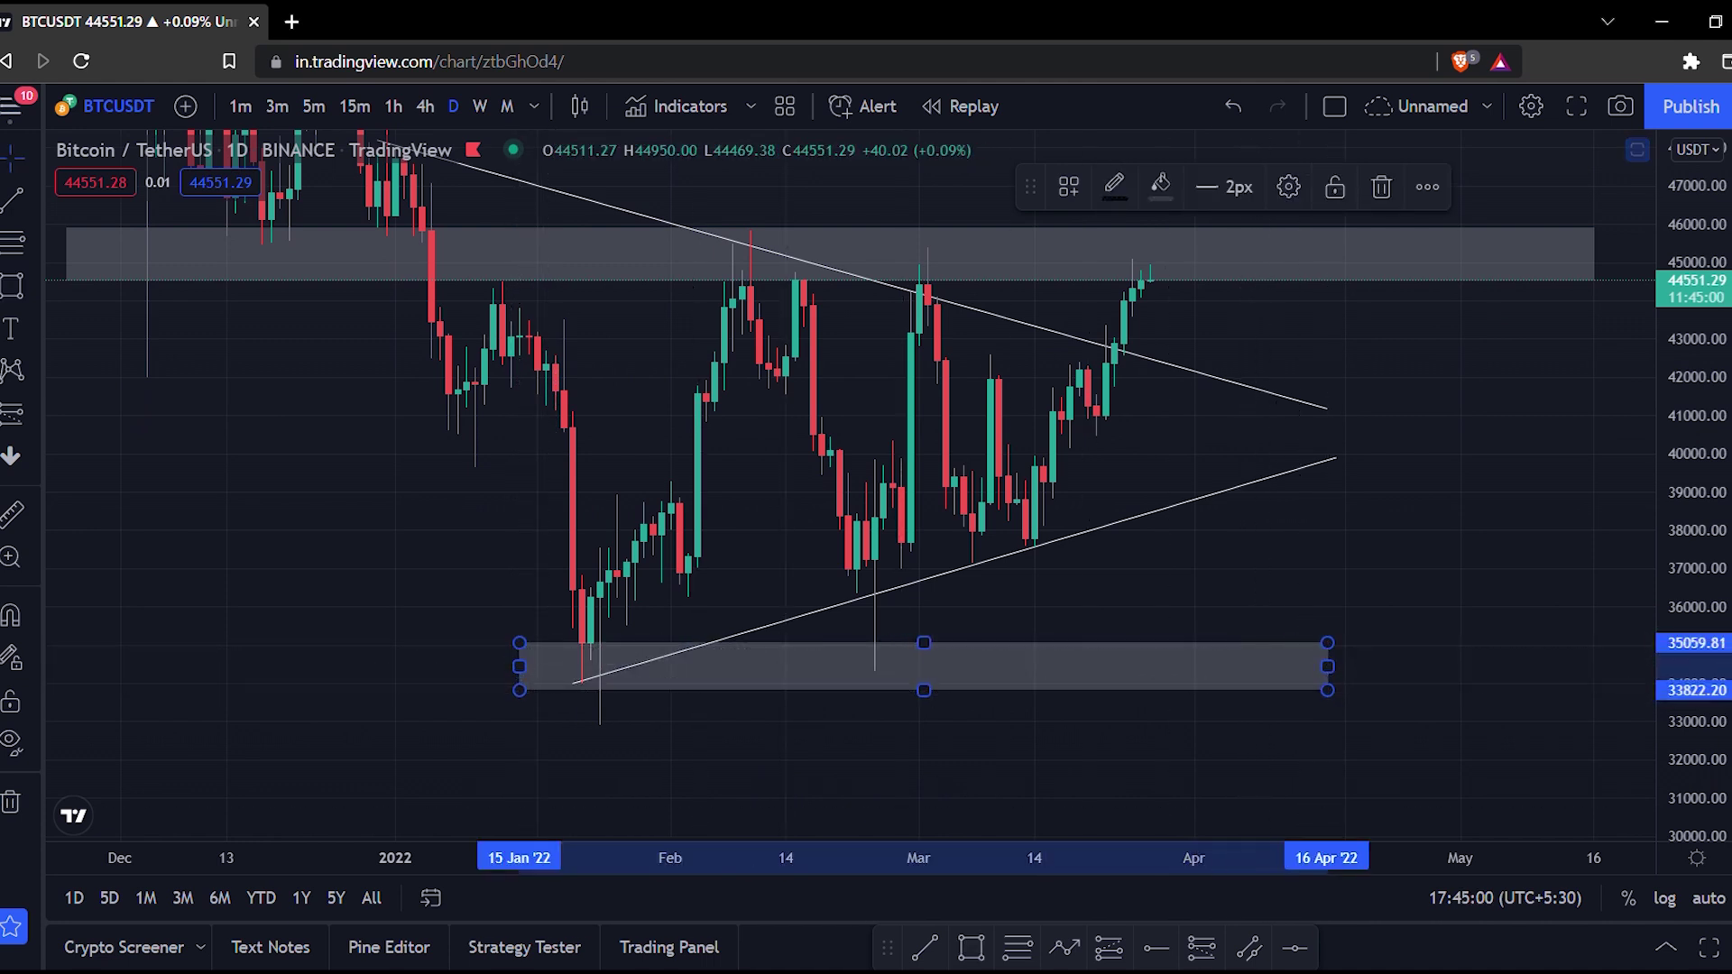
pyautogui.hotkey('alt', 'shift', 'r')
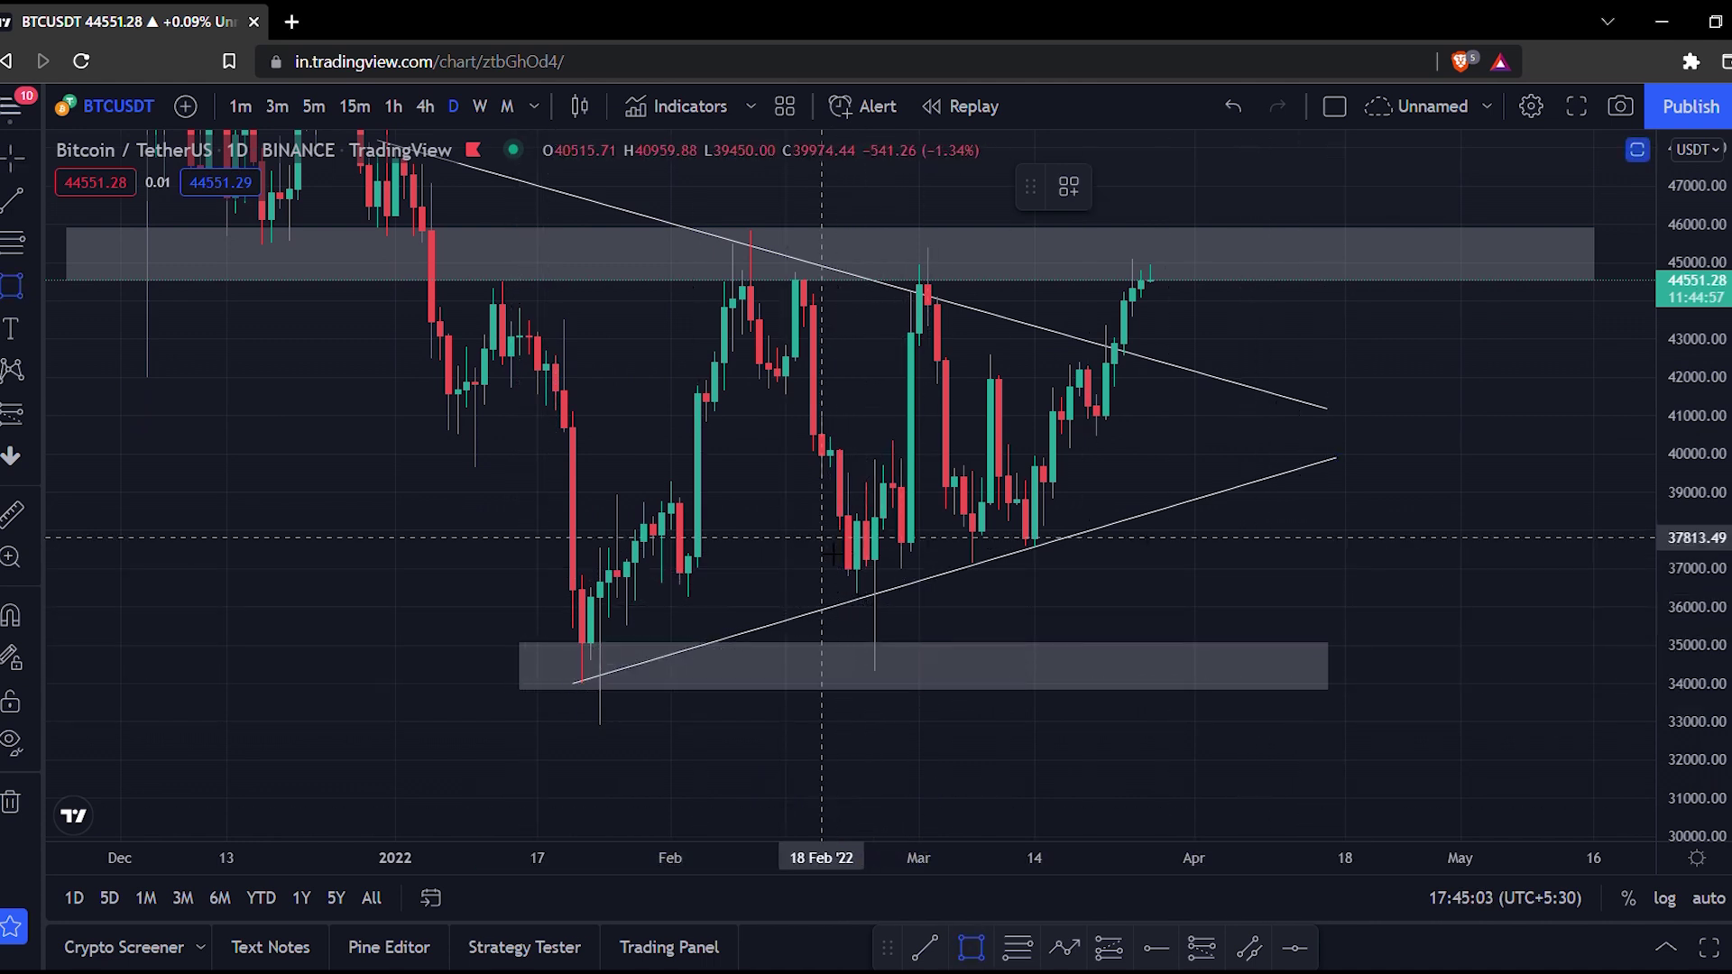
pyautogui.moveTo(813, 570); pyautogui.dragTo(1354, 590)
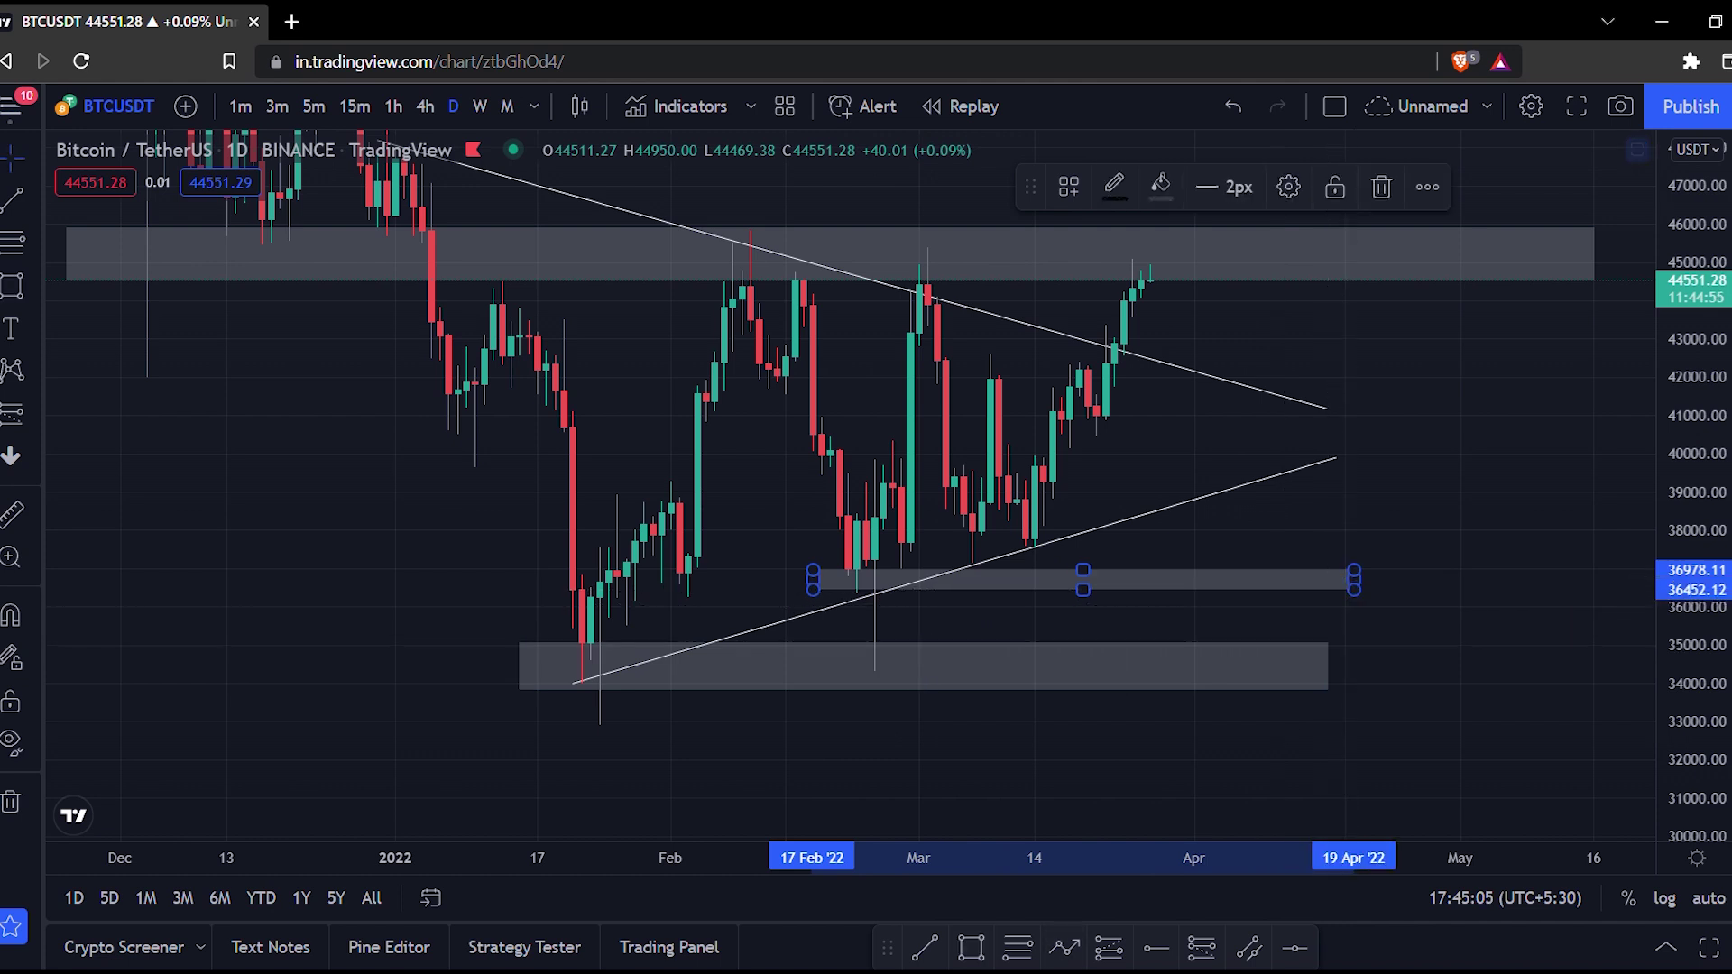
pyautogui.hotkey('alt', 'shift', 'r')
pyautogui.moveTo(963, 529); pyautogui.dragTo(1474, 568)
pyautogui.click(1470, 500)
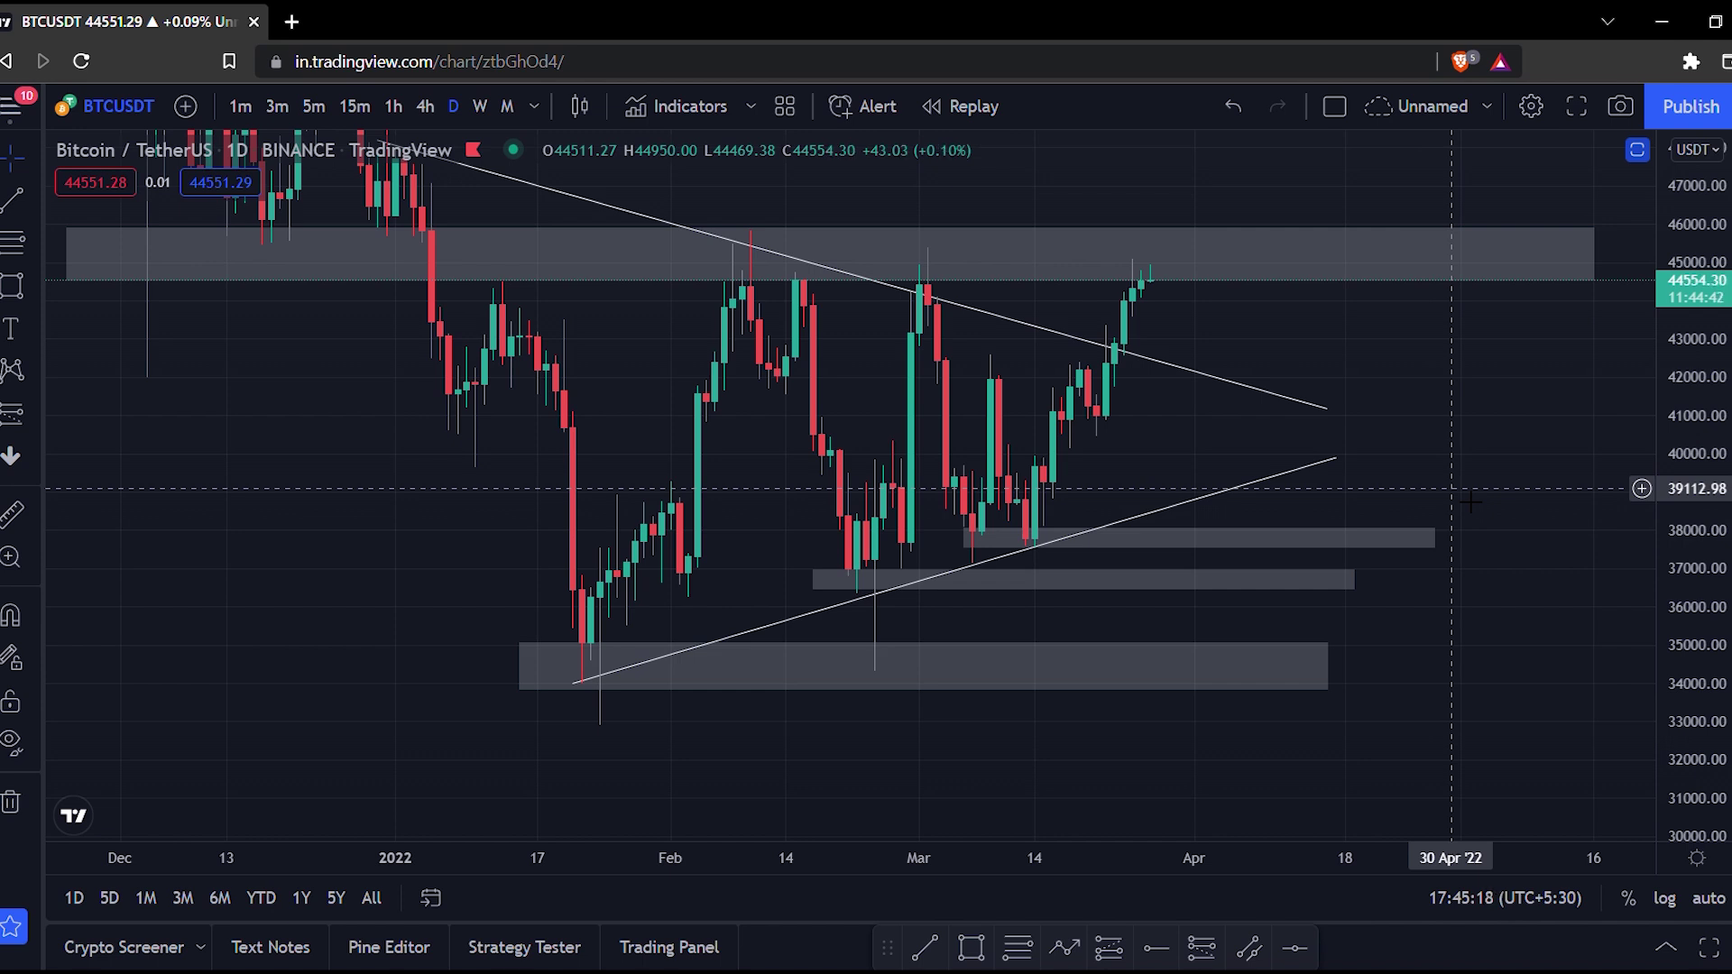
# Delete the zones near 37,900, 36,500 and the January lows
pyautogui.click(1434, 540)
pyautogui.press('Delete')
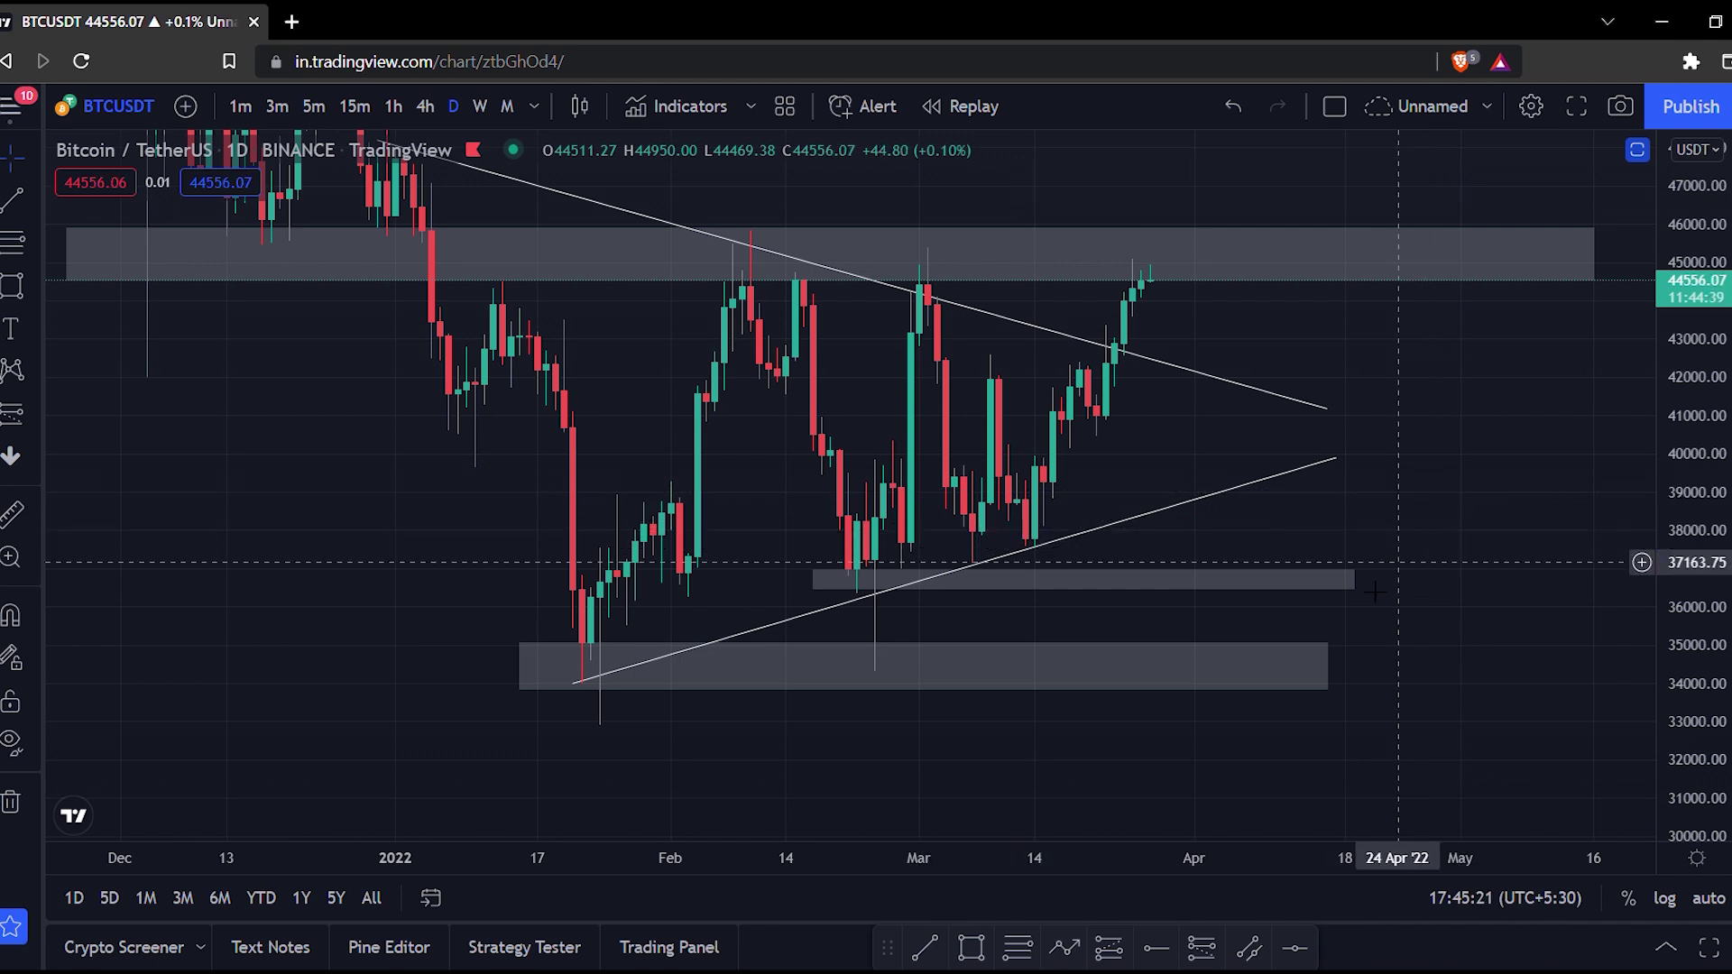
pyautogui.click(1344, 580)
pyautogui.press('Delete')
pyautogui.click(1307, 657)
pyautogui.press('Delete')
pyautogui.moveTo(1307, 657); pyautogui.dragTo(1525, 677)
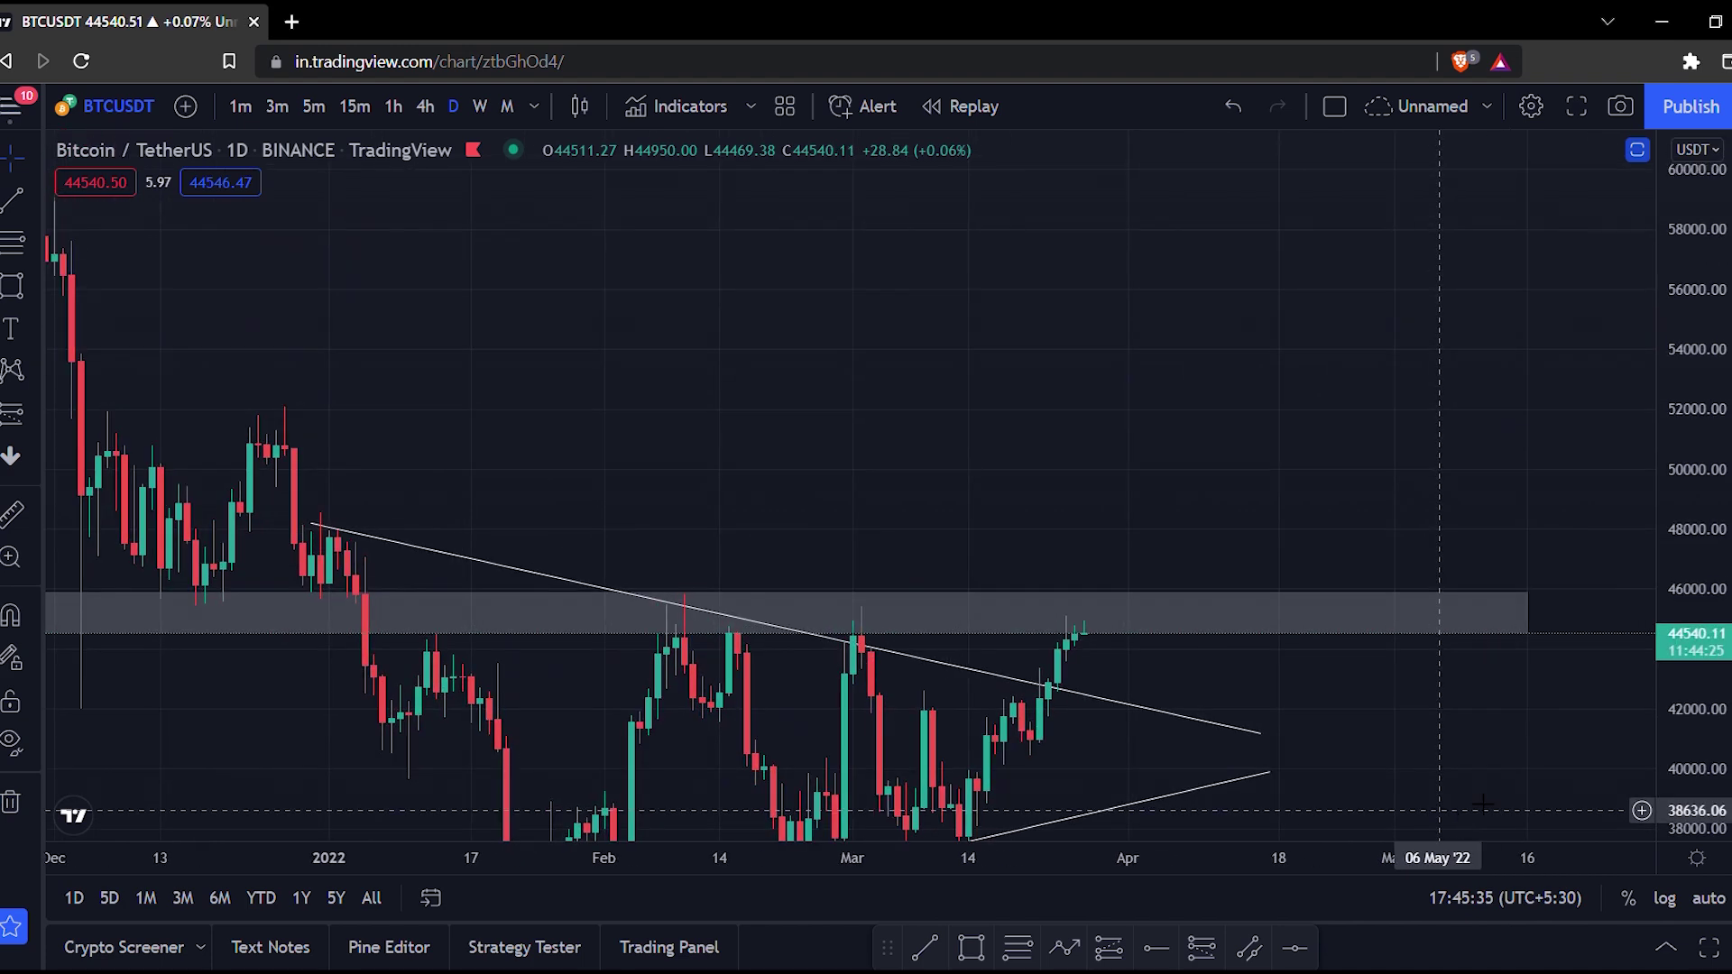
# Place a horizontal level at 51,276.24 on the daily chart
pyautogui.scroll(-3, 1462, 467)
pyautogui.click(1294, 947)
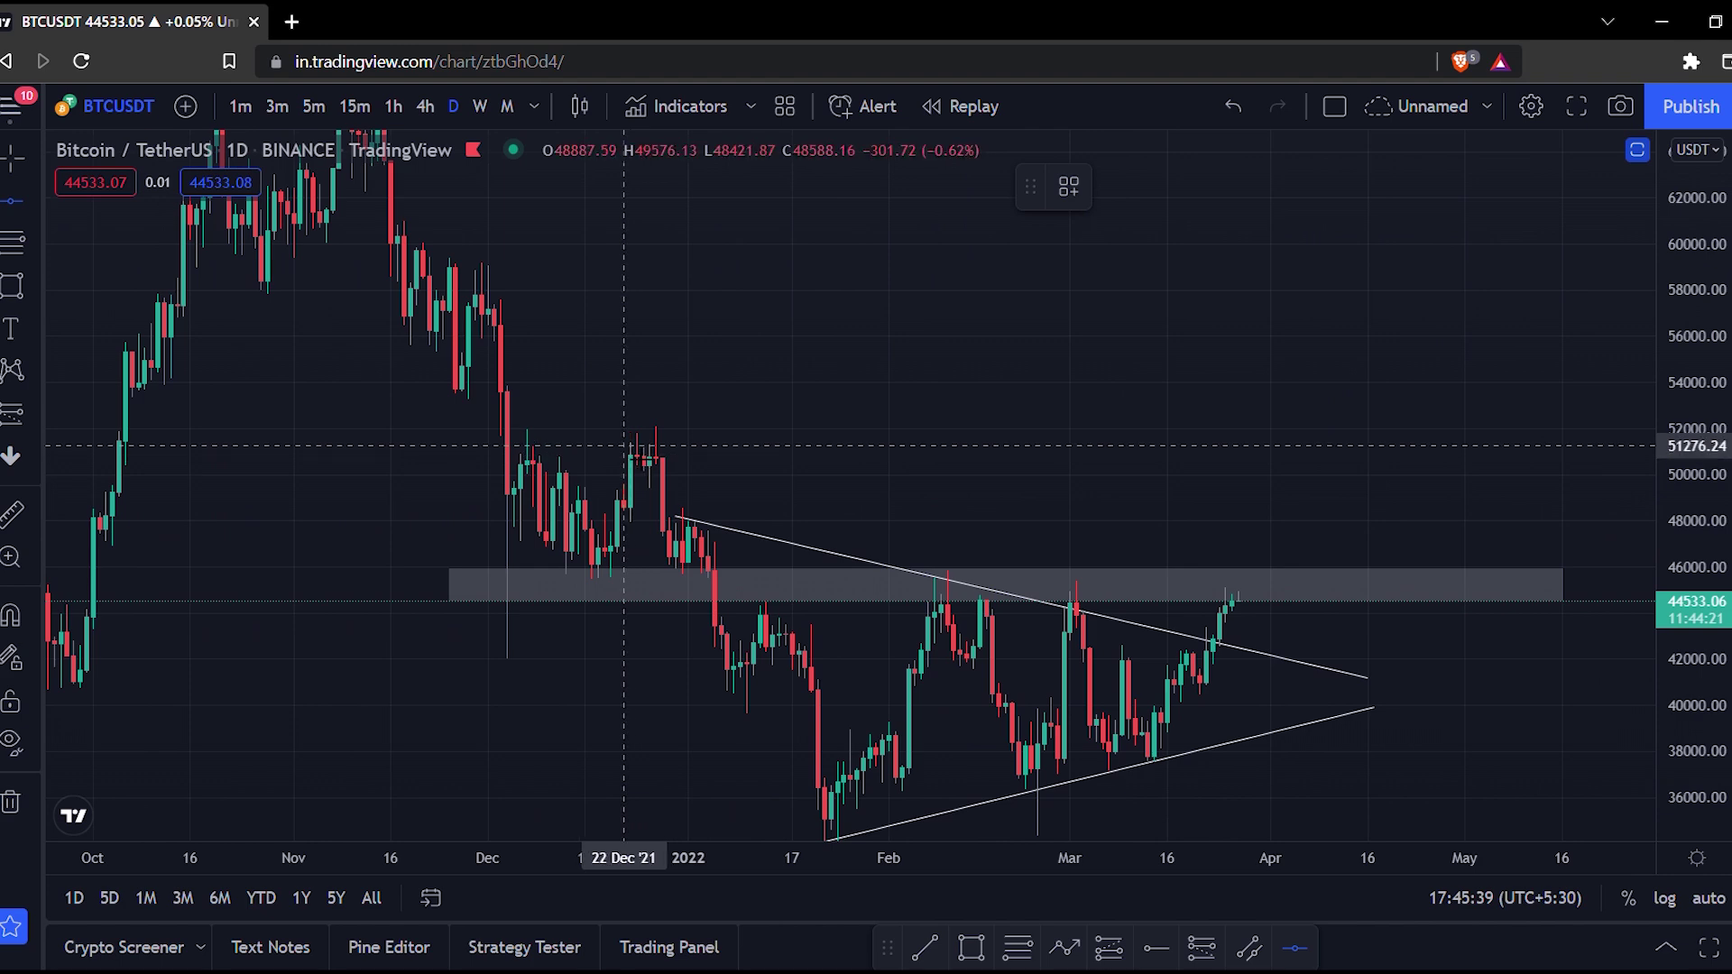
pyautogui.click(848, 446)
pyautogui.click(1483, 692)
# Zoom and pan to frame December to May around the triangle breakout below the grey zone
pyautogui.moveTo(1484, 692); pyautogui.dragTo(1375, 648)
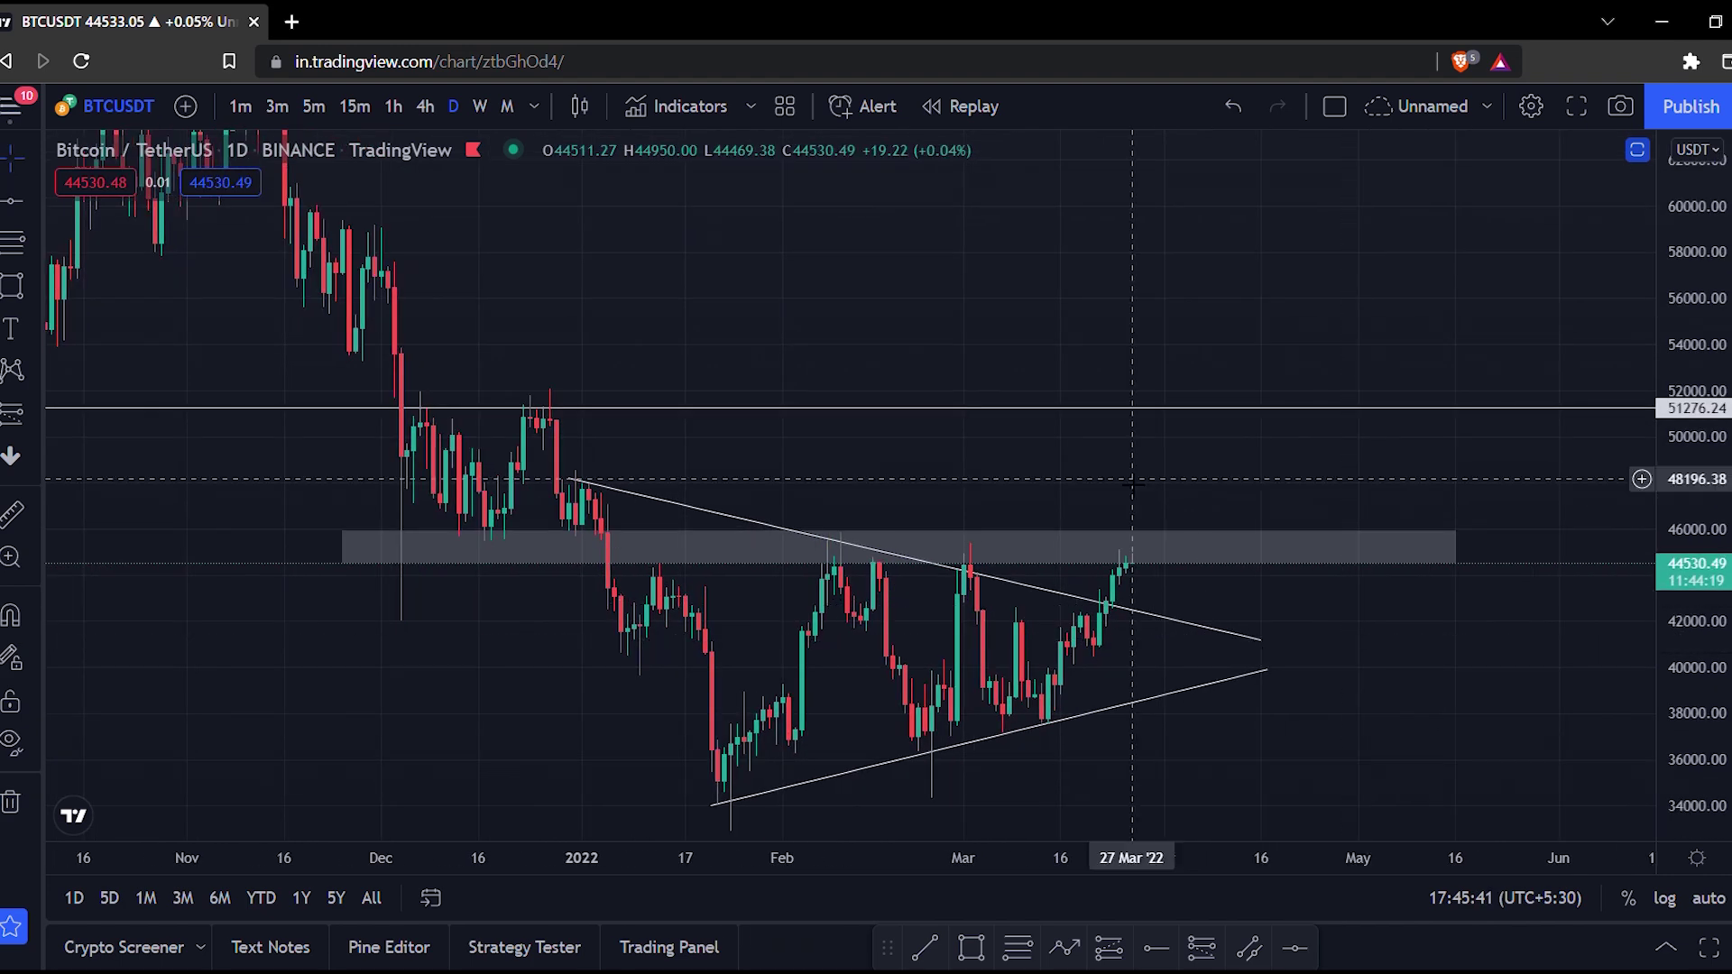
pyautogui.moveTo(1660, 672); pyautogui.dragTo(1660, 622)
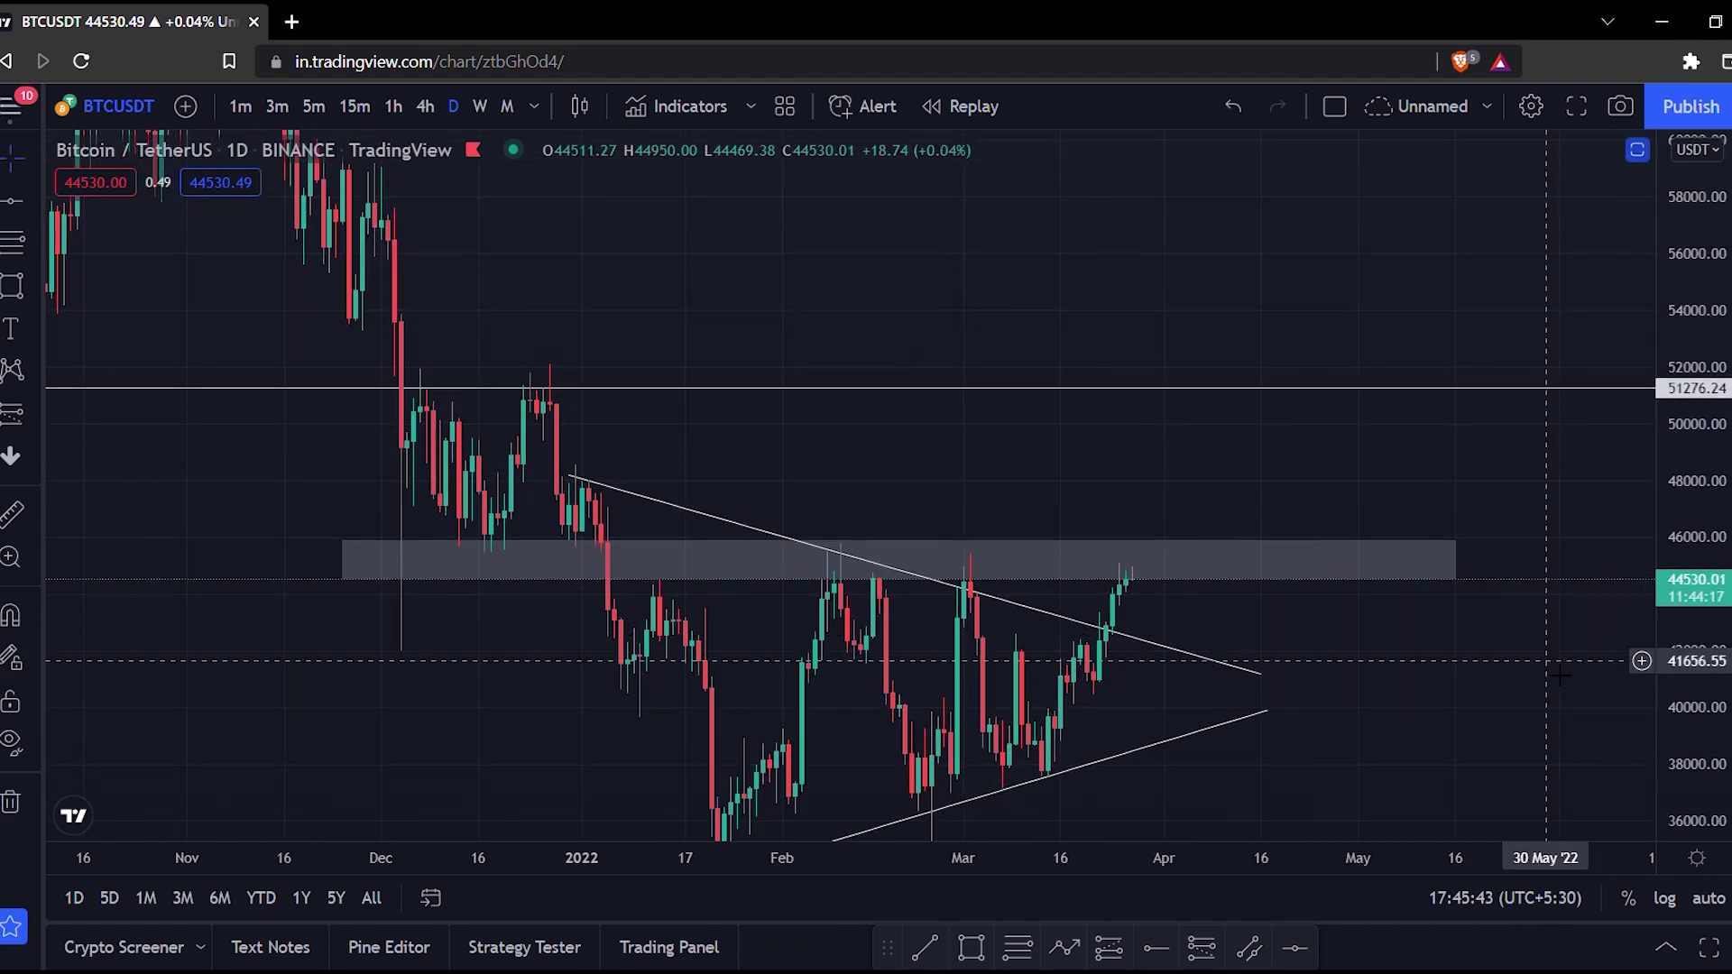
pyautogui.scroll(2, 1488, 678)
pyautogui.moveTo(1414, 685); pyautogui.dragTo(1459, 641)
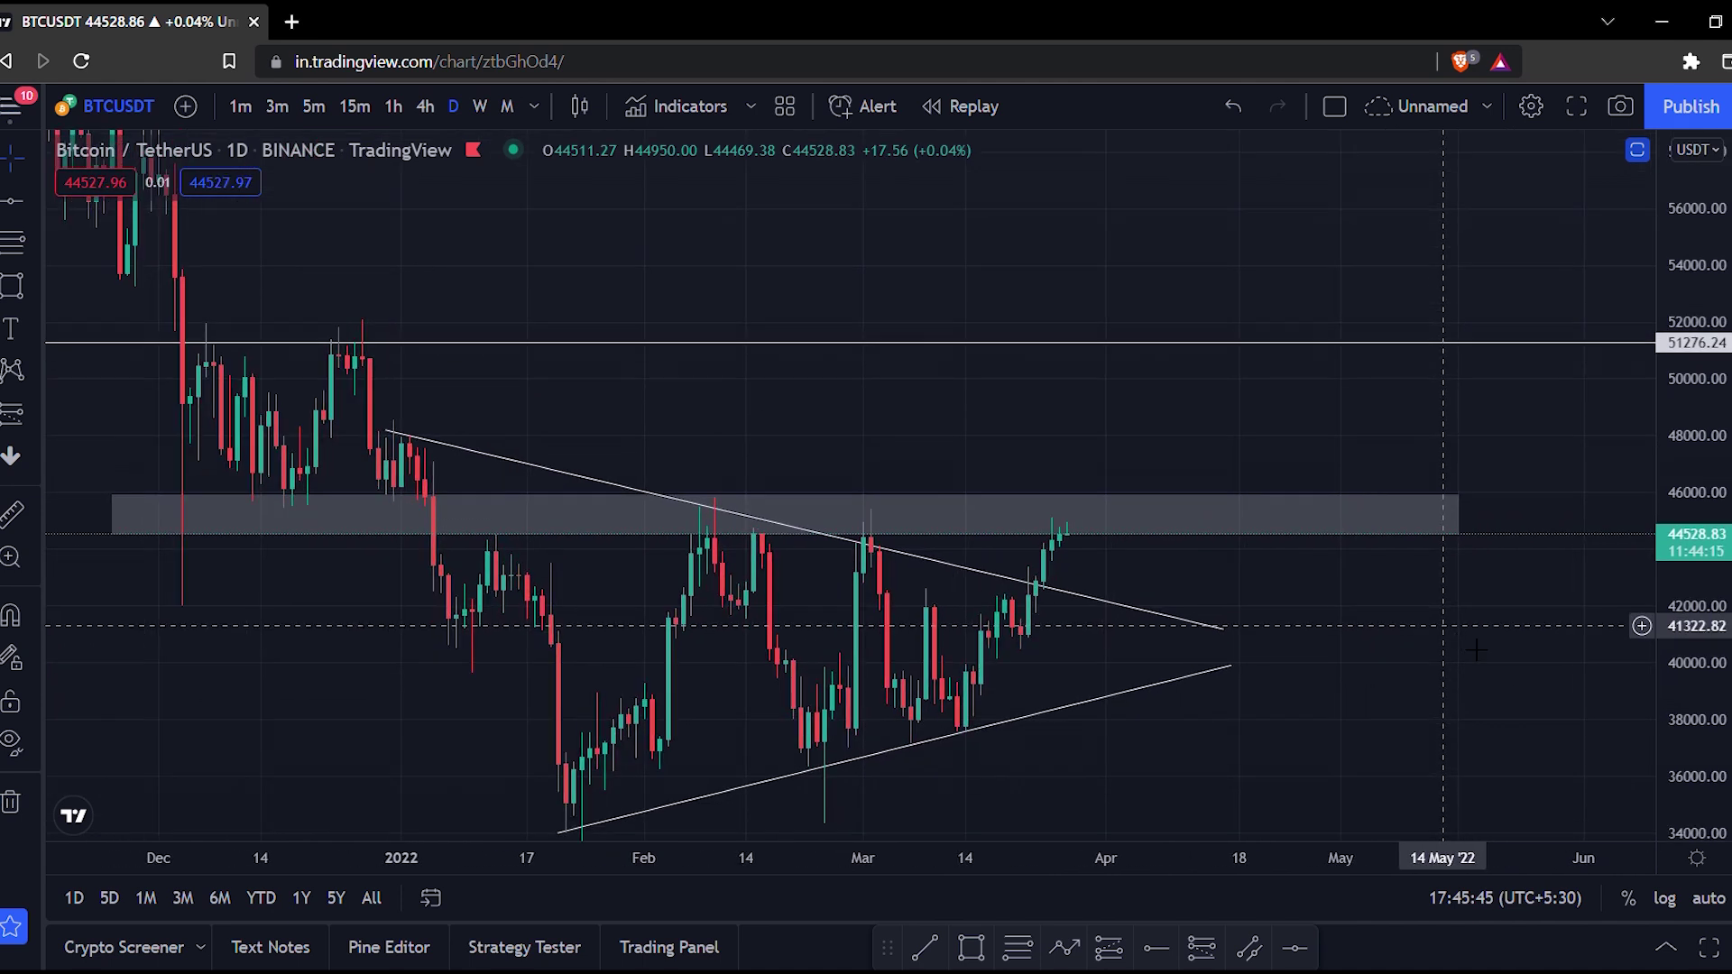
pyautogui.moveTo(1676, 647); pyautogui.dragTo(1667, 584)
pyautogui.moveTo(1561, 617); pyautogui.dragTo(1413, 609)
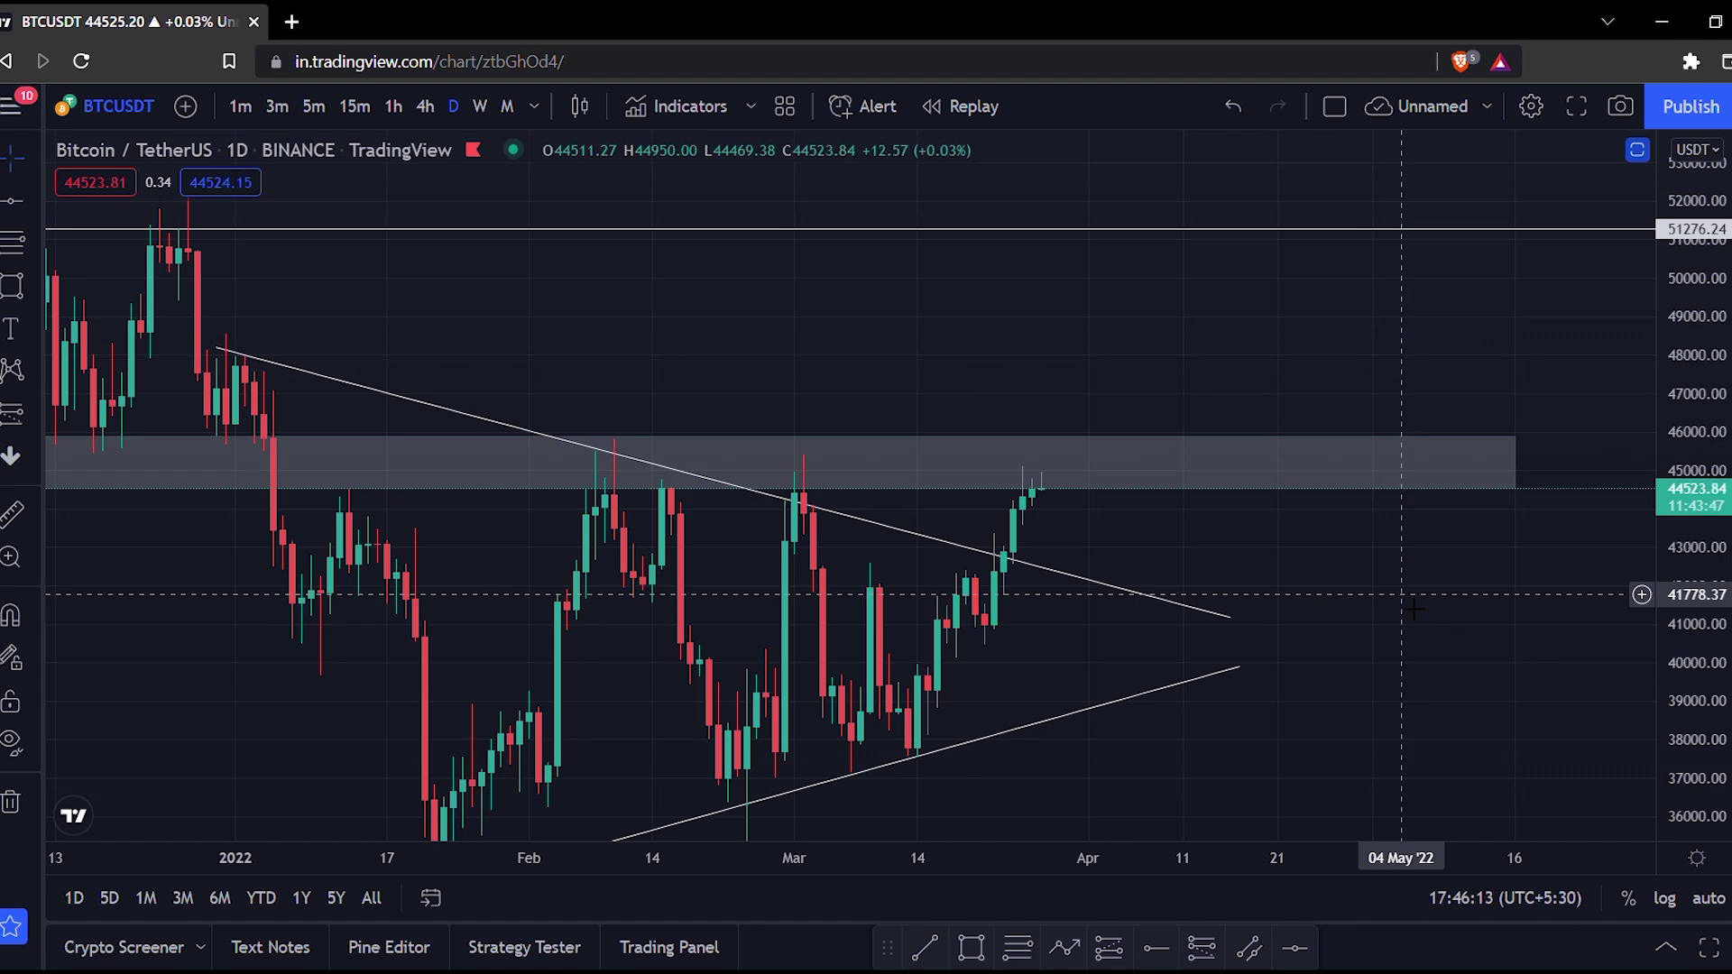
pyautogui.moveTo(1412, 609); pyautogui.dragTo(1436, 594)
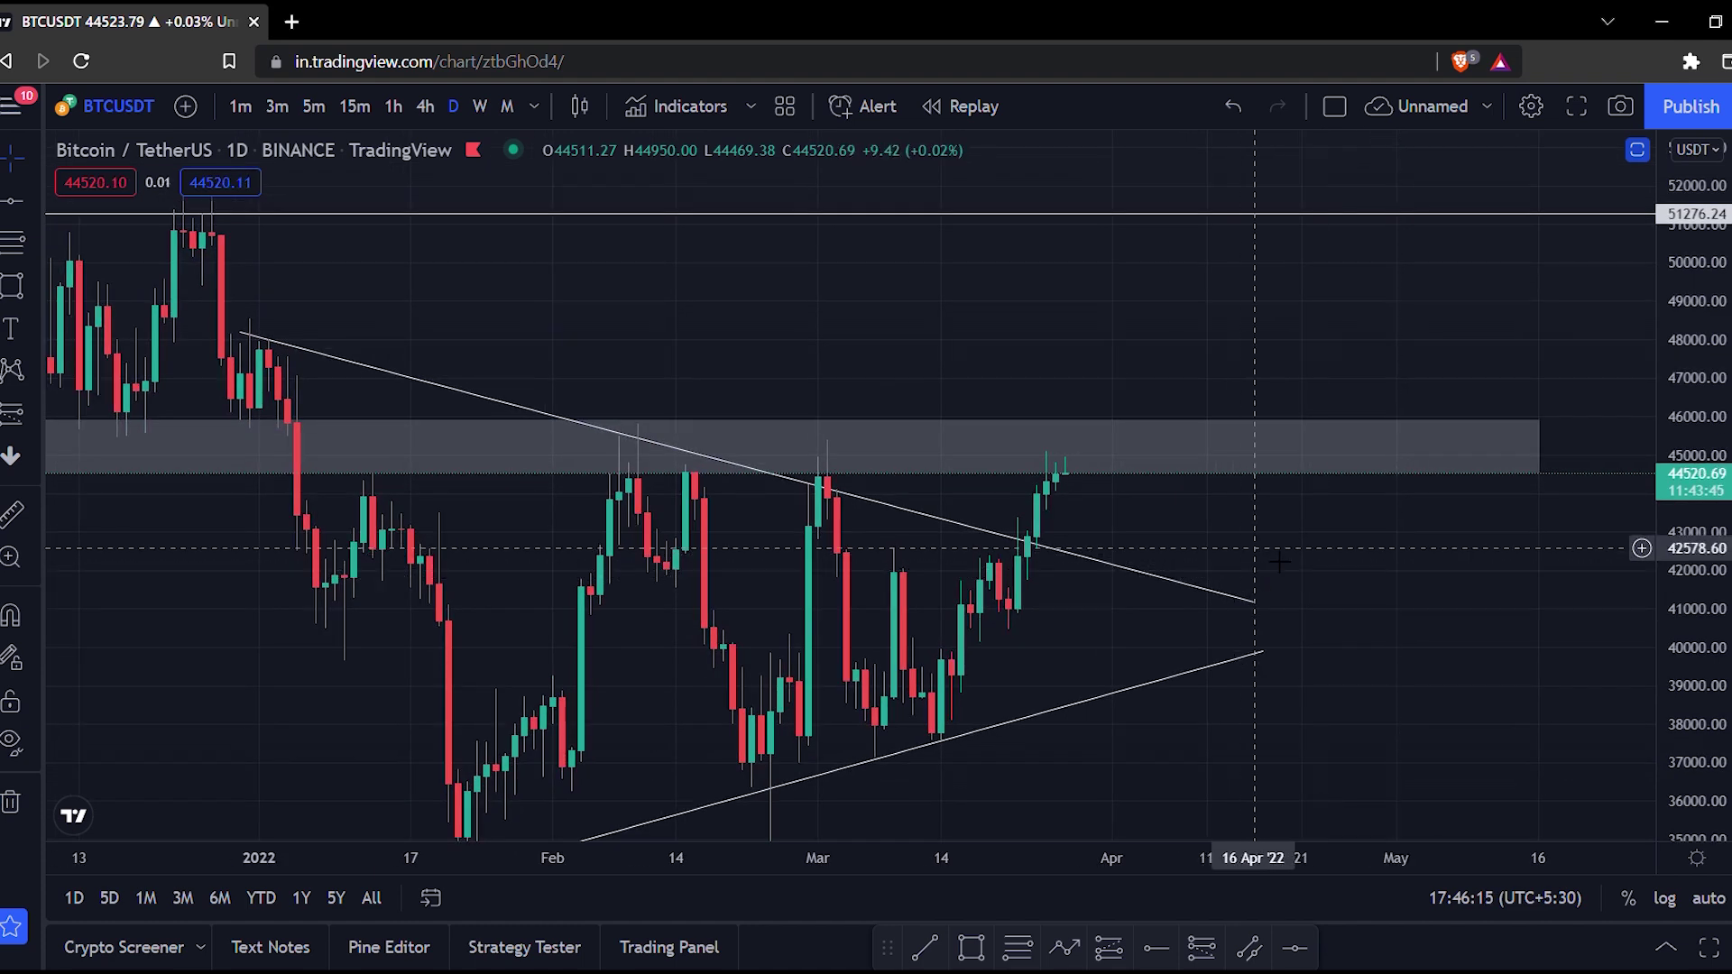
pyautogui.scroll(2, 1033, 514)
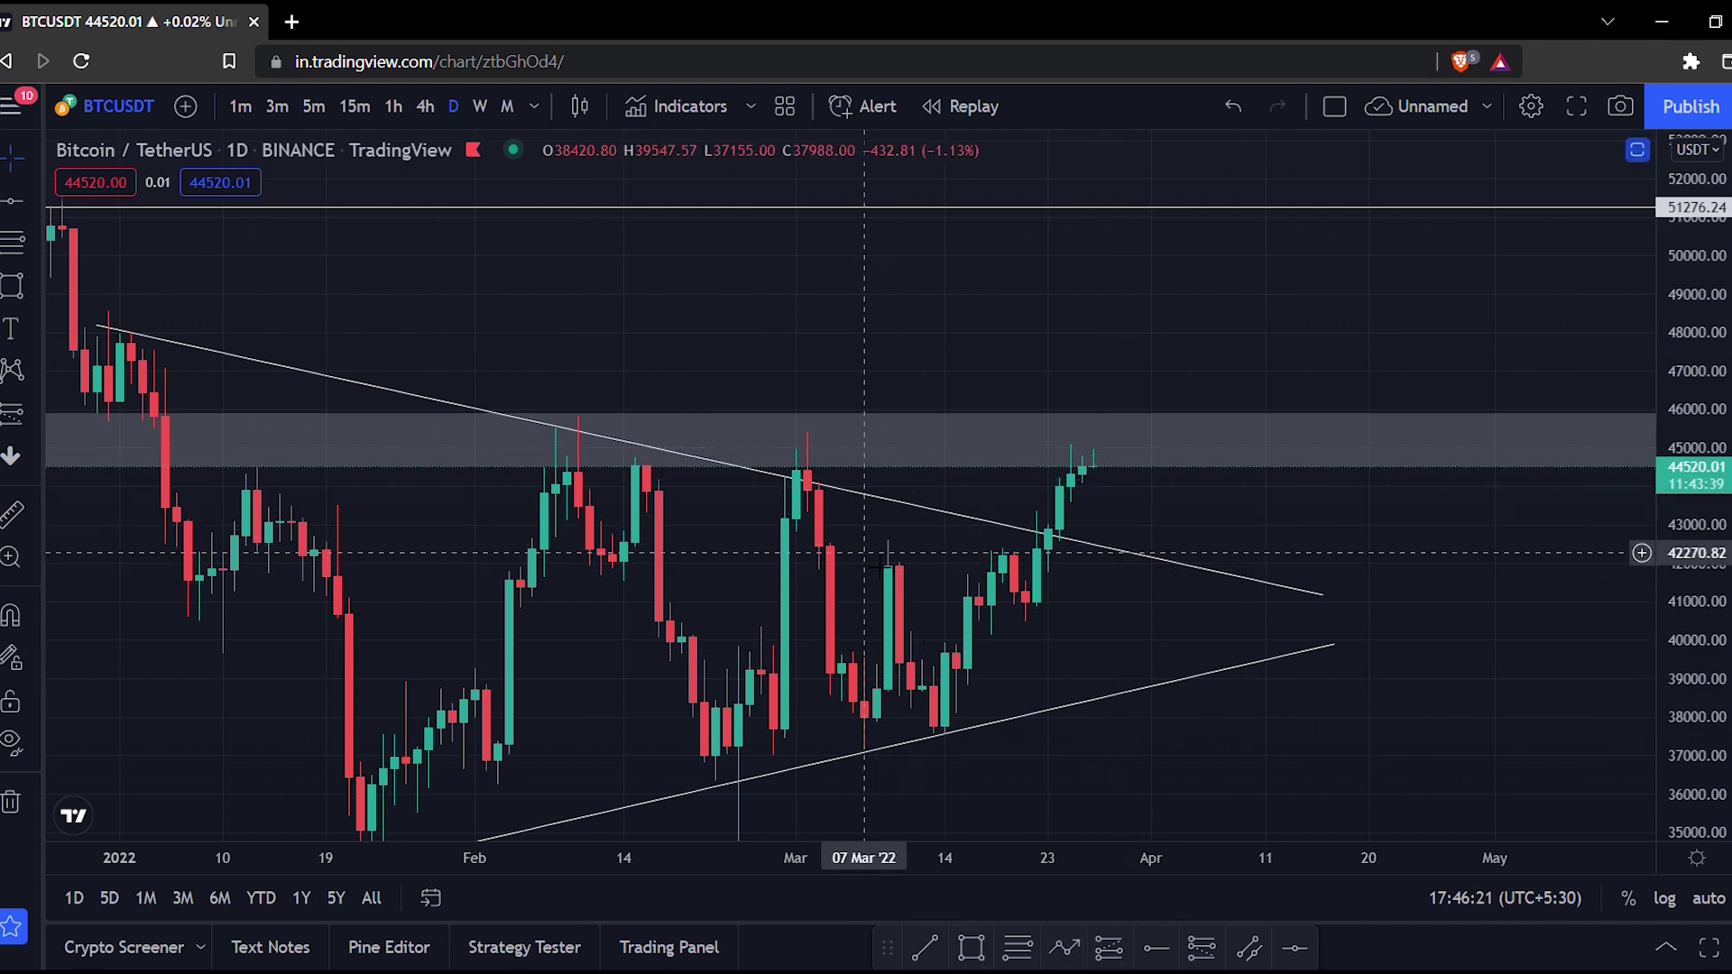
# Draw a thin grey zone at 42,055–42,578 from 06 Mar past the triangle apex
pyautogui.click(971, 947)
pyautogui.moveTo(852, 561)
pyautogui.mouseDown()
pyautogui.moveTo(1439, 561)
pyautogui.moveTo(1438, 541)
pyautogui.mouseUp()
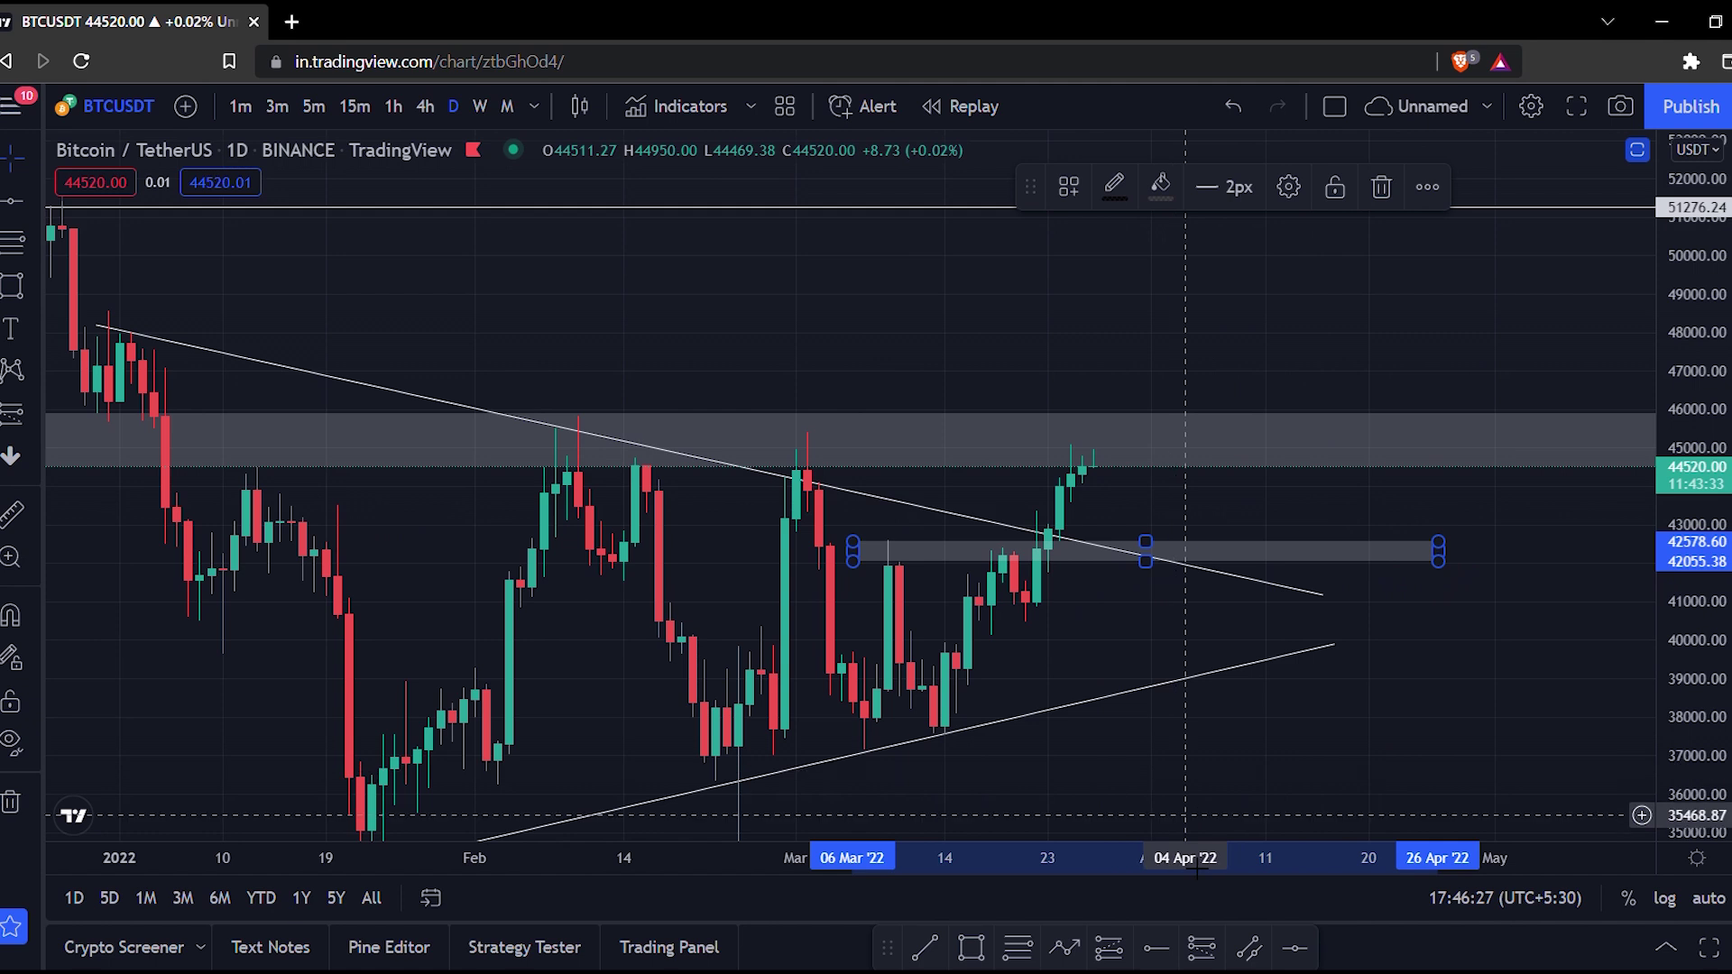
pyautogui.click(1064, 947)
pyautogui.press('Escape')
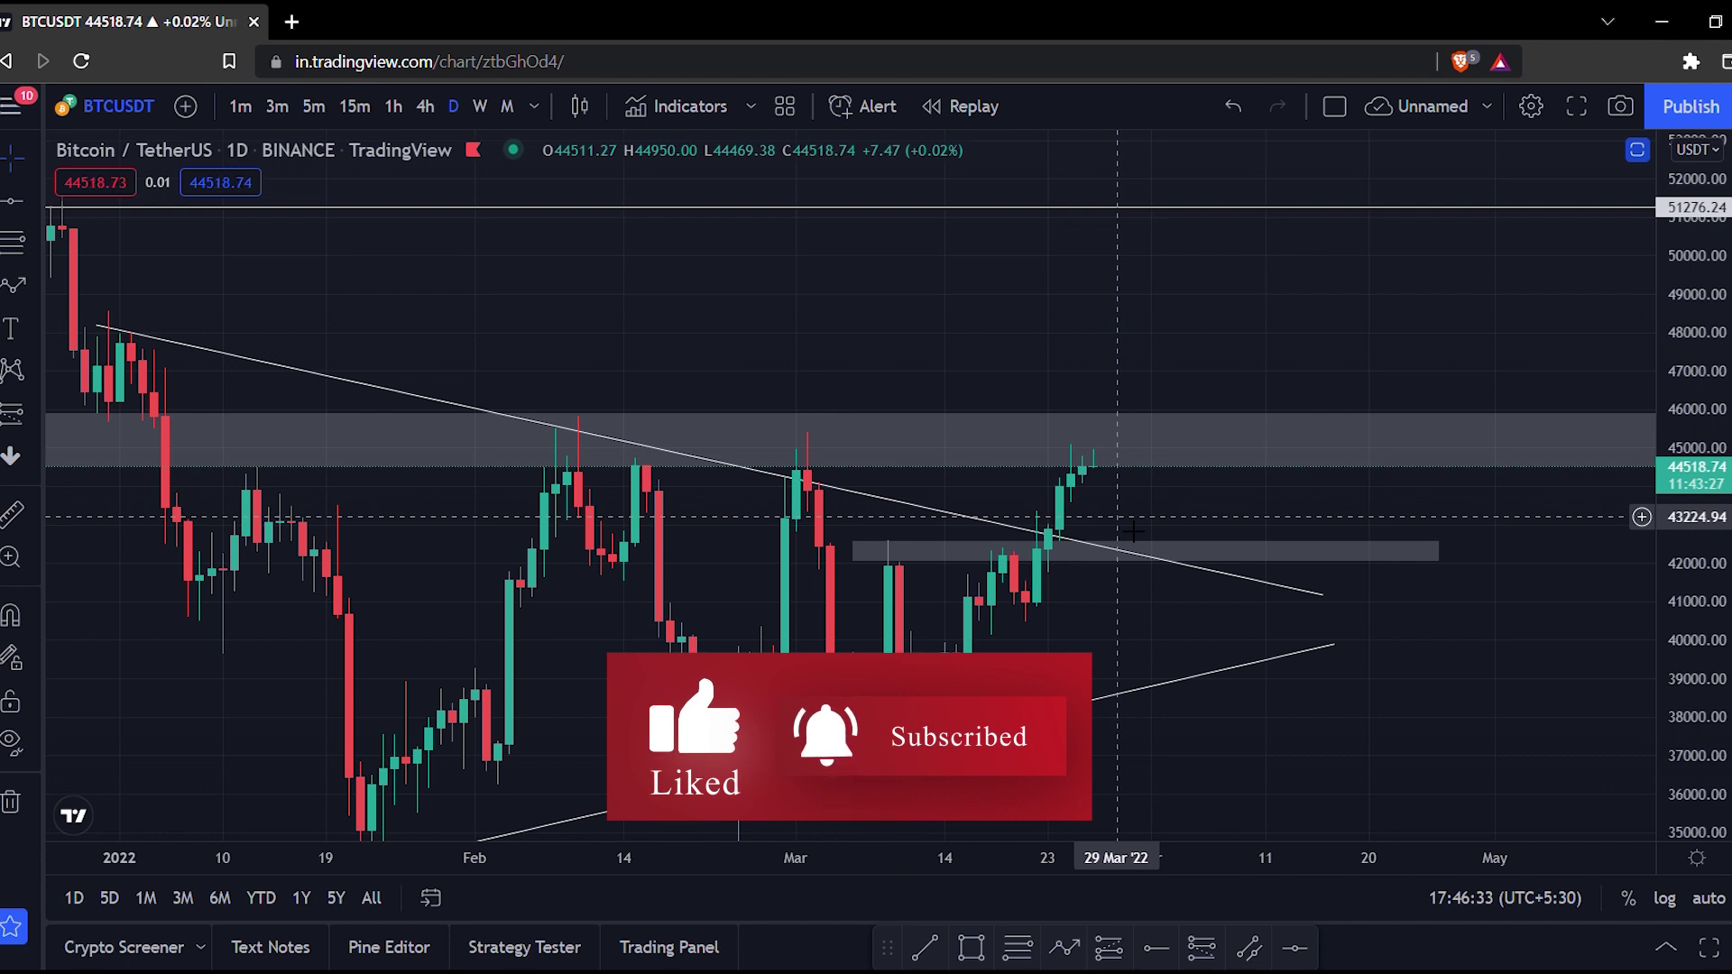
pyautogui.click(1064, 947)
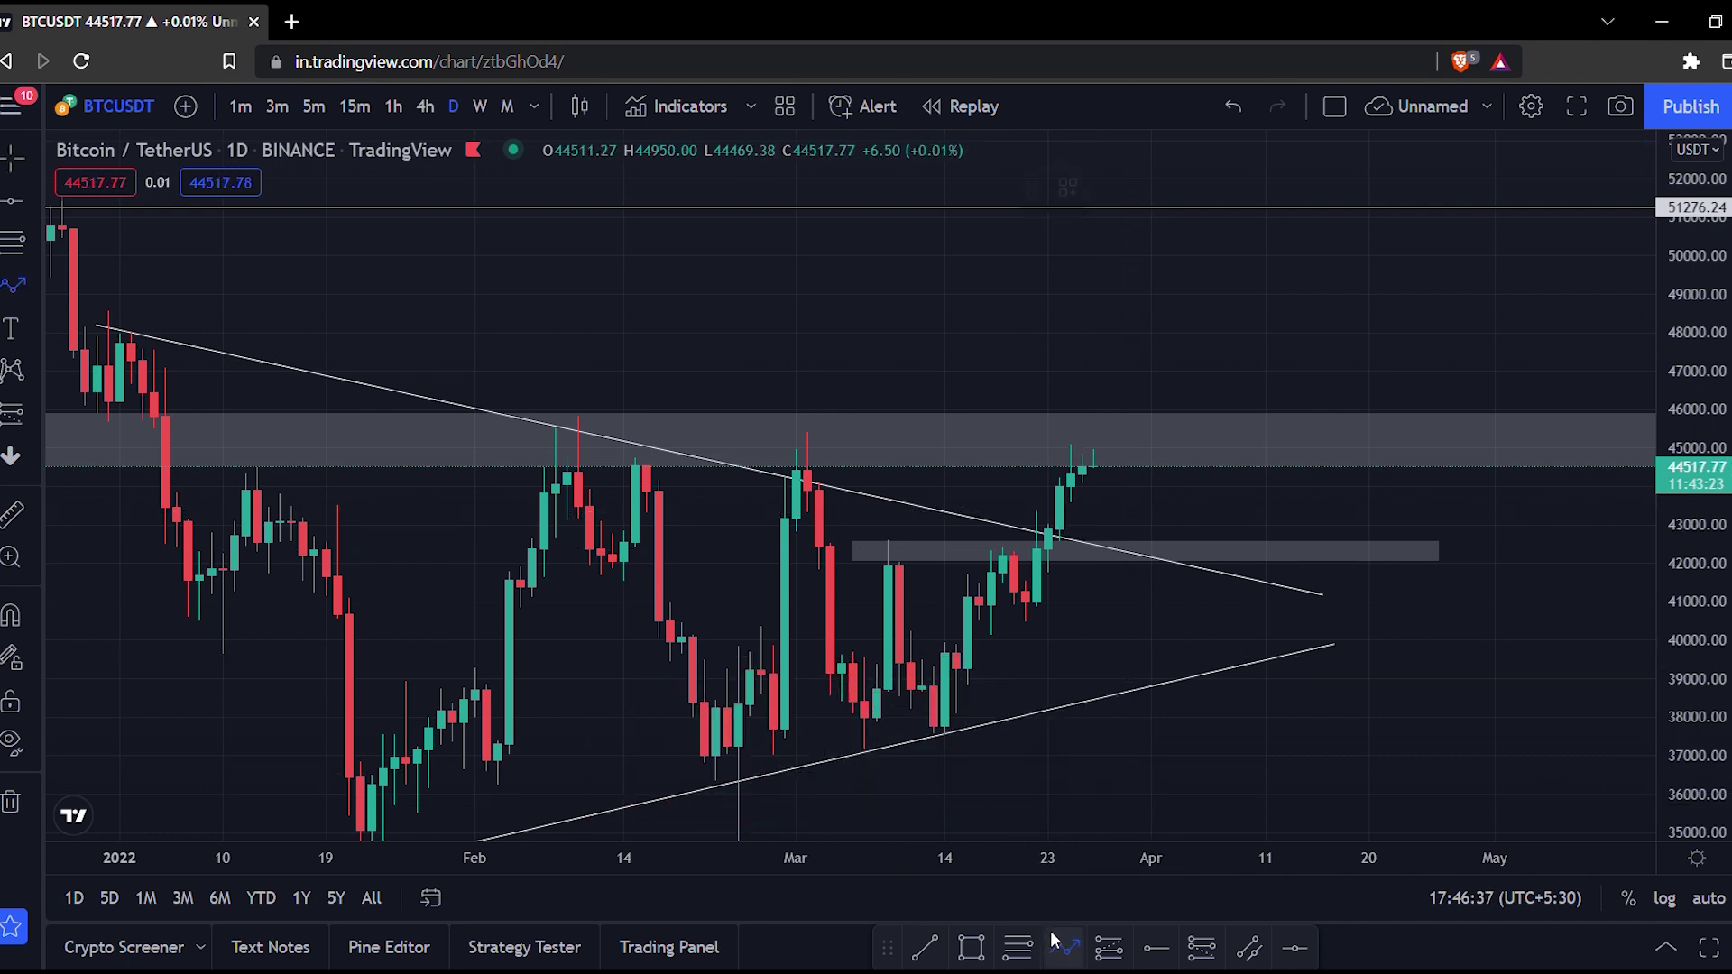
pyautogui.click(1093, 470)
pyautogui.click(1140, 546)
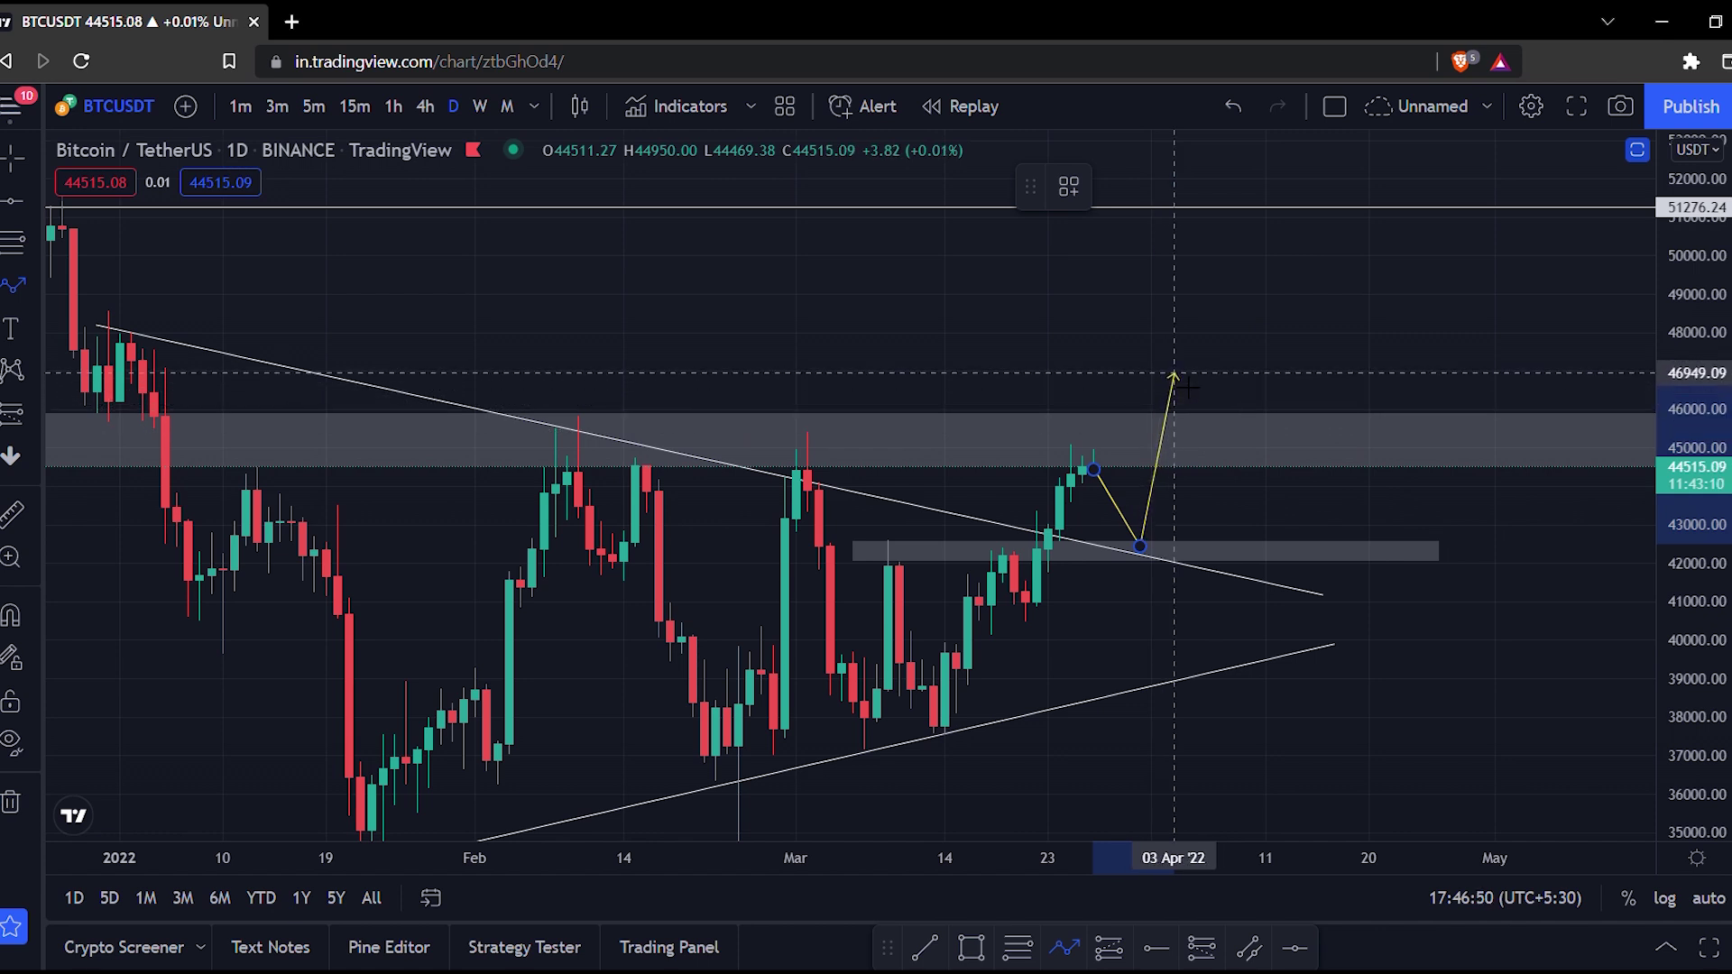
pyautogui.click(1174, 356)
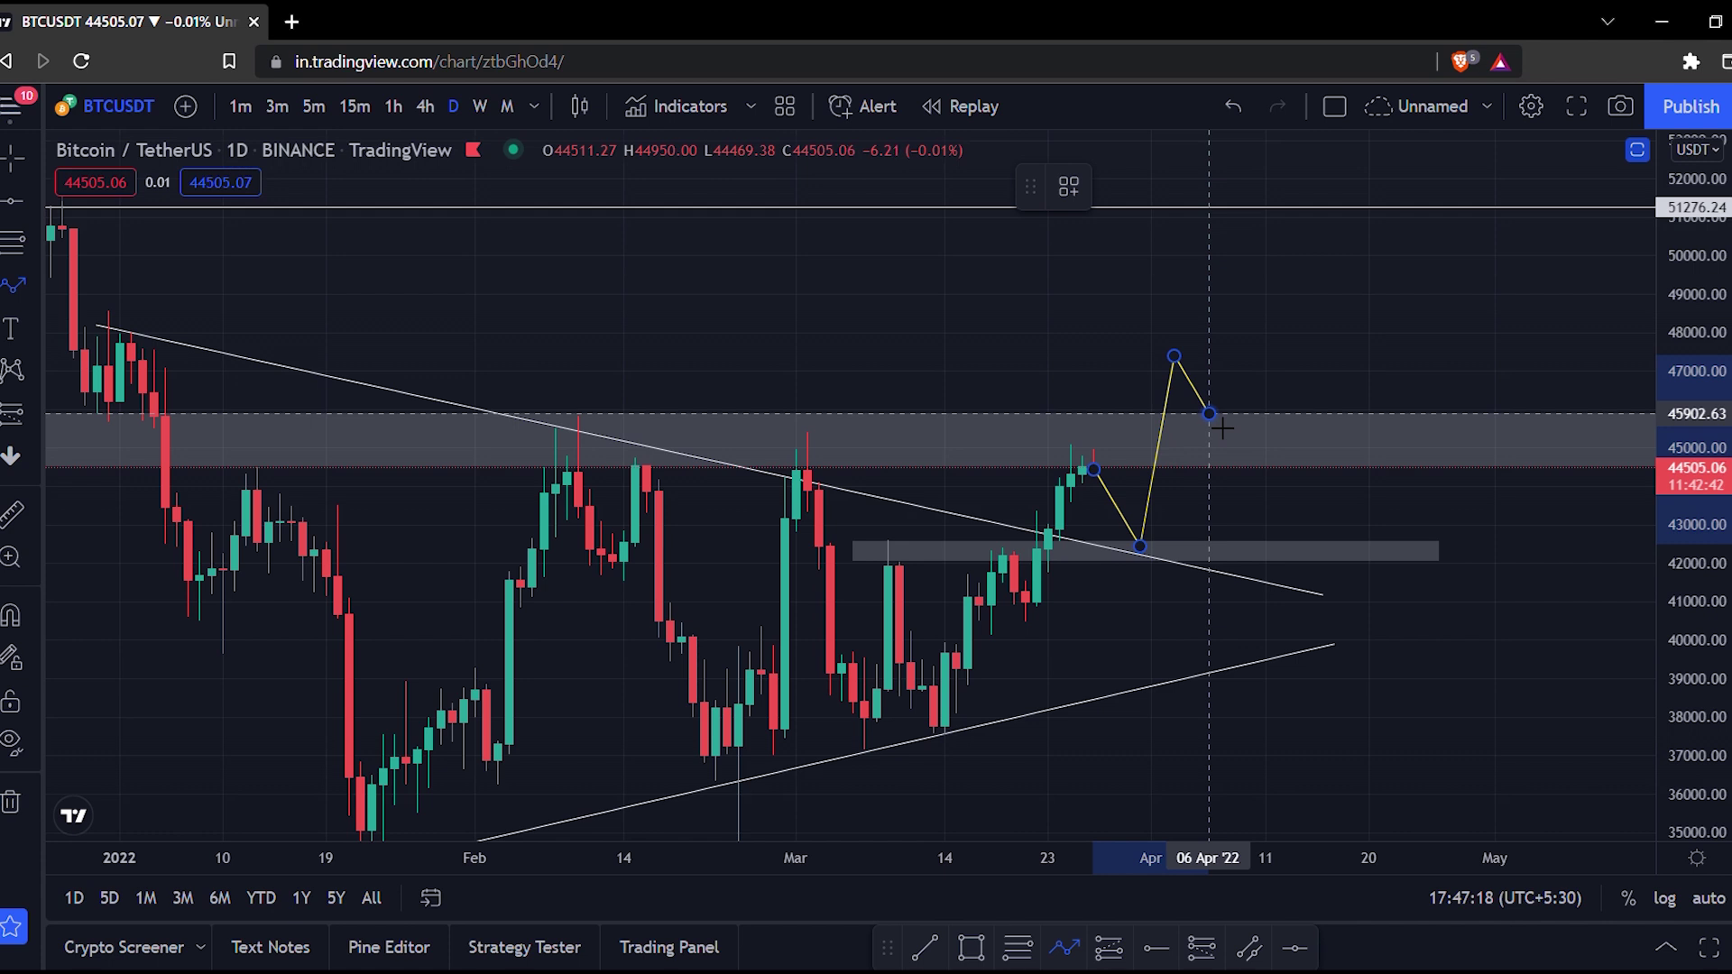
pyautogui.doubleClick(1222, 429)
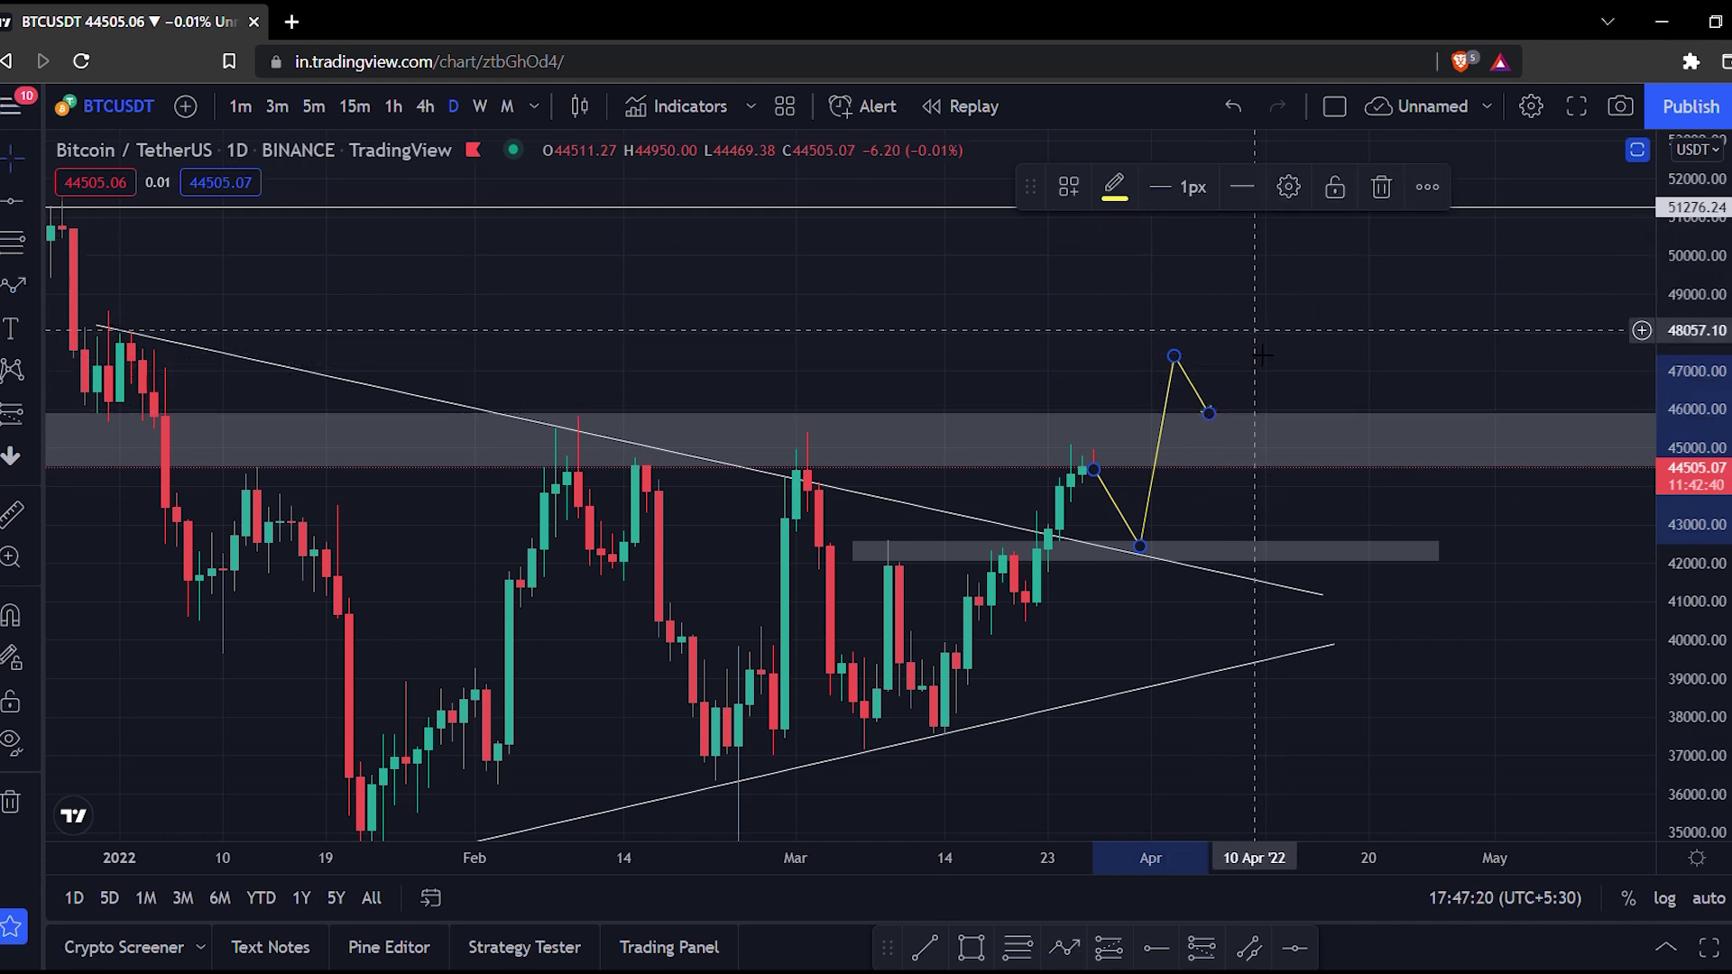
pyautogui.click(1382, 187)
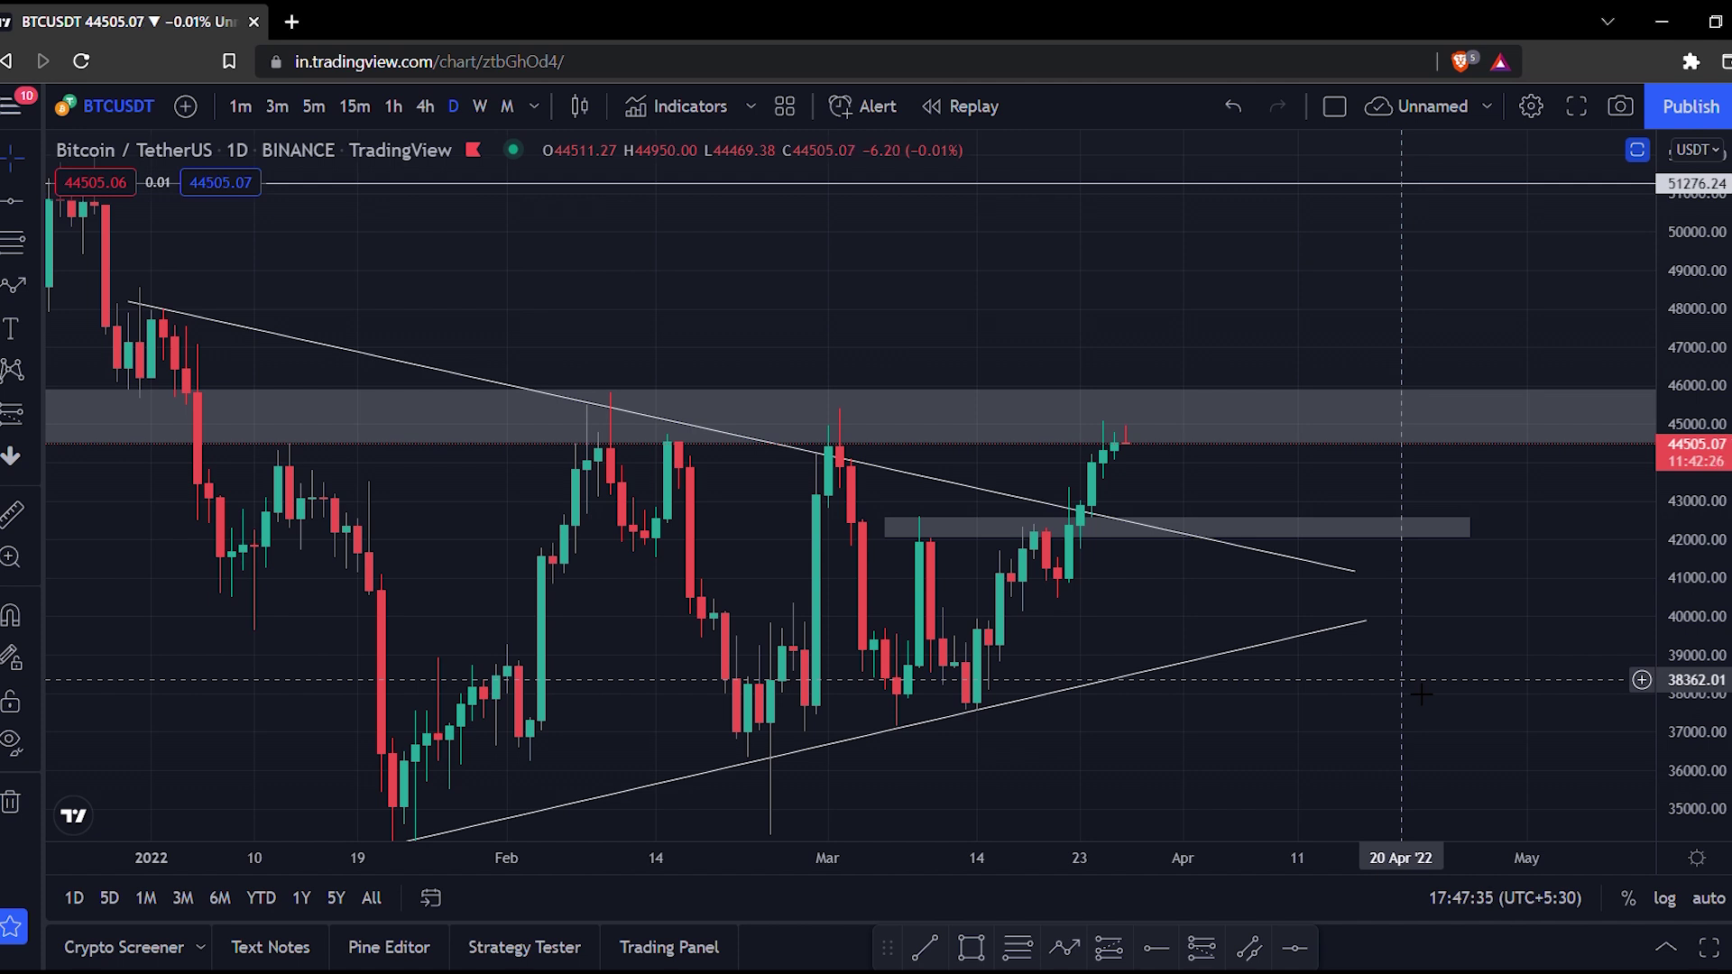
# Switch to 4h candles and draw a rising parallel channel from the 14 Mar low along the rally highs
pyautogui.click(425, 105)
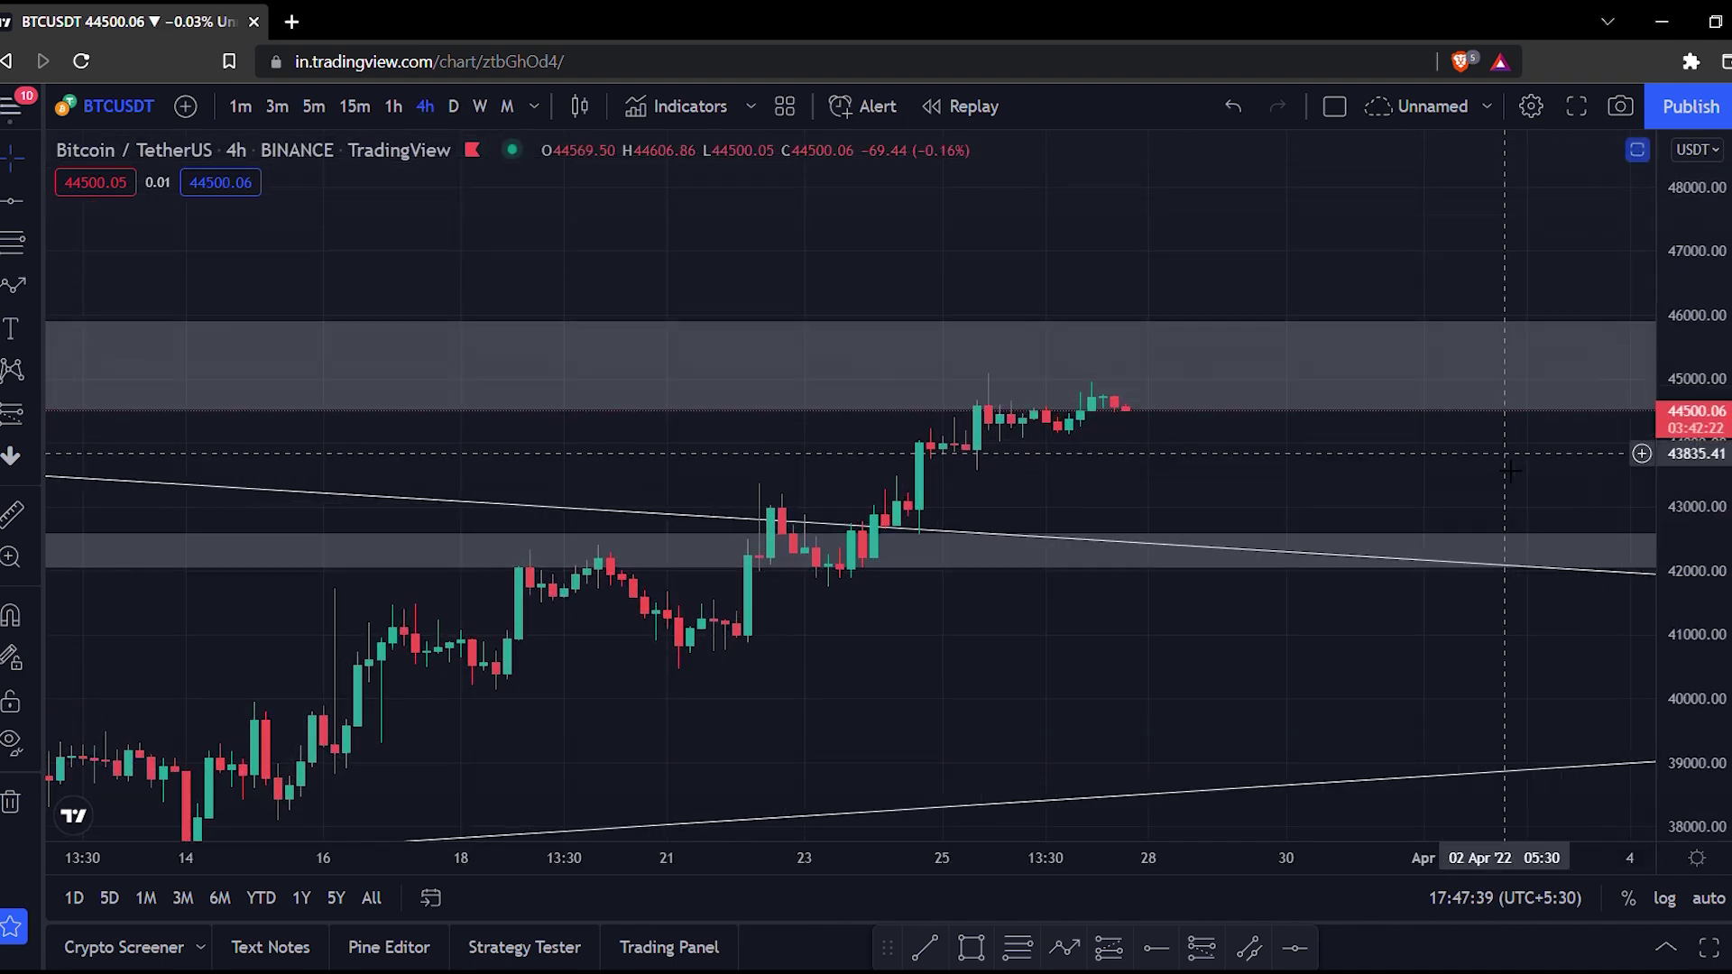
pyautogui.scroll(-5, 1505, 452)
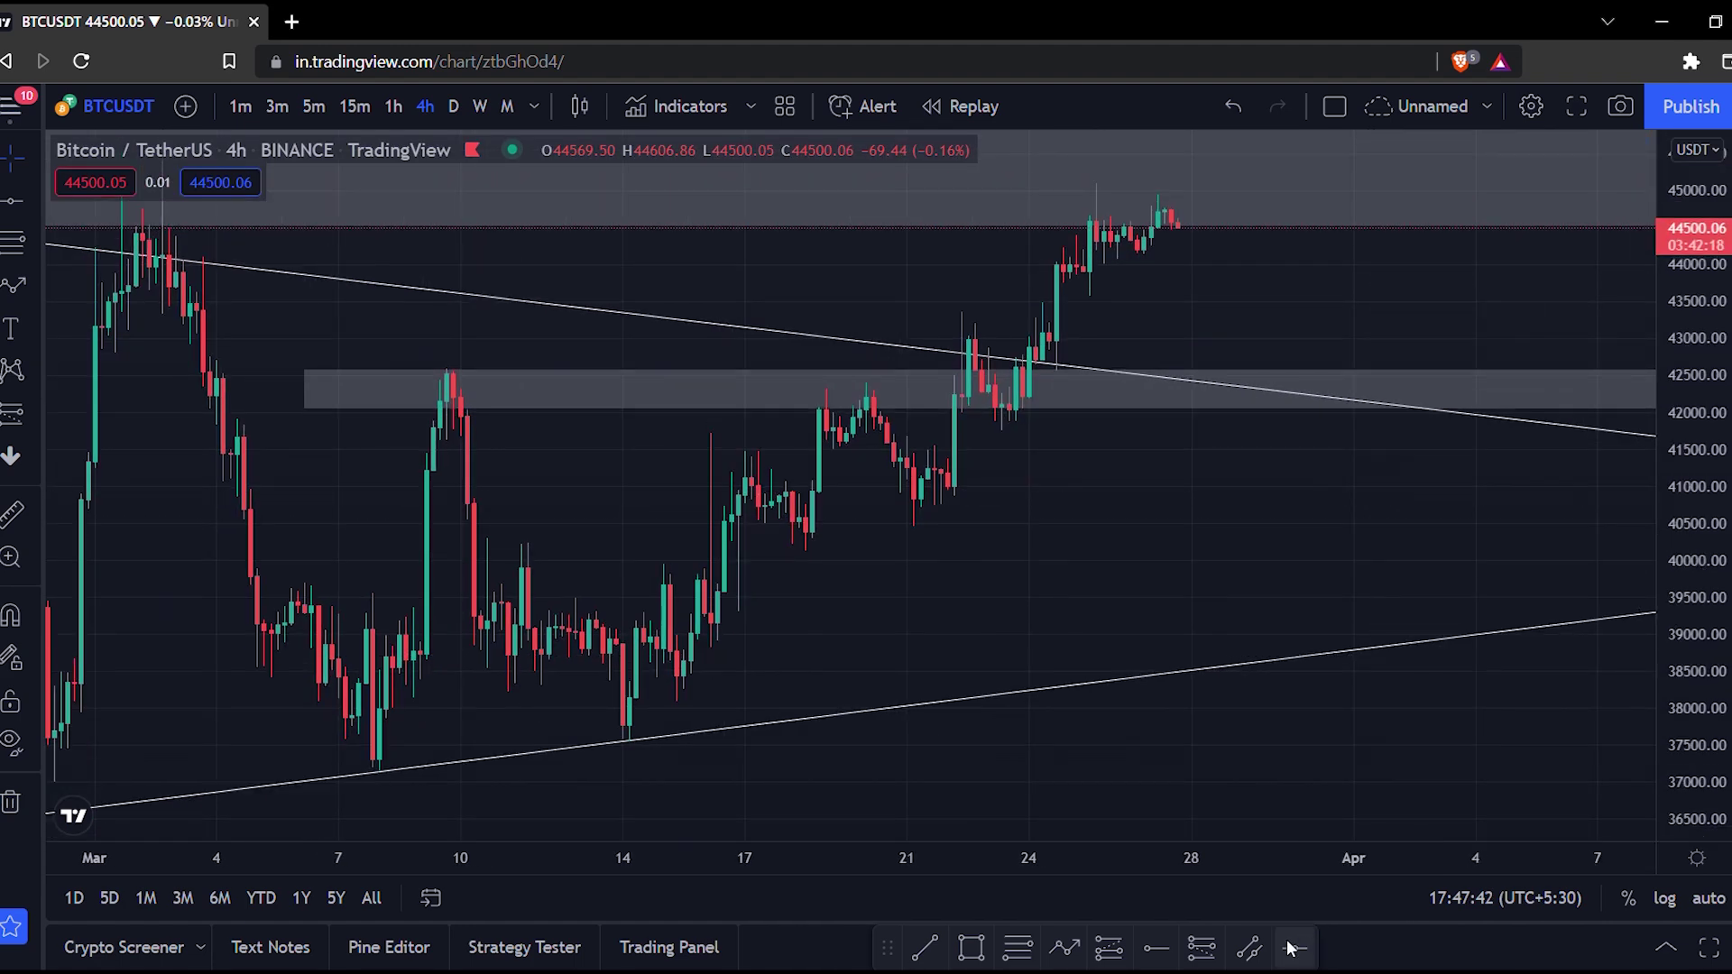
pyautogui.click(1248, 949)
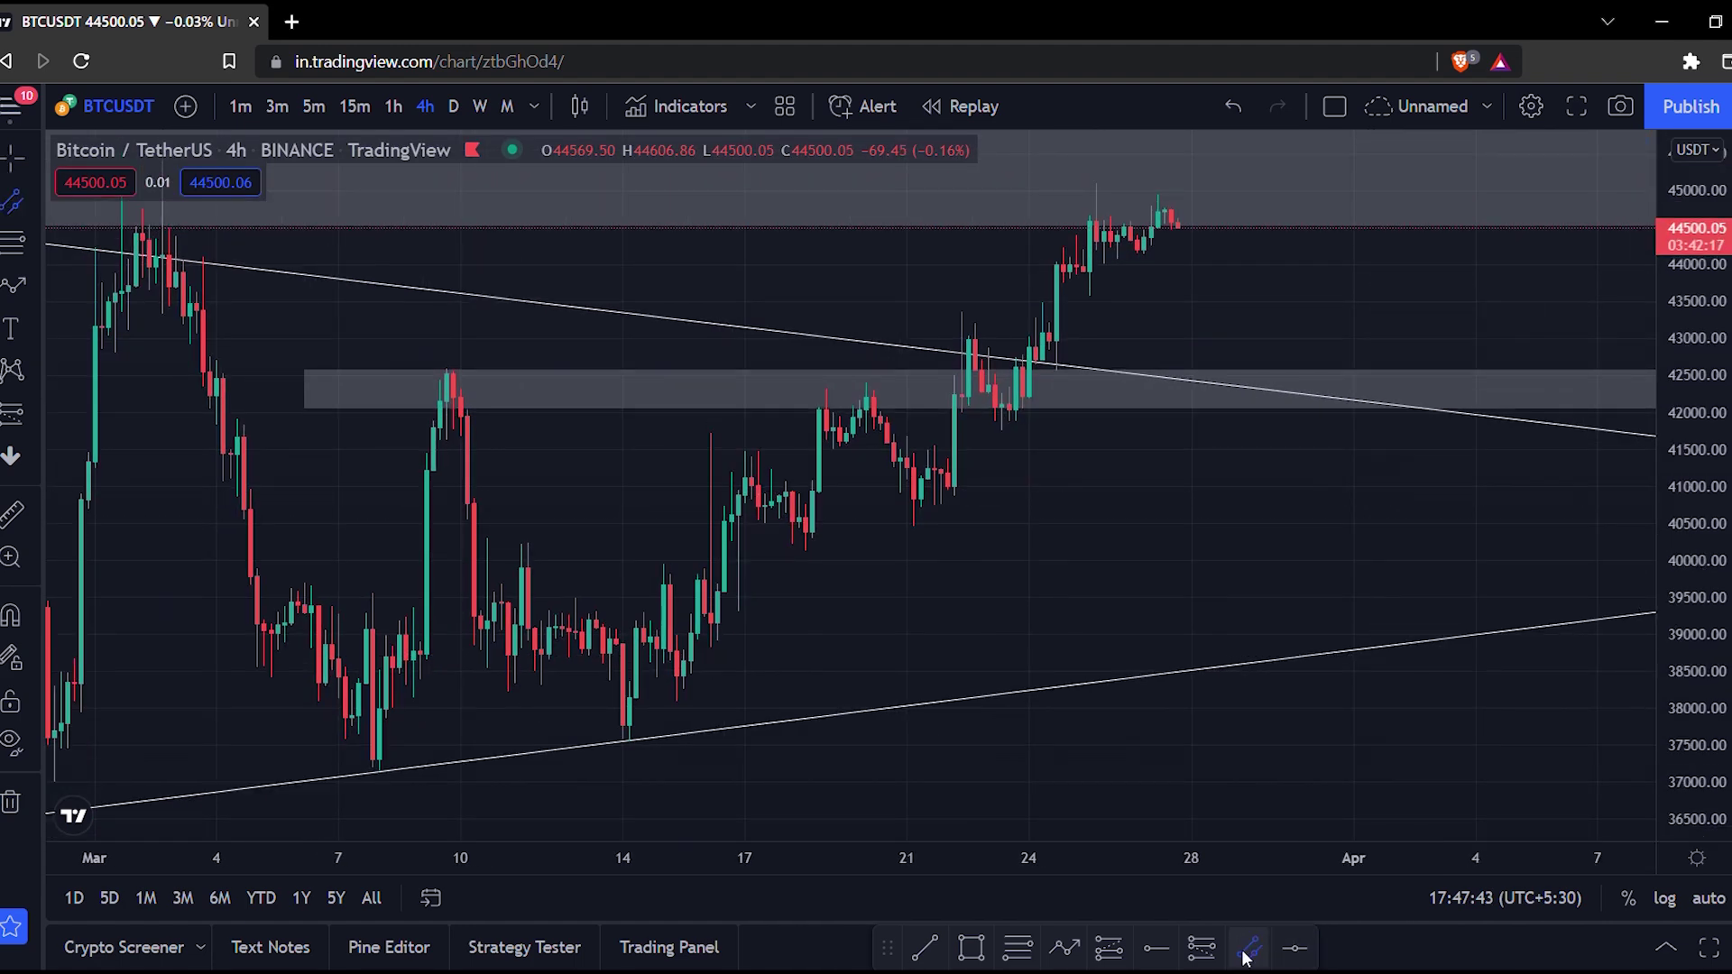
pyautogui.moveTo(629, 741)
pyautogui.mouseDown()
pyautogui.moveTo(793, 638)
pyautogui.moveTo(1388, 167)
pyautogui.mouseUp()
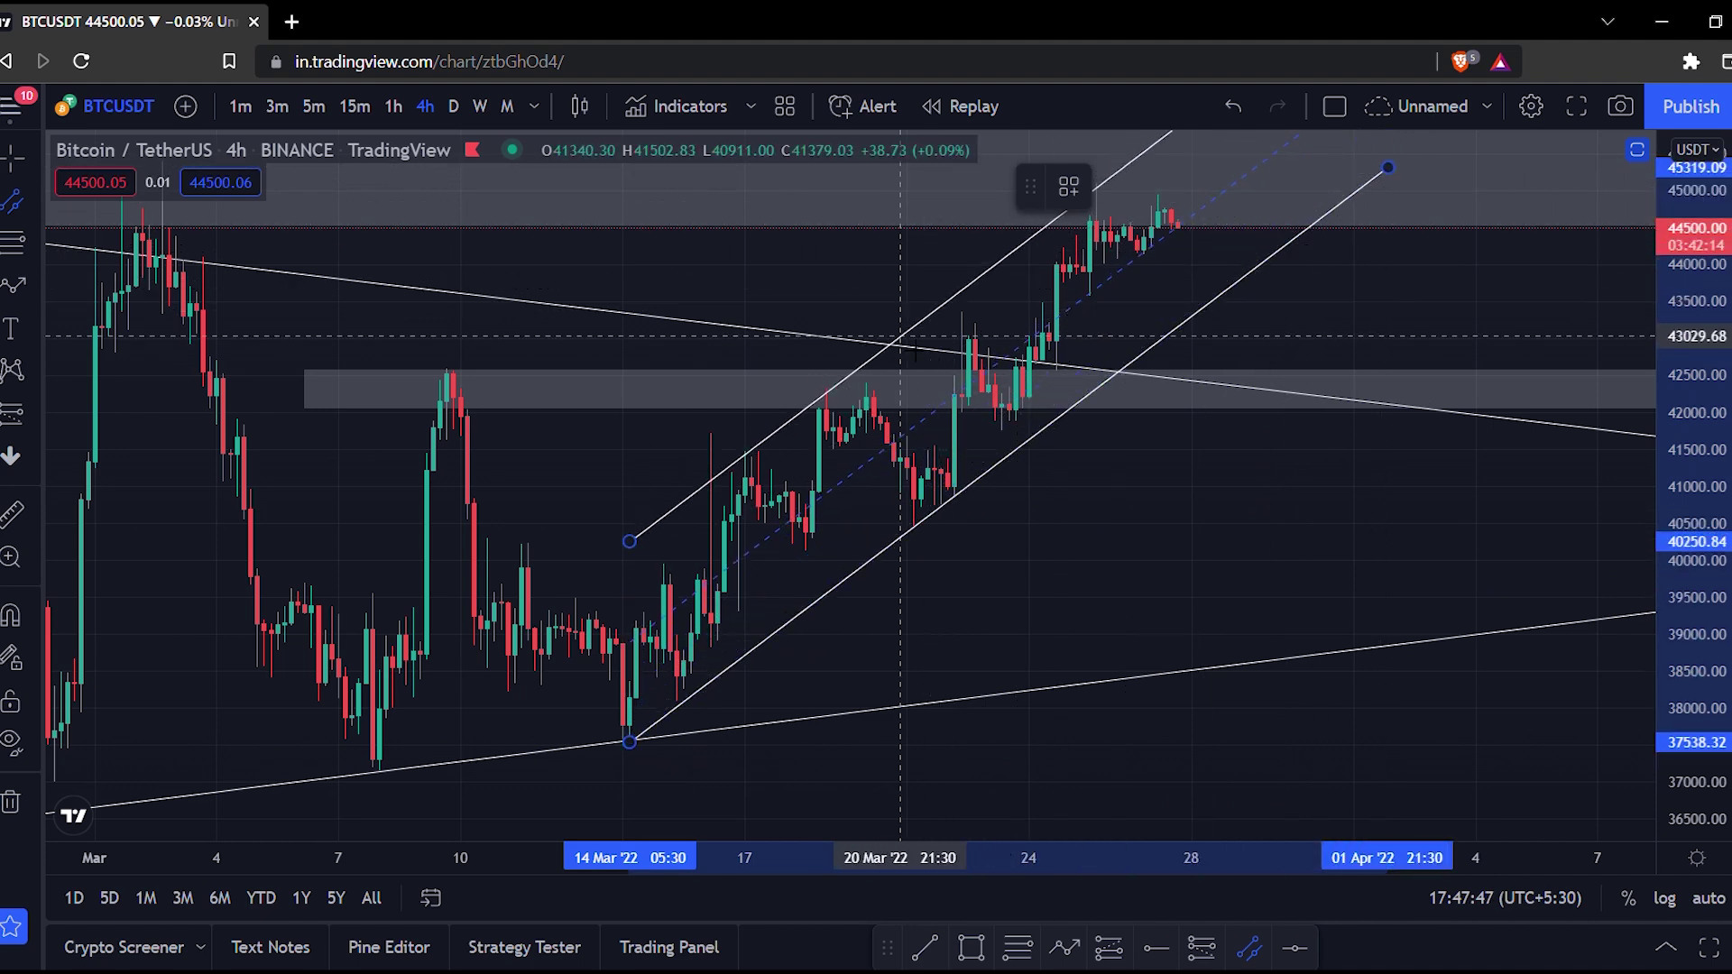
pyautogui.click(900, 337)
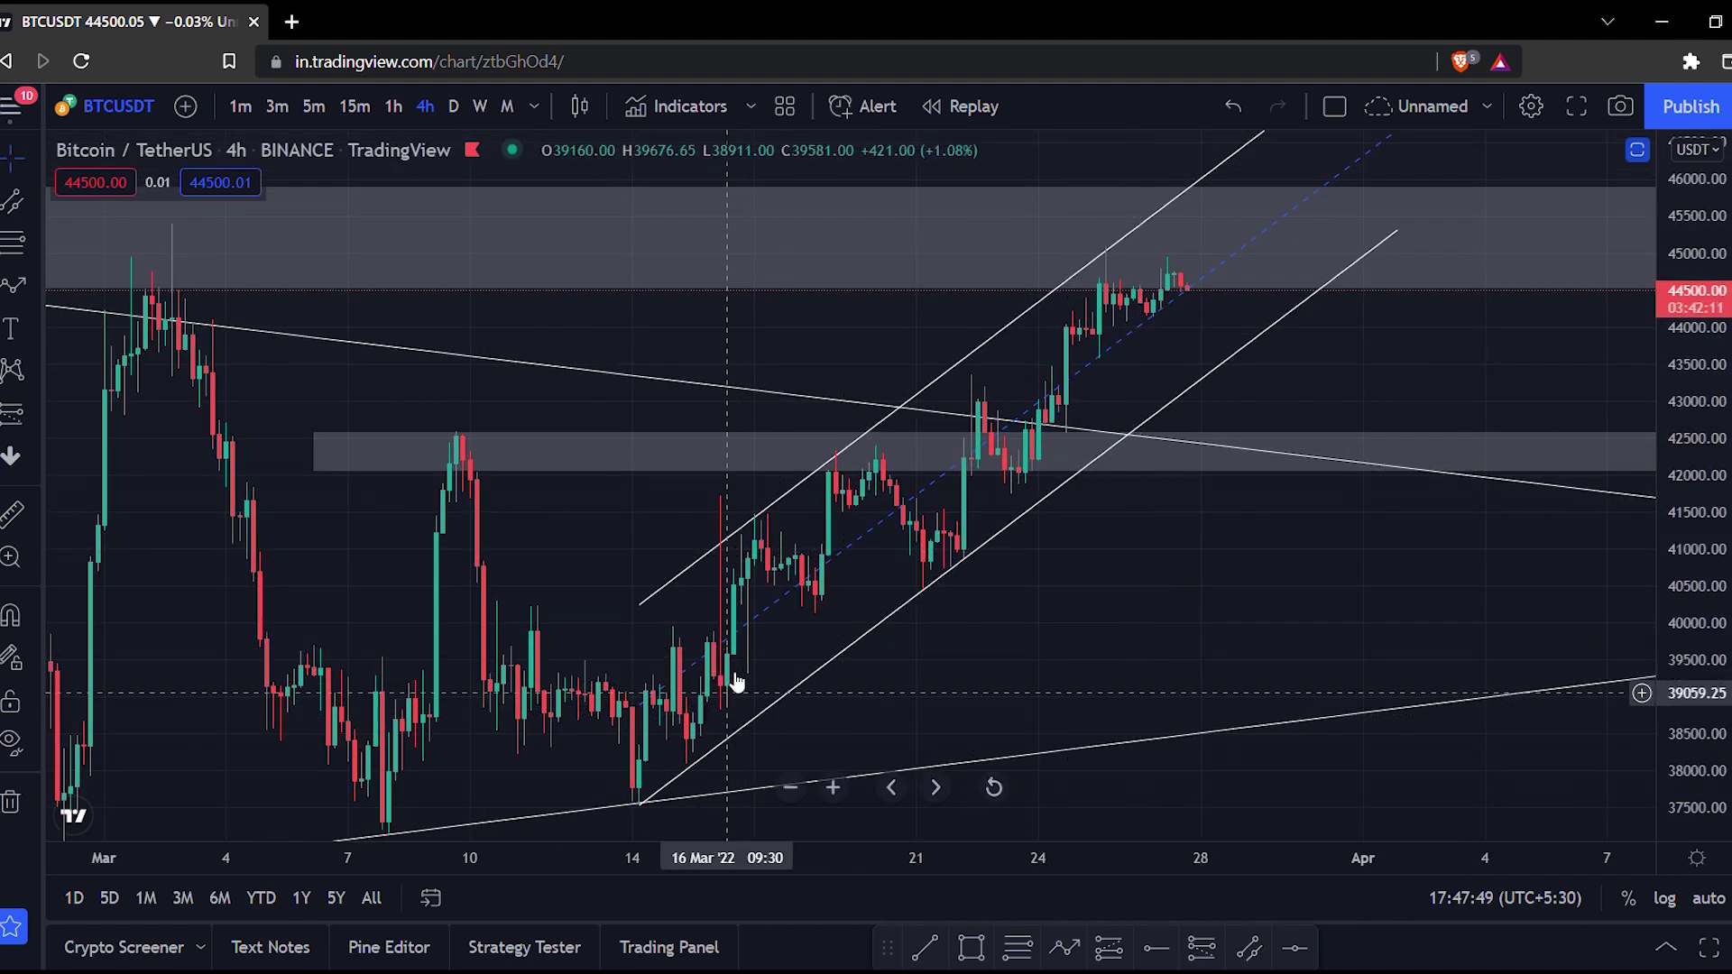
pyautogui.click(889, 475)
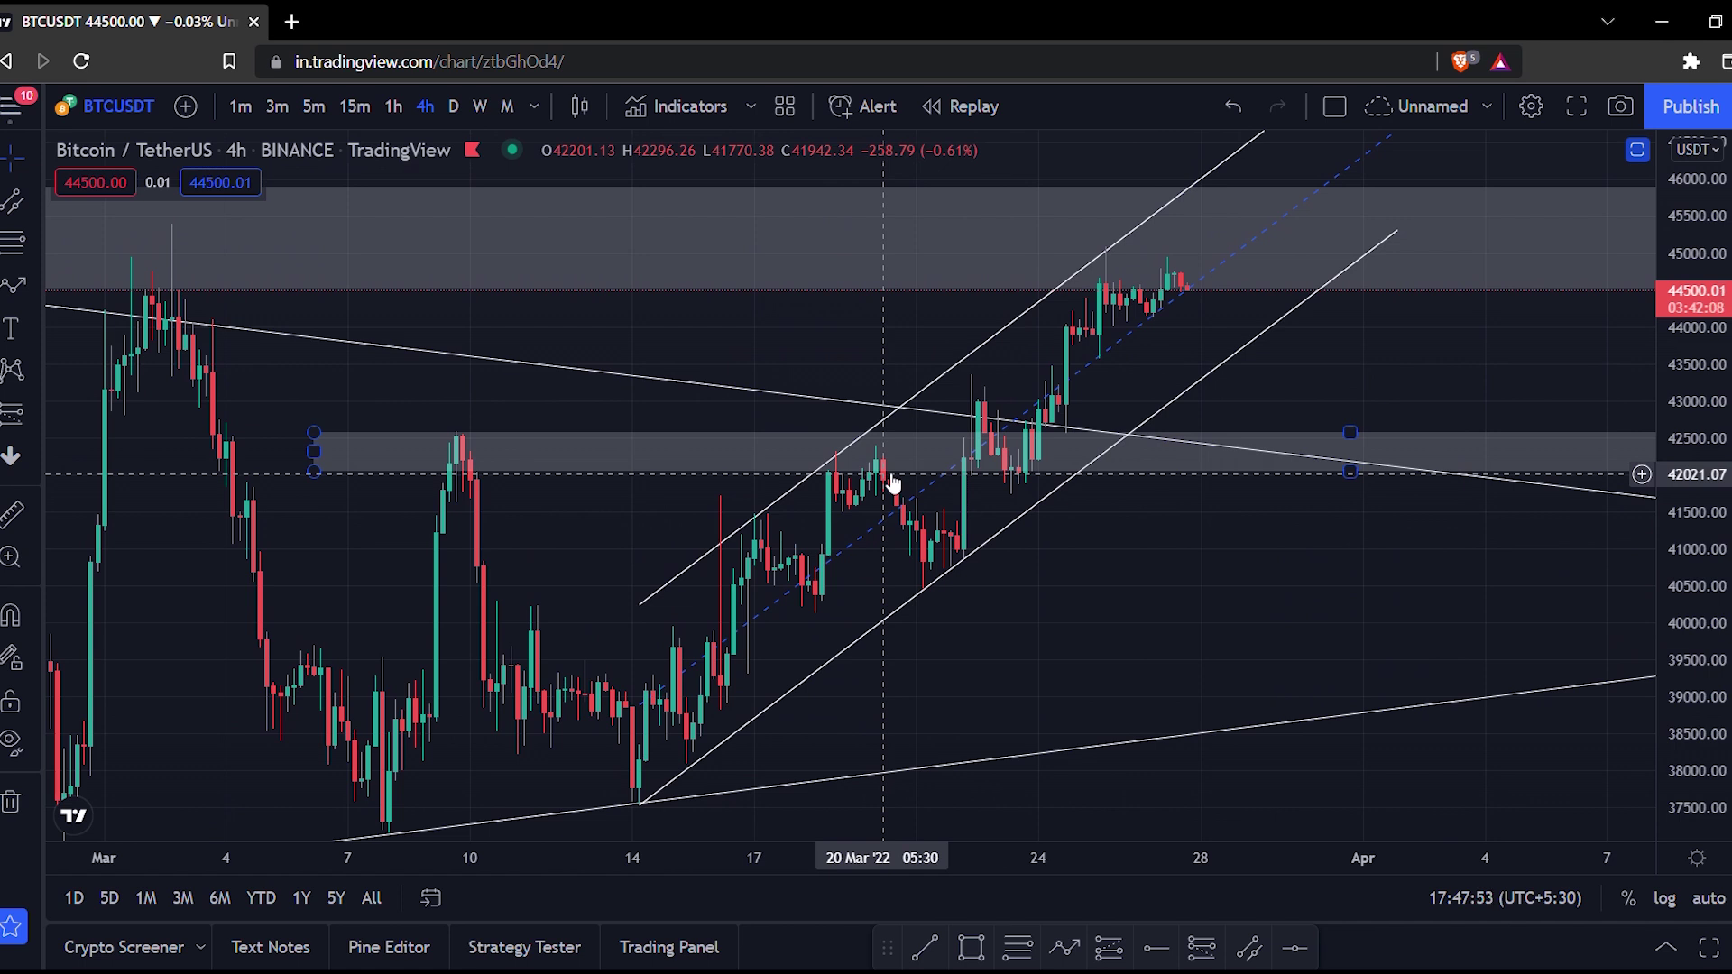
# Draw thin grey zones near 40,400 and at 41,957–42,213 inside the channel
pyautogui.click(861, 733)
pyautogui.click(971, 947)
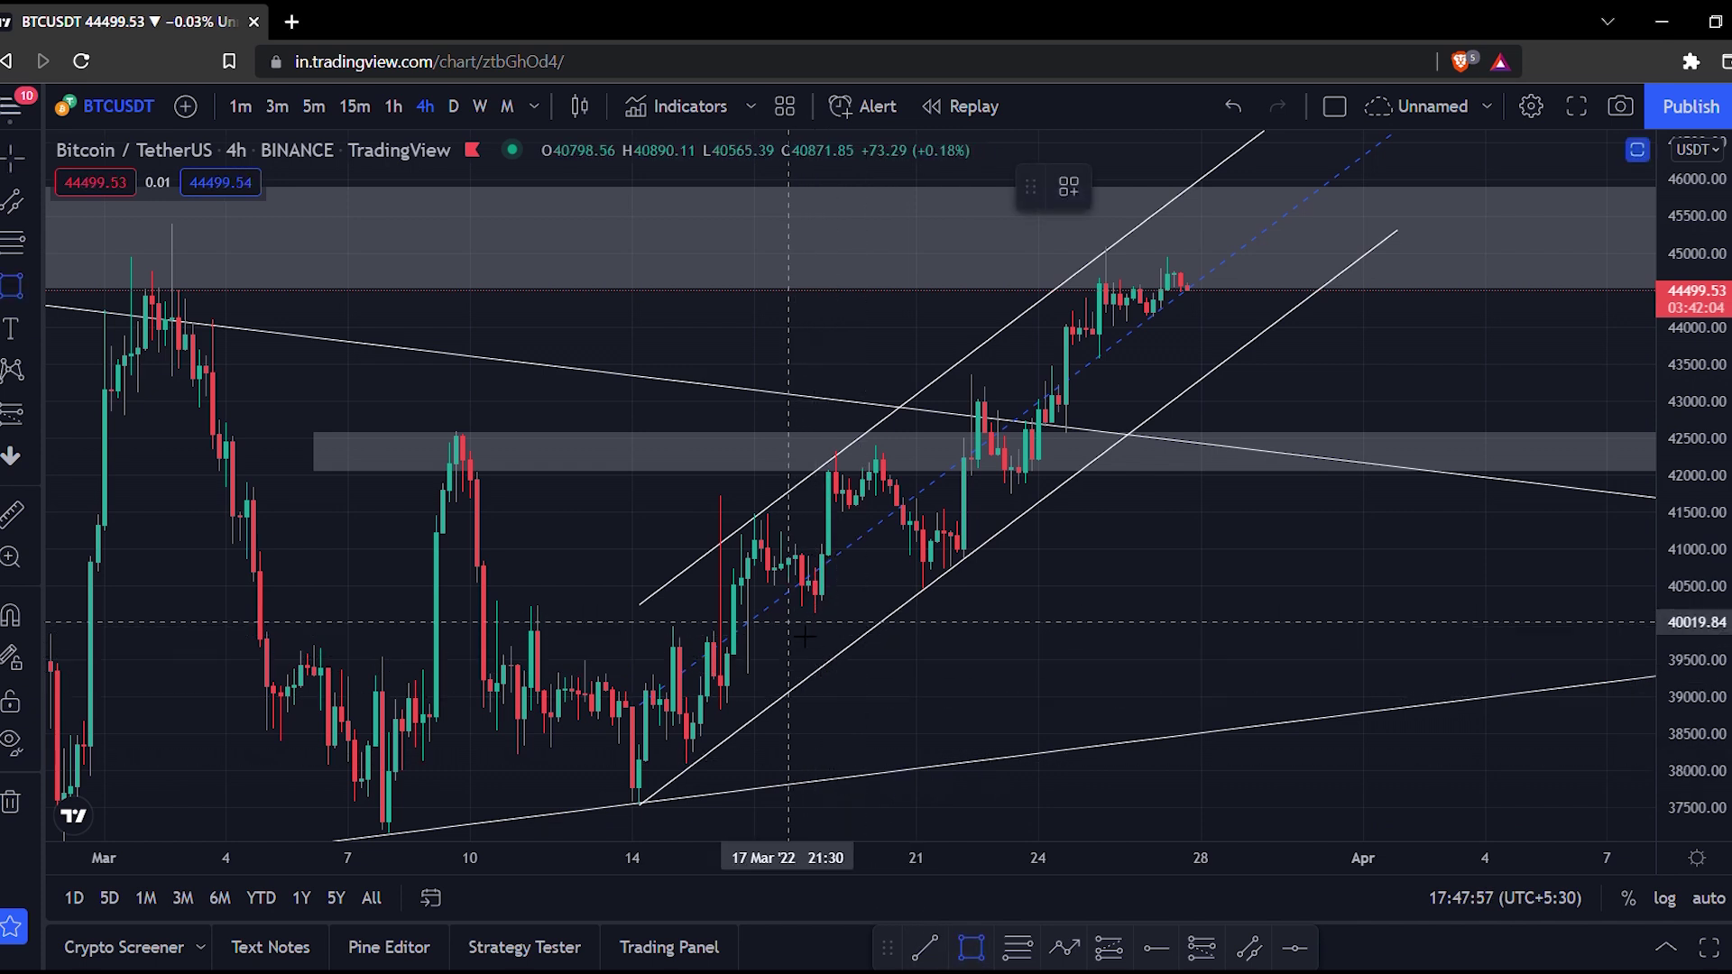
pyautogui.moveTo(780, 603); pyautogui.dragTo(1336, 583)
pyautogui.click(822, 442)
pyautogui.click(971, 947)
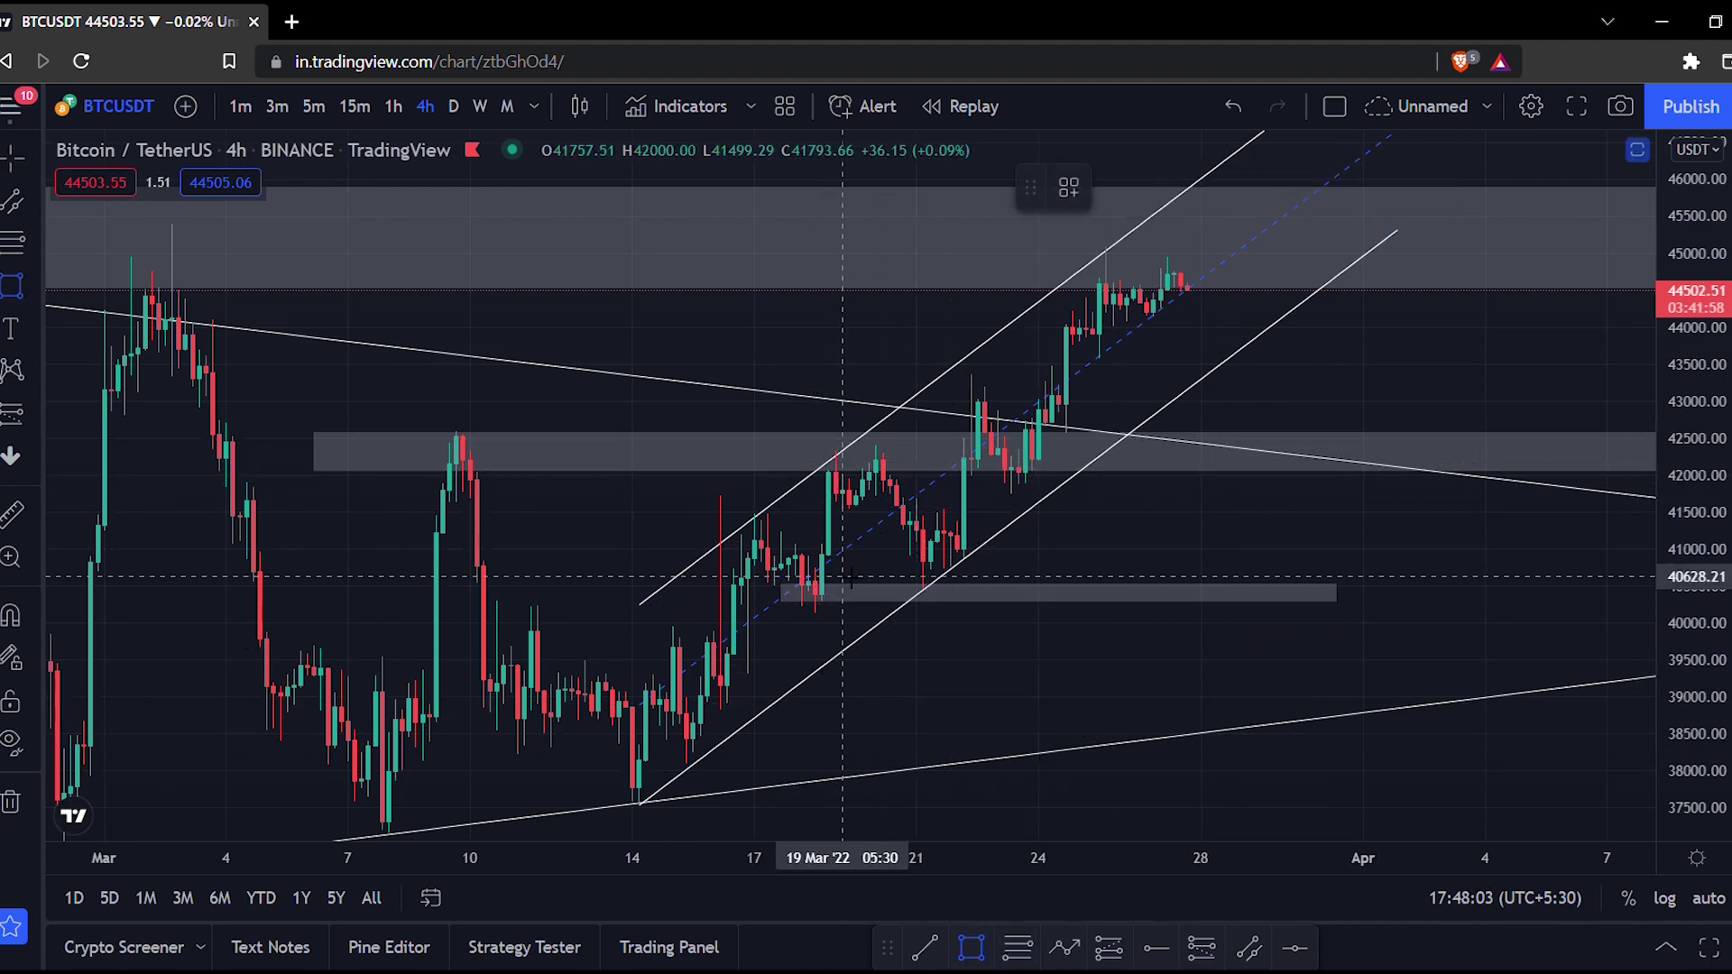
pyautogui.moveTo(795, 478)
pyautogui.mouseDown()
pyautogui.moveTo(1229, 471)
pyautogui.moveTo(1181, 460)
pyautogui.mouseUp()
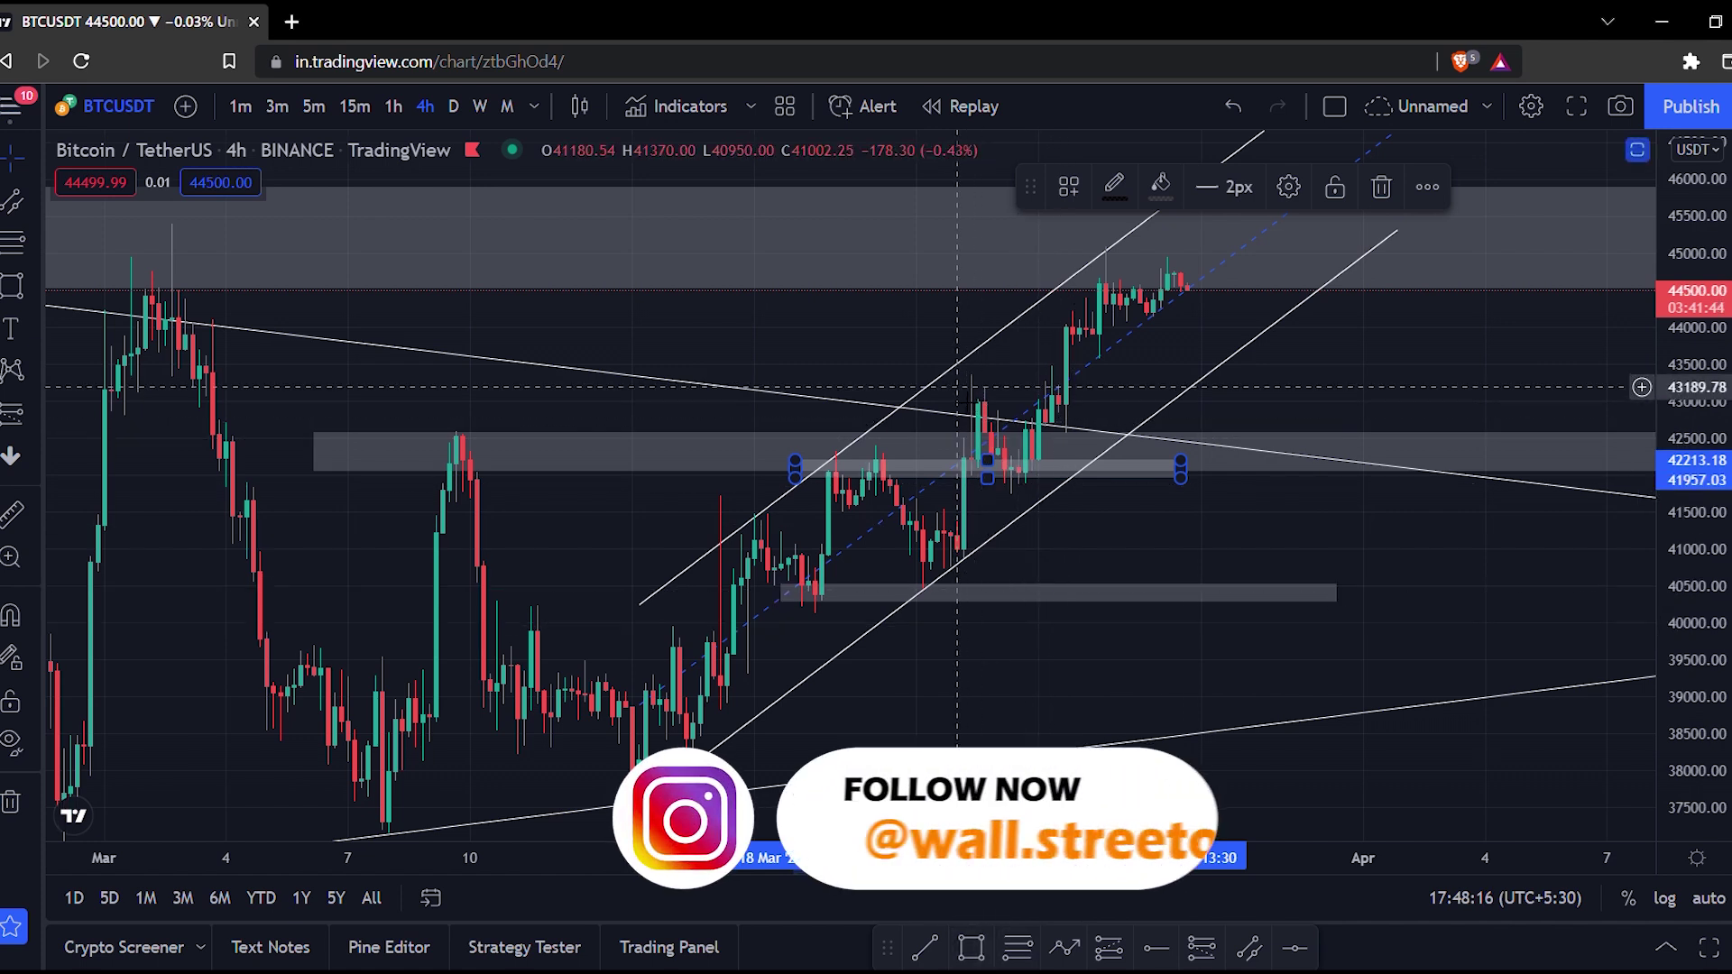
pyautogui.click(1173, 541)
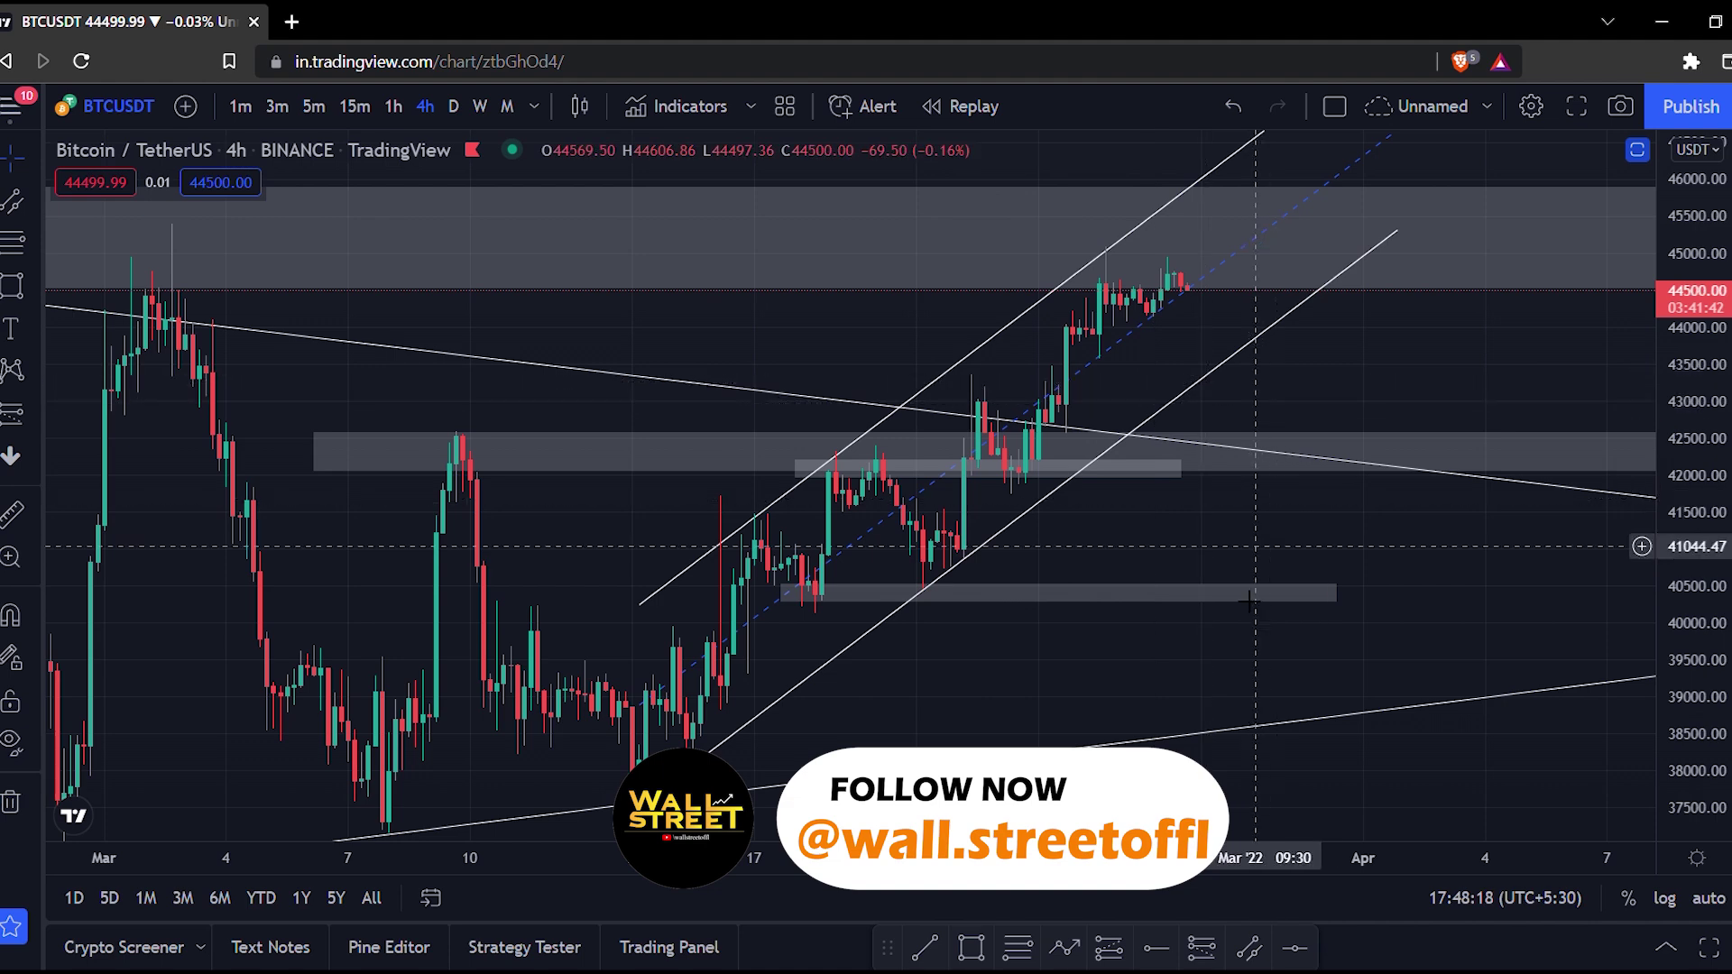
# Add a thin grey zone at 42,998–43,238 and stretch the price scale vertically
pyautogui.moveTo(1250, 602); pyautogui.dragTo(1232, 670)
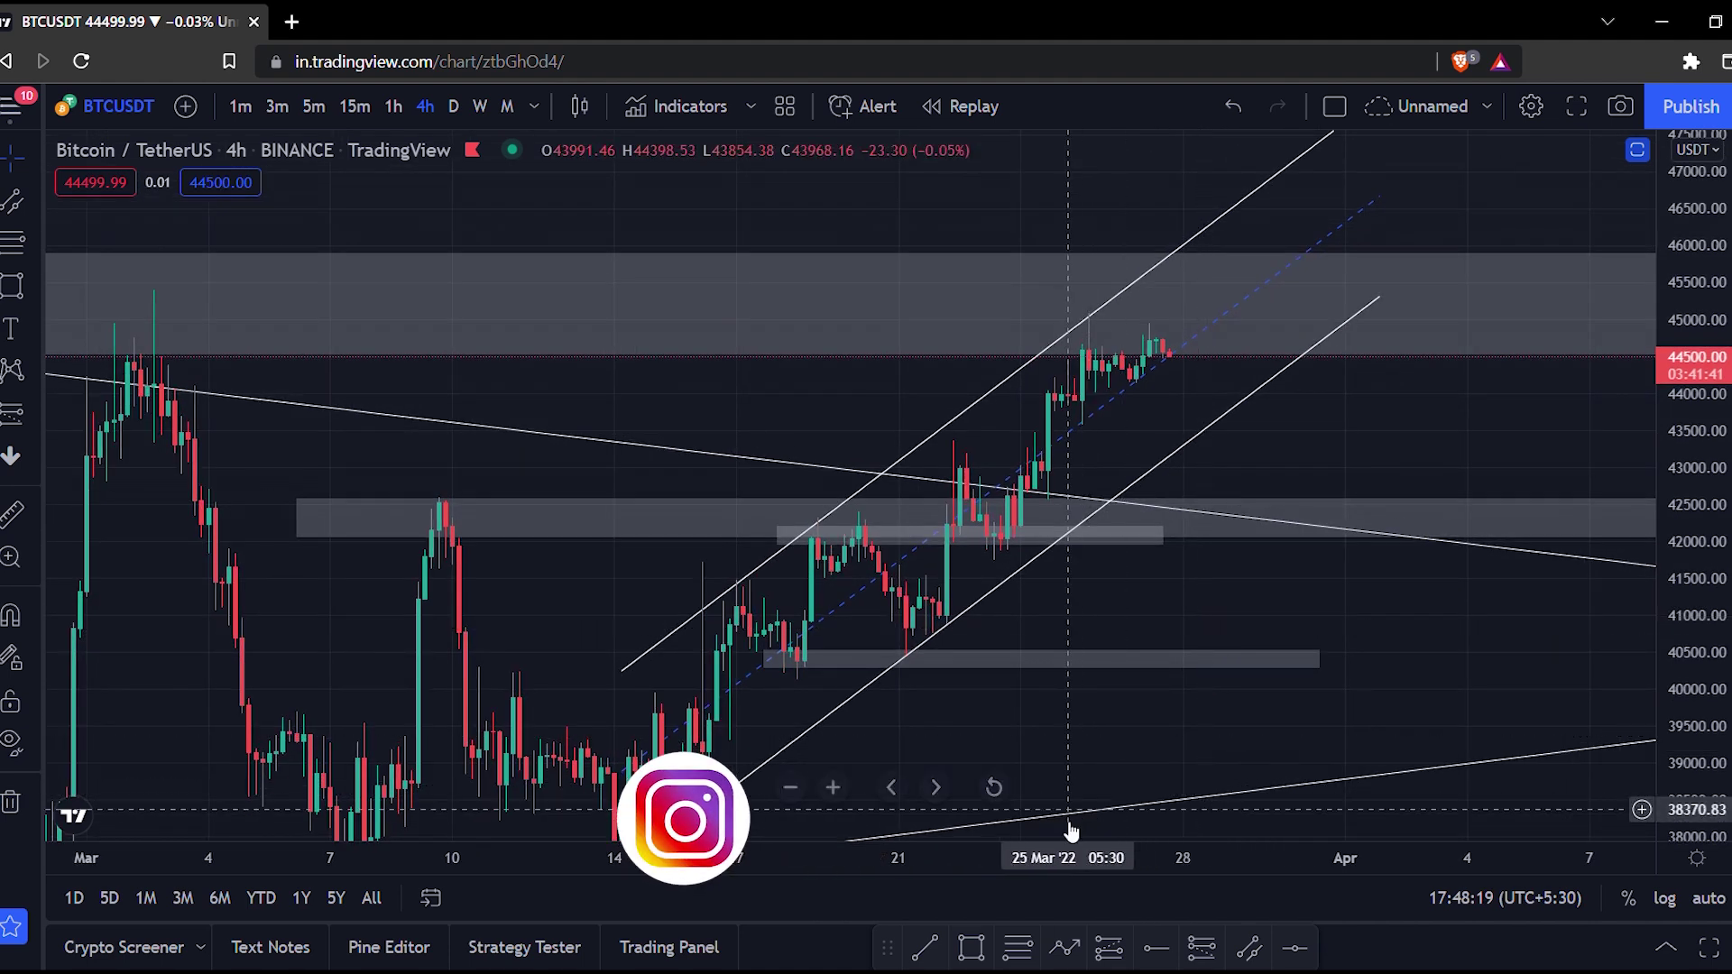
pyautogui.click(972, 947)
pyautogui.click(918, 467)
pyautogui.click(1298, 429)
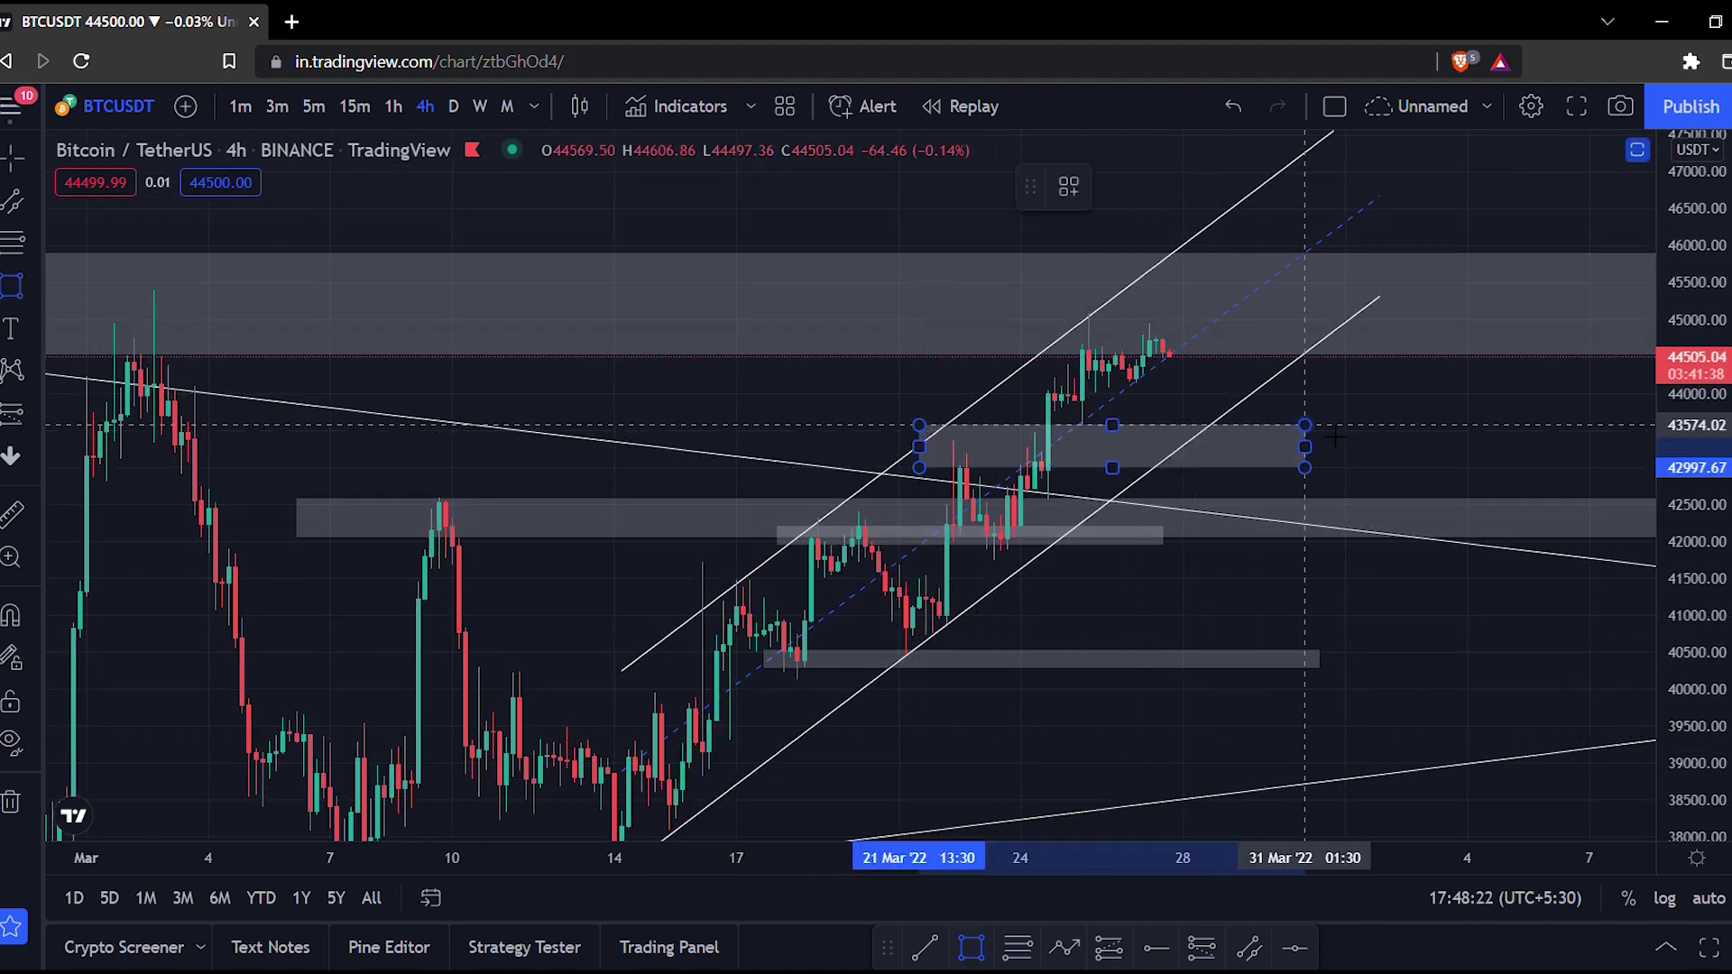
pyautogui.click(1399, 450)
pyautogui.press('Escape')
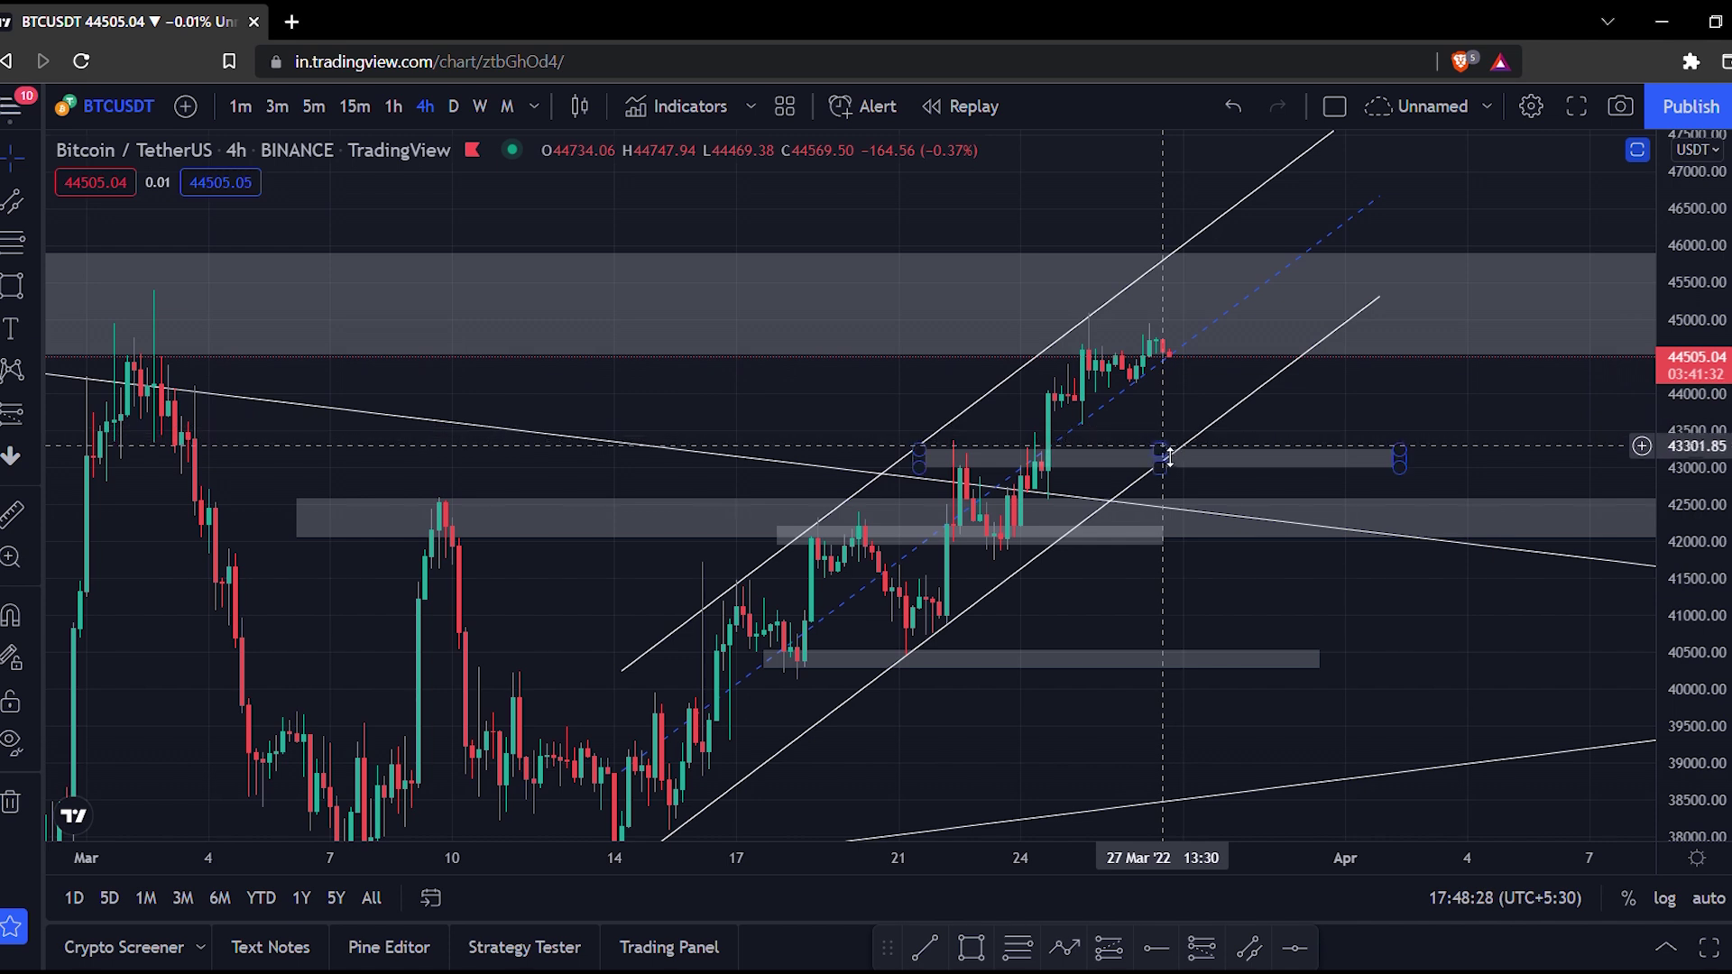
pyautogui.click(1163, 456)
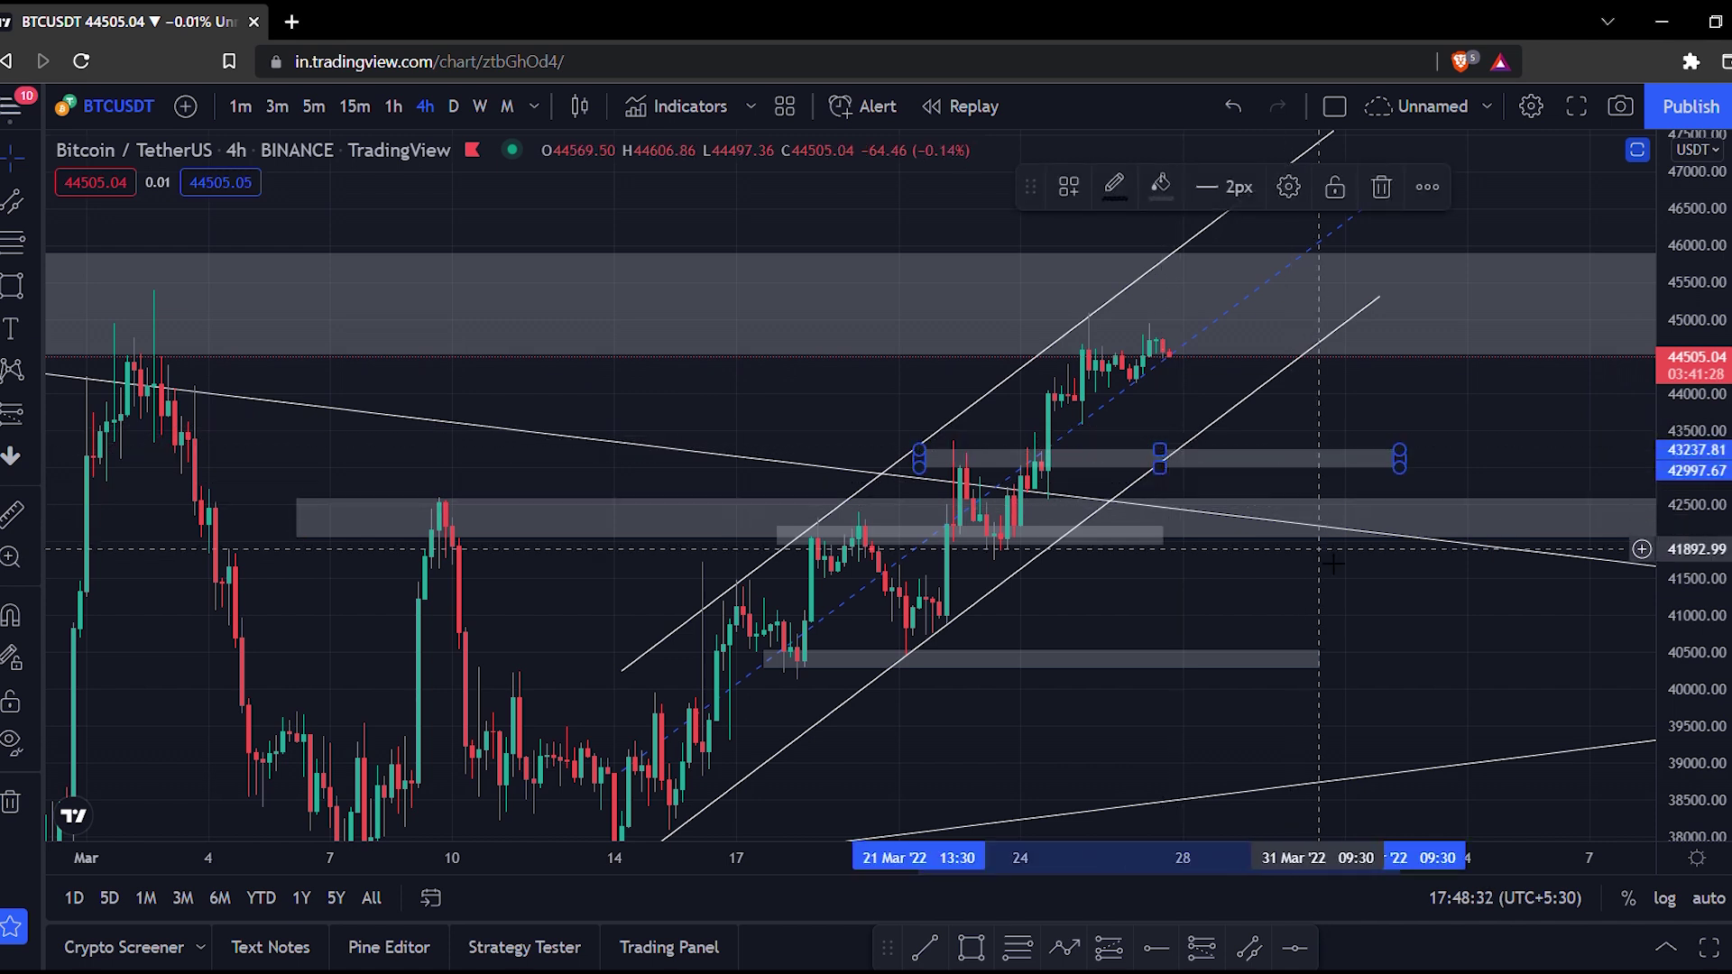
pyautogui.moveTo(1642, 631); pyautogui.dragTo(1477, 436)
# Delete the ascending parallel channel from the 4-hour chart
pyautogui.scroll(-2, 1477, 436)
pyautogui.scroll(-2, 1668, 532)
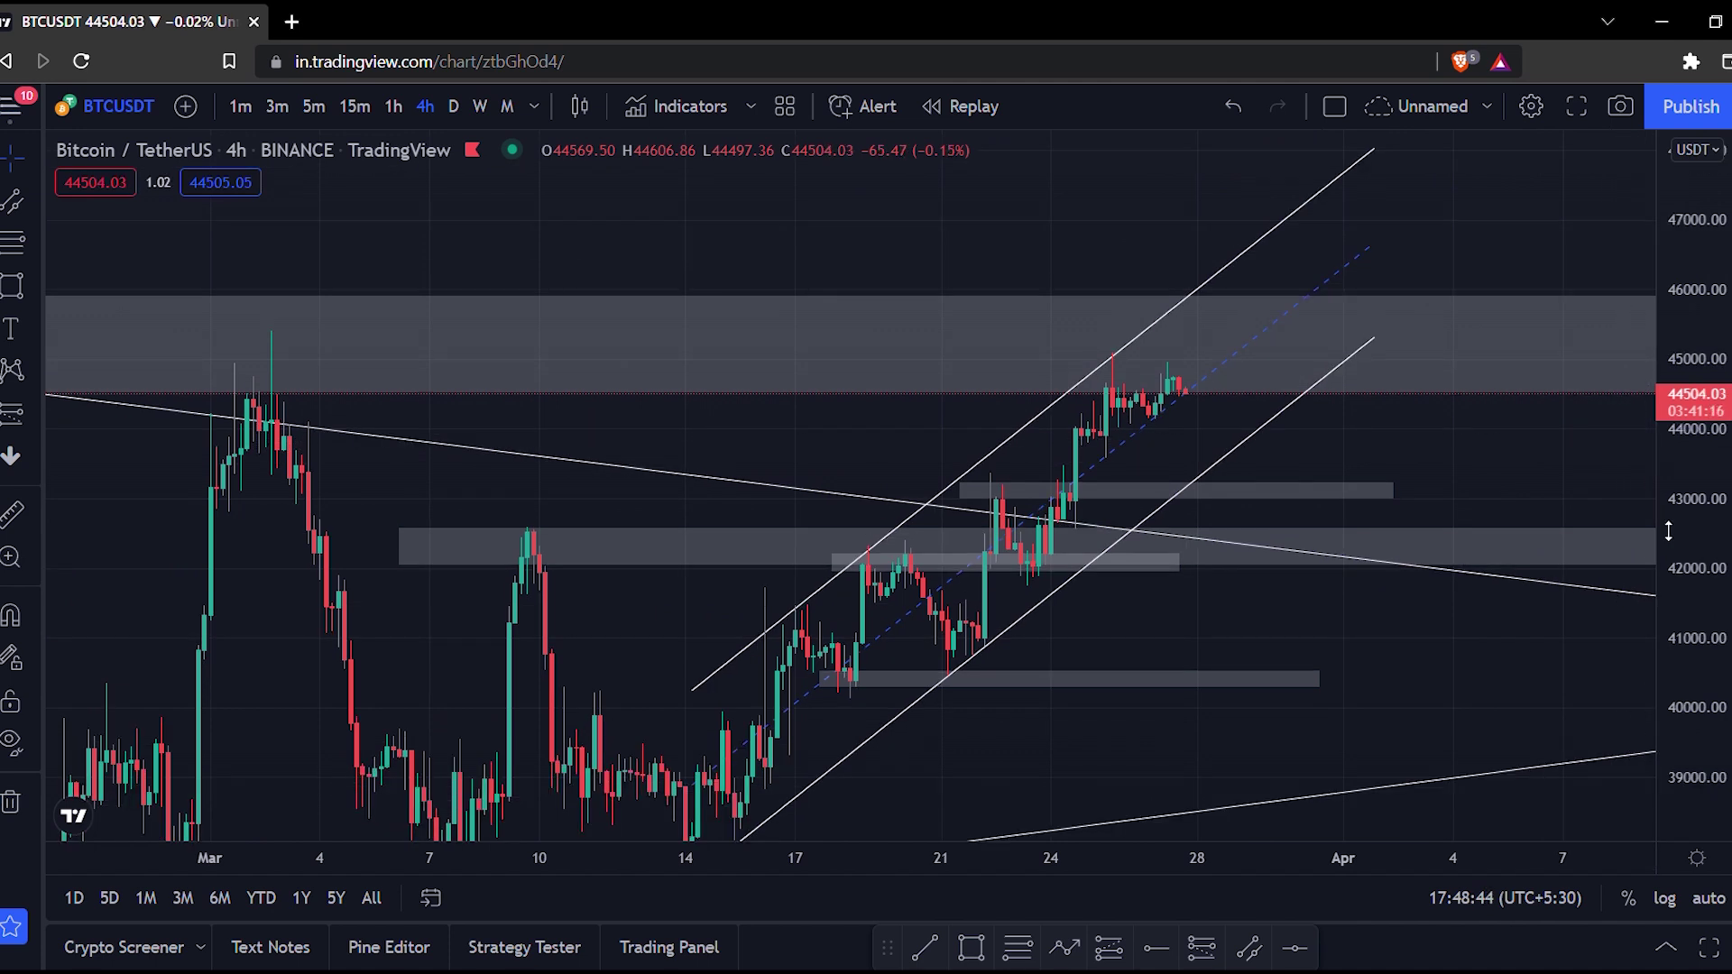
pyautogui.press('Delete')
# Start a projected path from the latest candle down to the 43,100 zone, then cancel it
pyautogui.click(1065, 947)
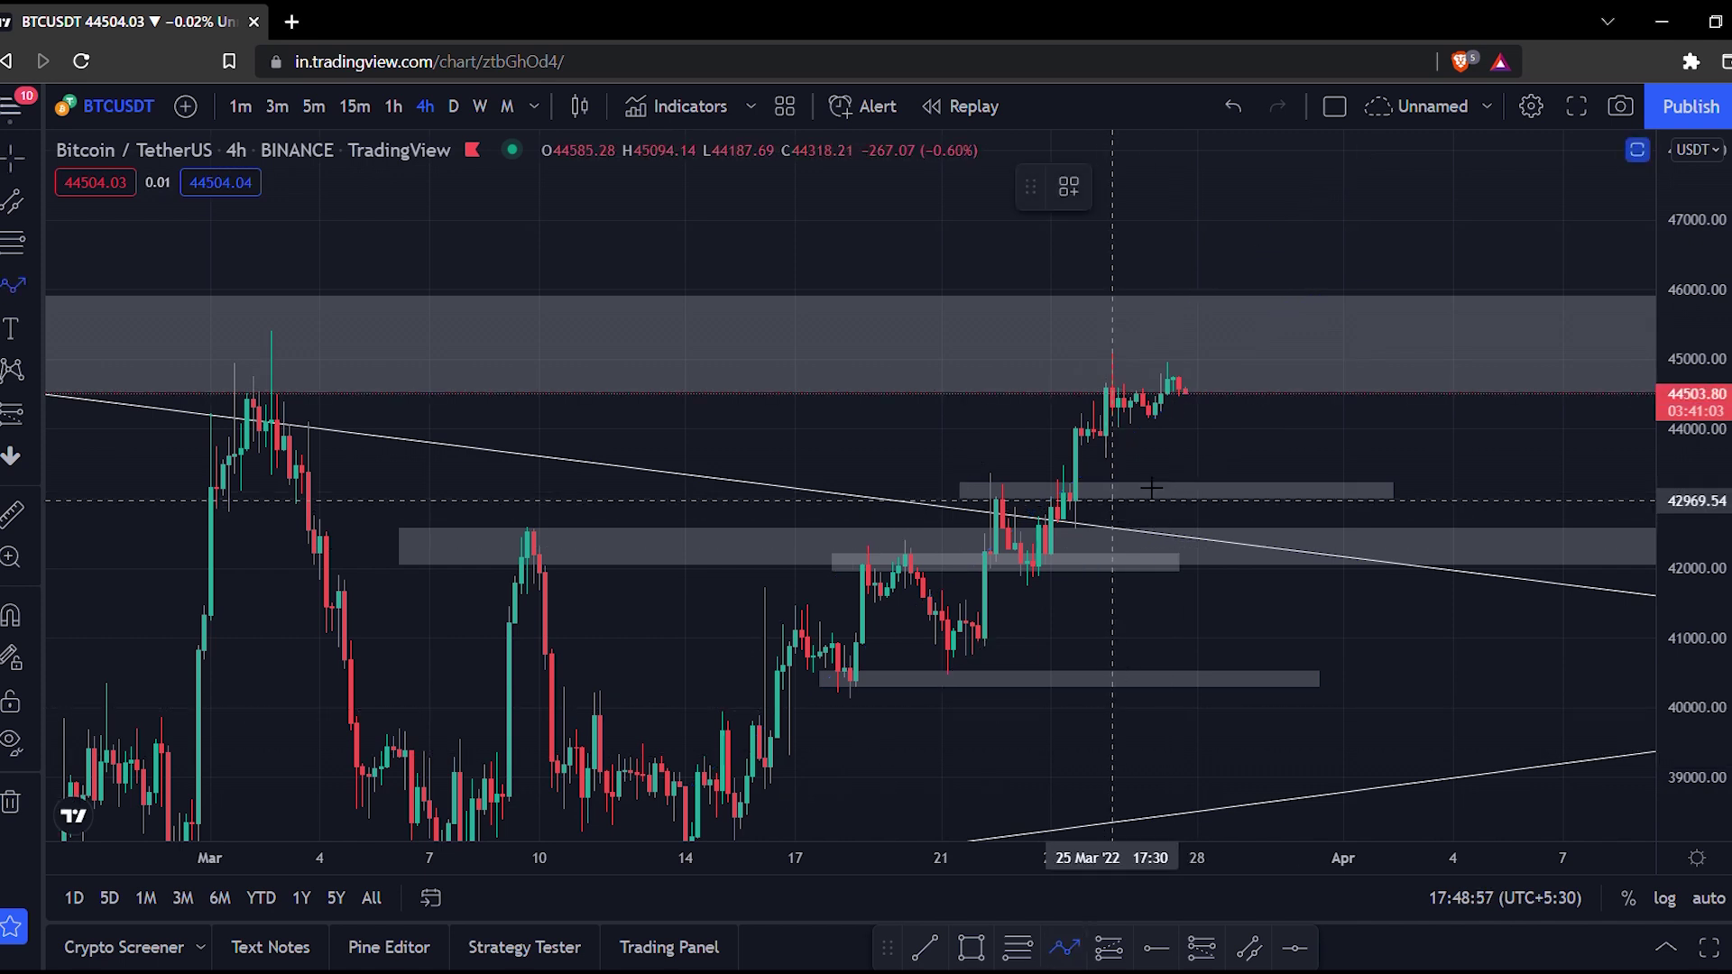
pyautogui.click(1185, 395)
pyautogui.click(1227, 487)
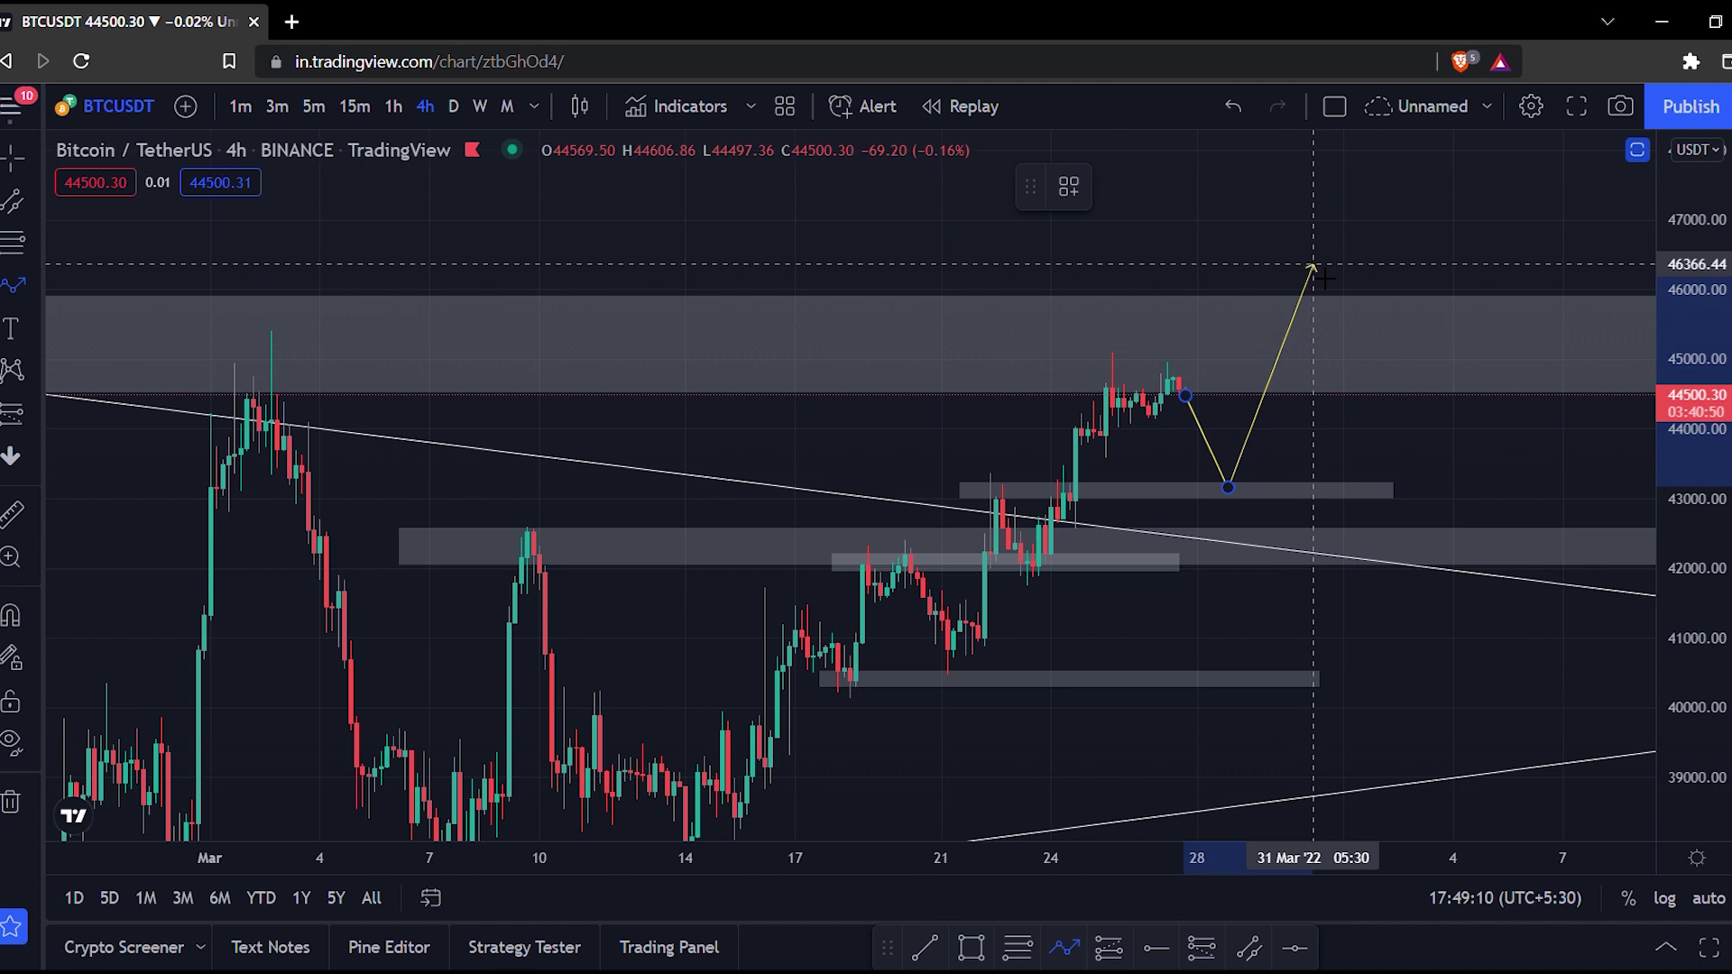
pyautogui.press('Escape')
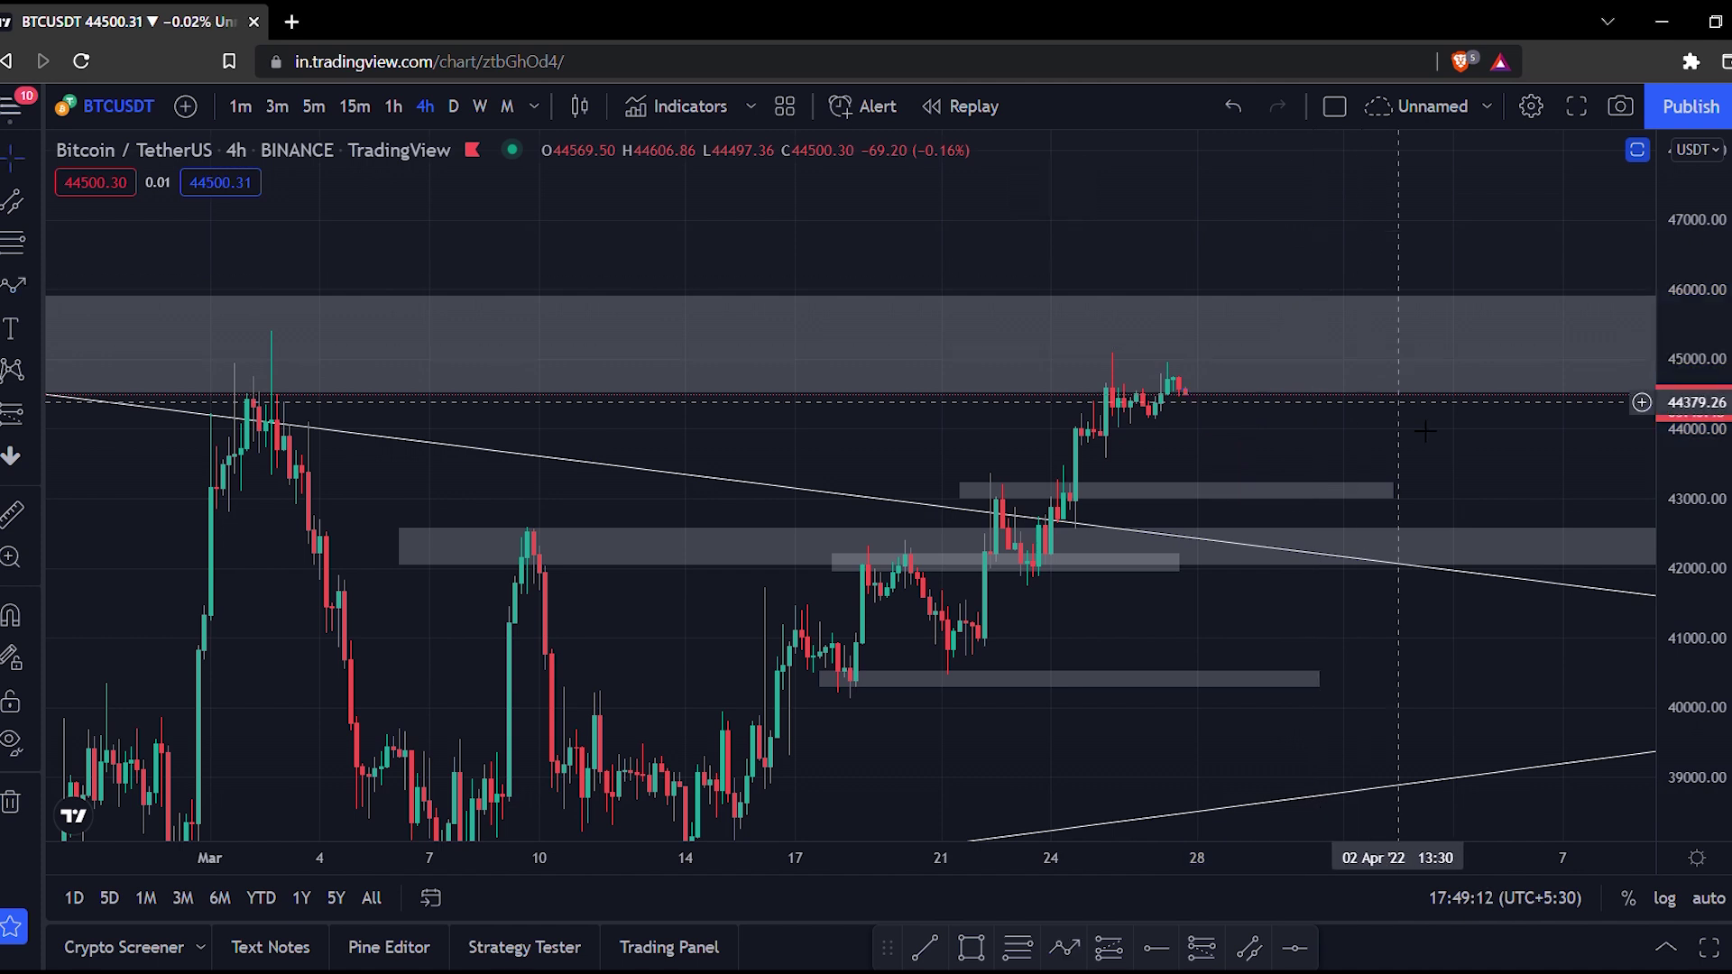